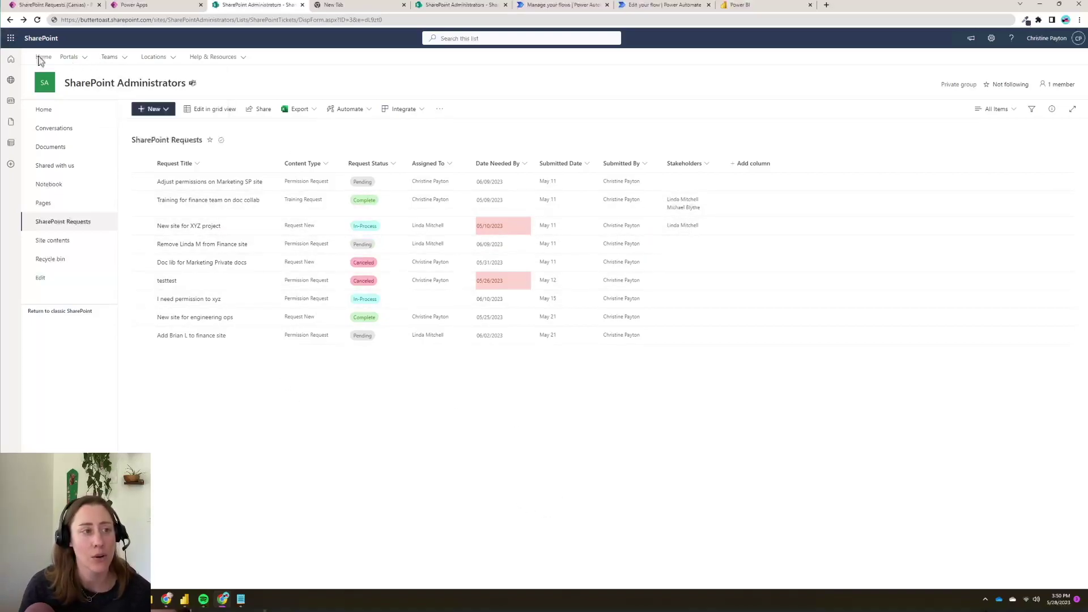
- Open the Microsoft 365 app launcher from the SharePoint Requests list site
left_click(10, 40)
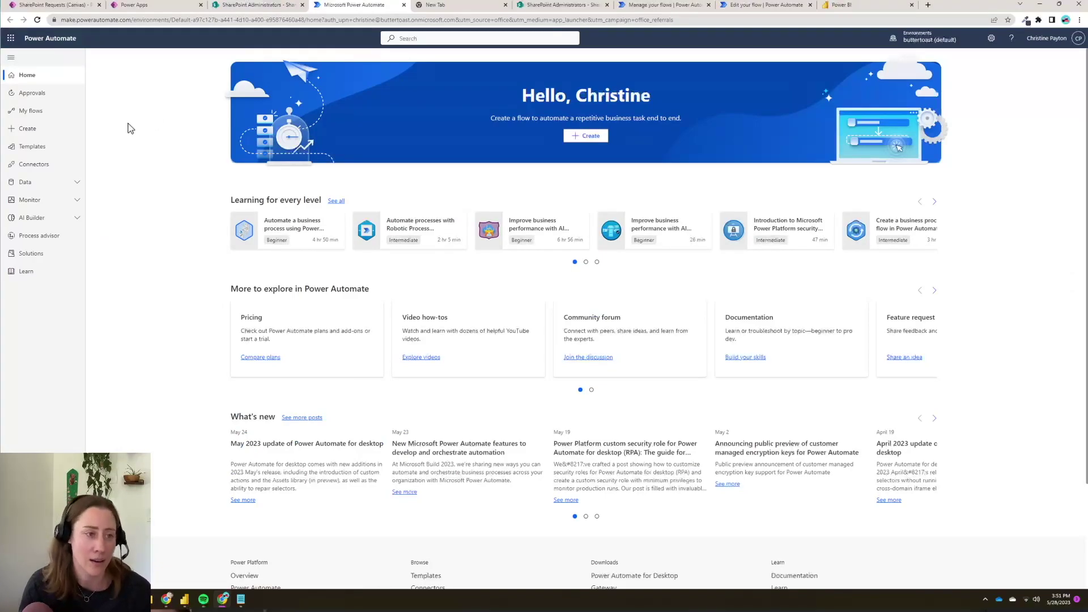
- Start a new scheduled cloud flow from the Power Automate Create page
left_click(35, 135)
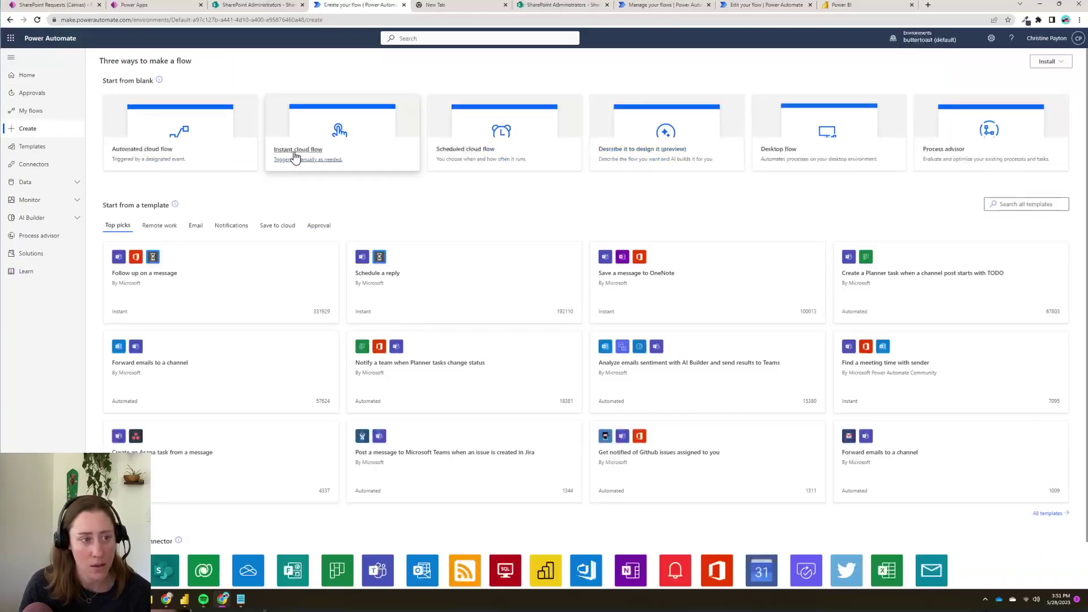
left_click(497, 130)
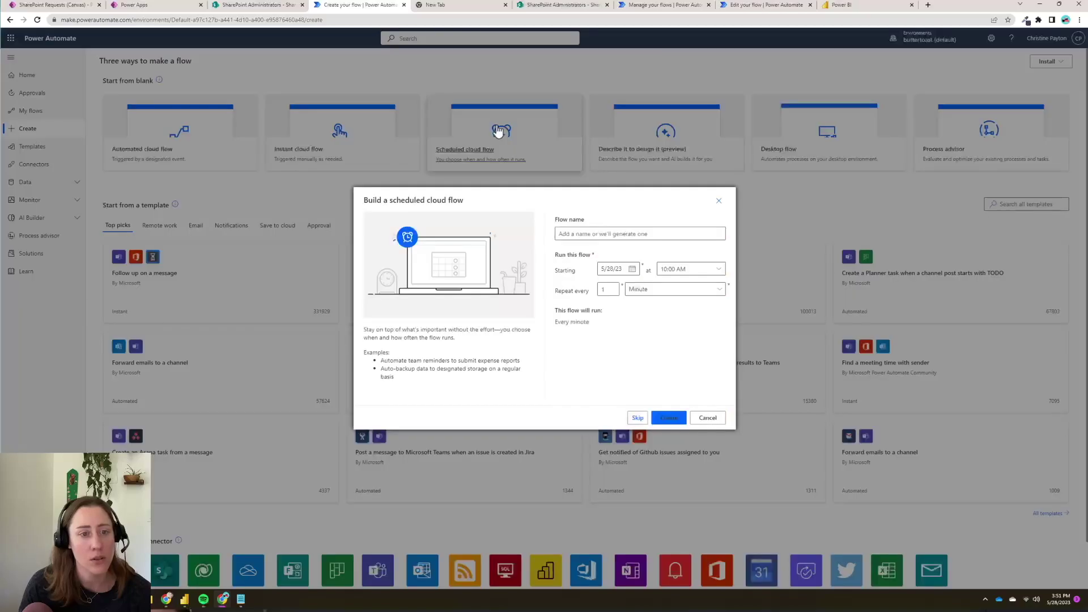
- Create the scheduled flow 'Weekly snapshot of SharePoint requests' repeating every 1 Week
left_click(595, 235)
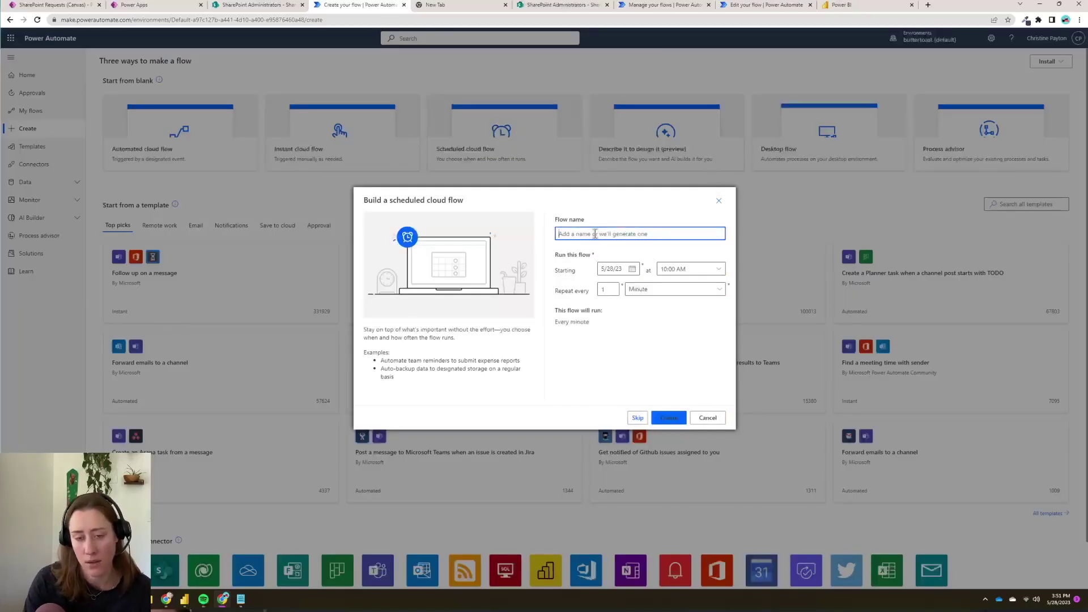
type("S")
key("BackSpace")
type("Week")
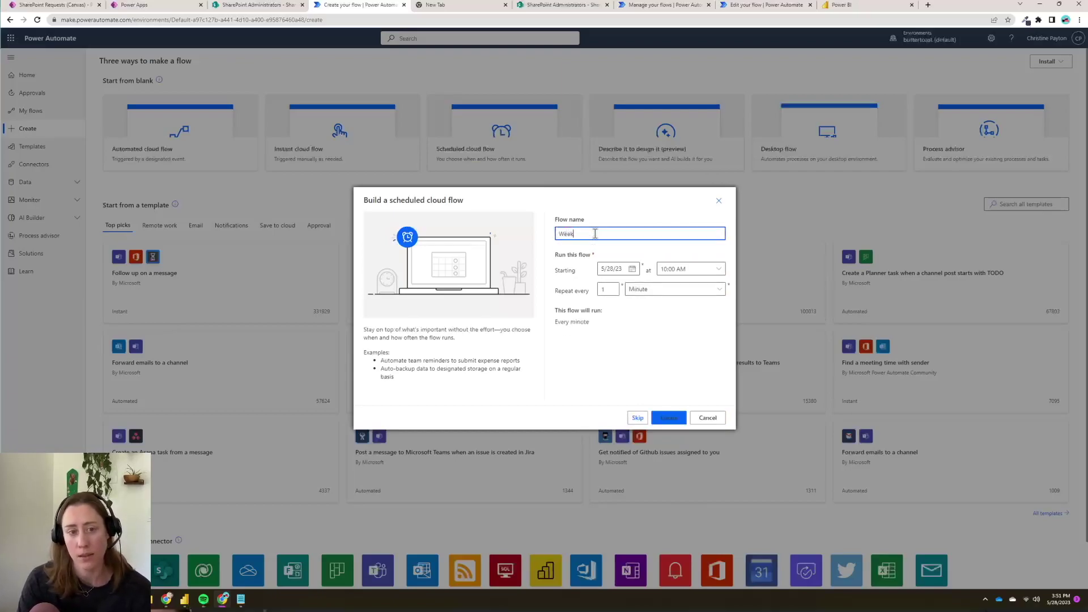
type("ly snapshot ")
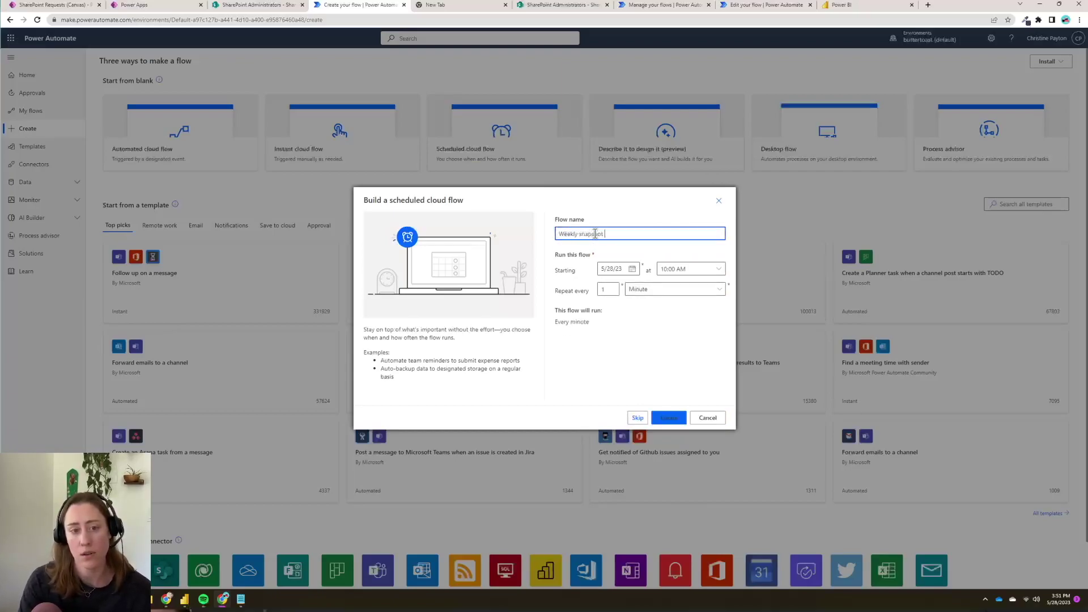
type("of requests")
key("BackSpace")
key("BackSpace")
key("BackSpace")
key("BackSpace")
key("BackSpace")
key("BackSpace")
key("BackSpace")
key("BackSpace")
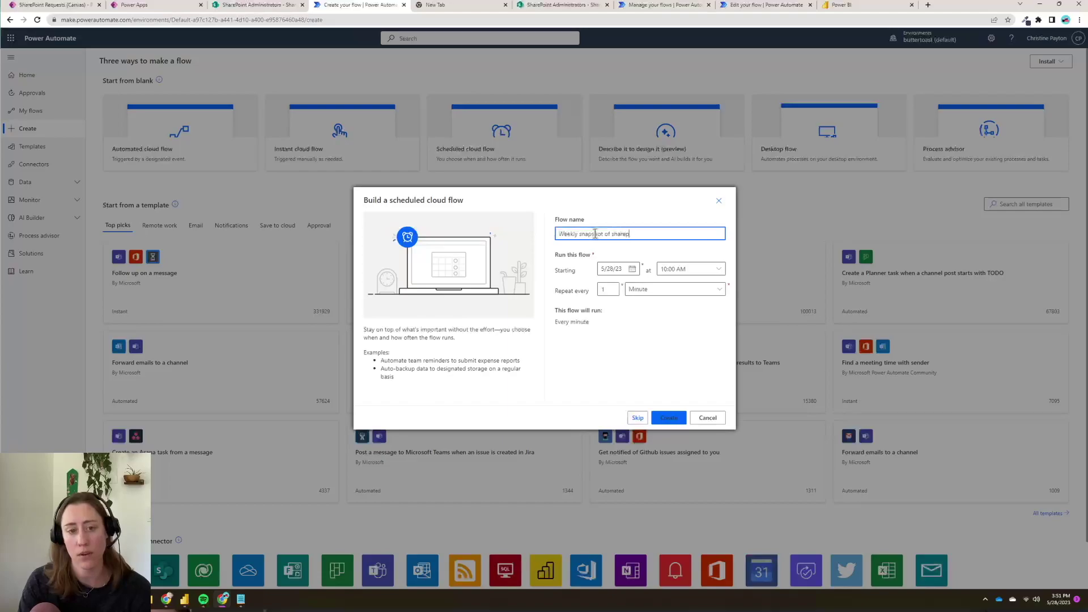
type("Share")
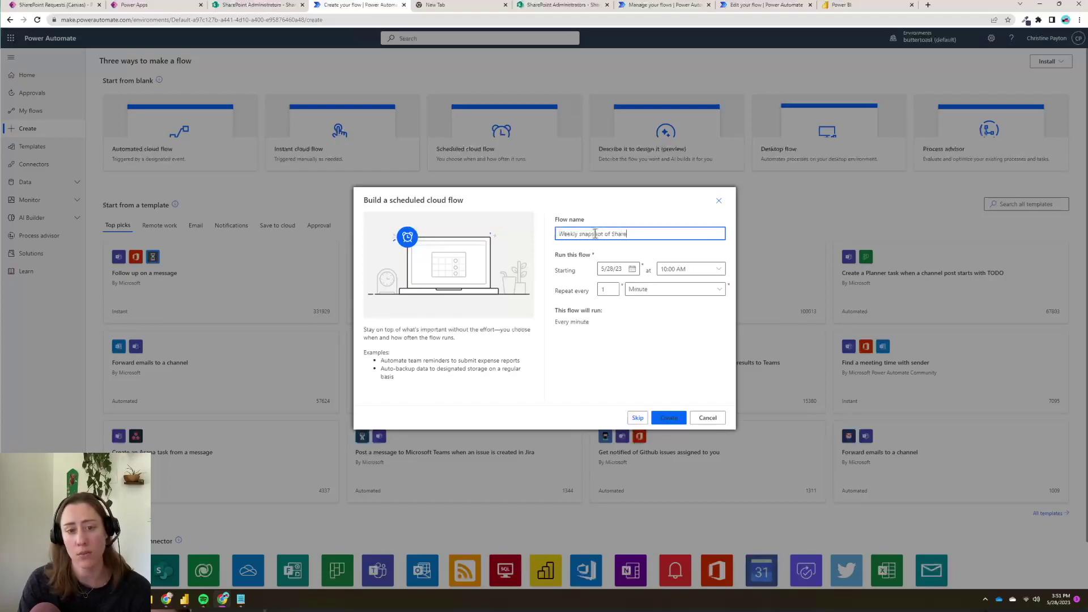
type("Point r")
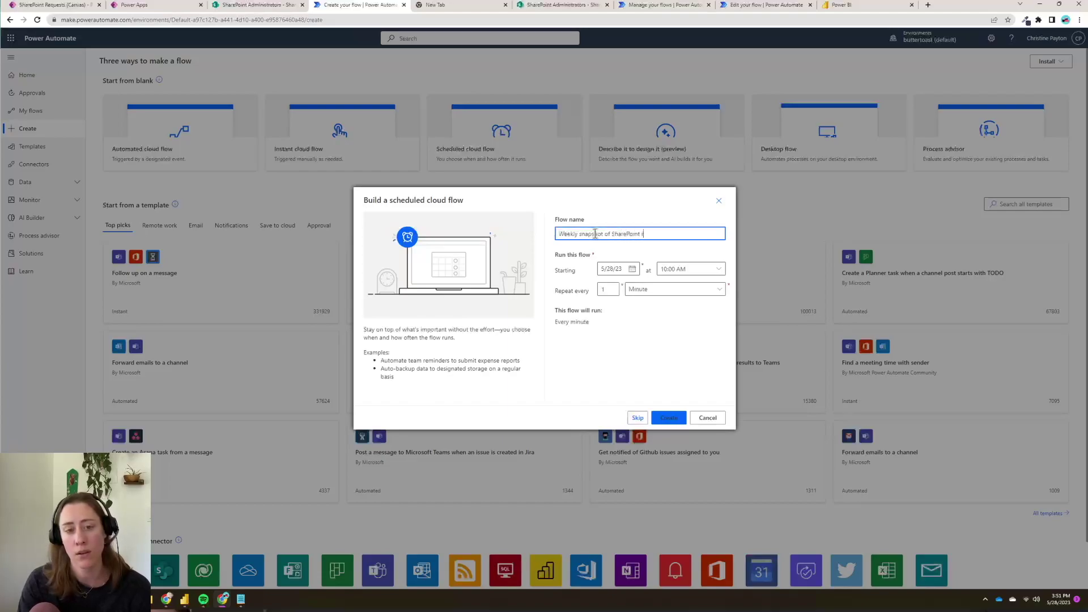
type("equests")
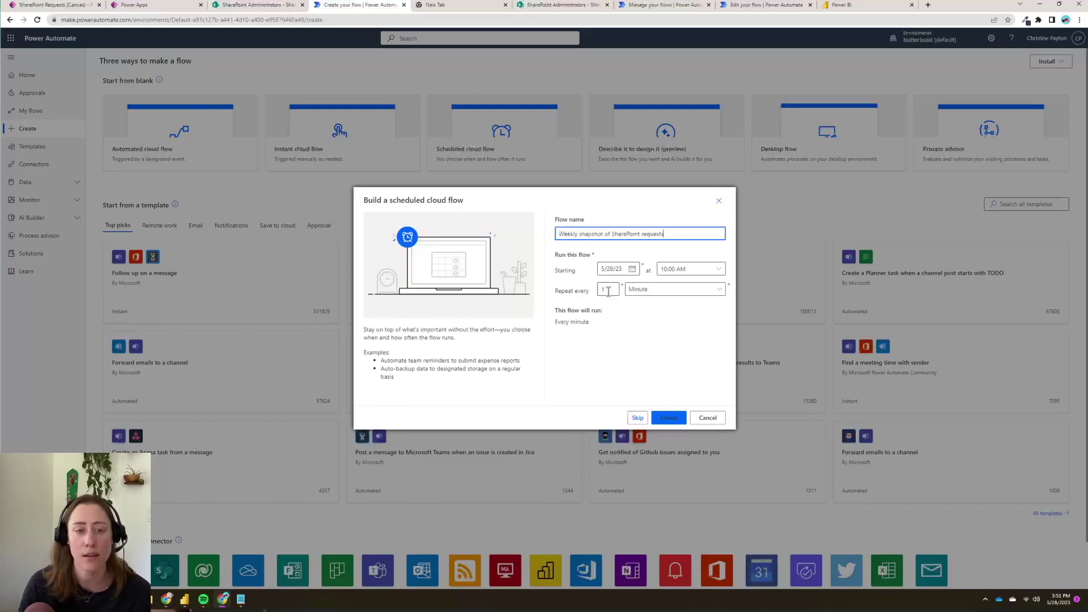
left_click(692, 291)
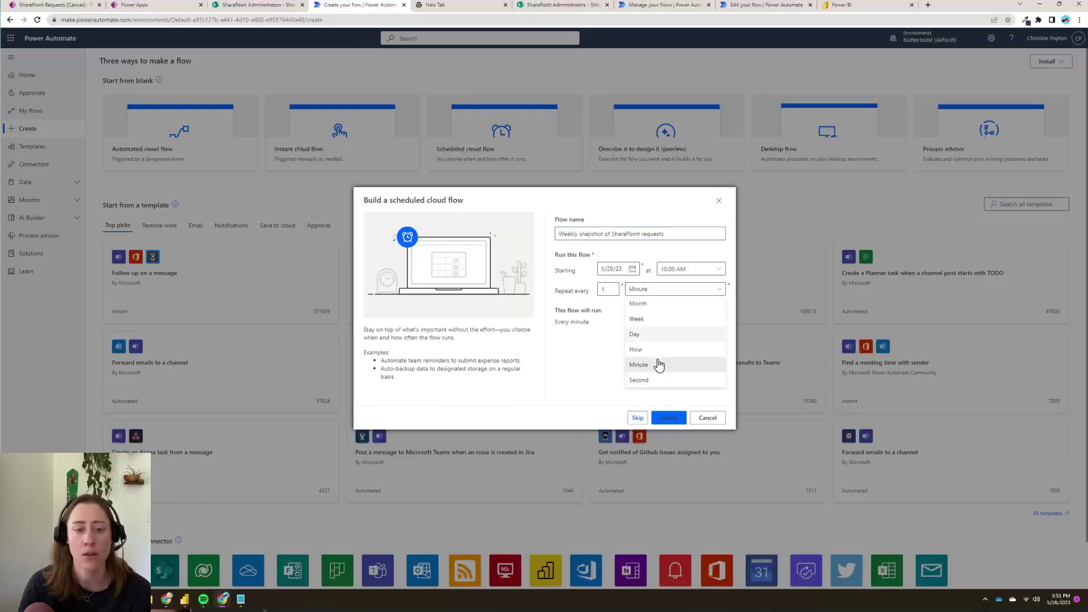
left_click(646, 319)
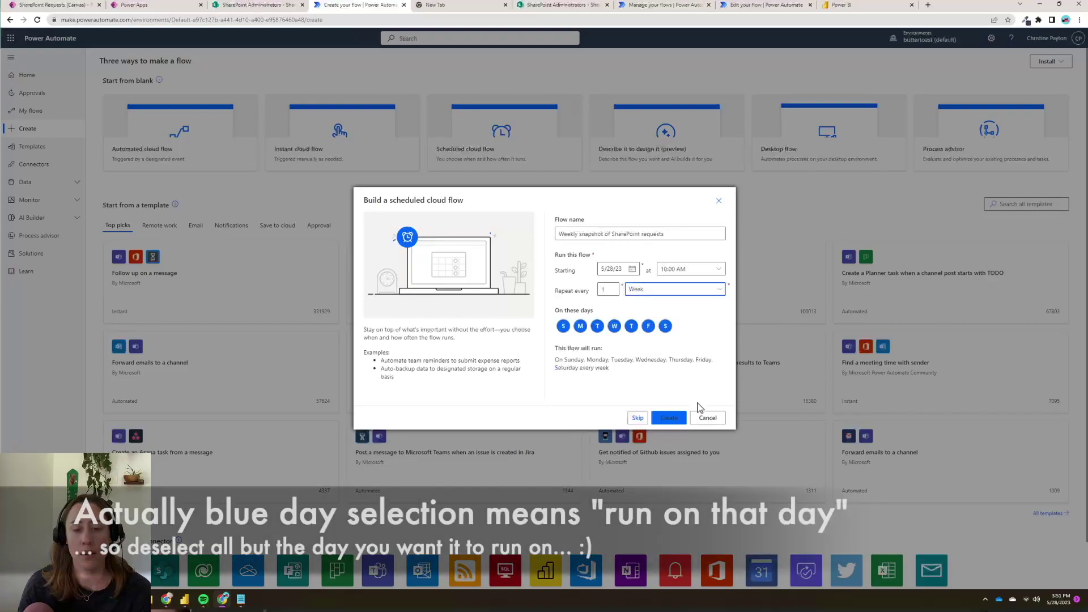
left_click(670, 418)
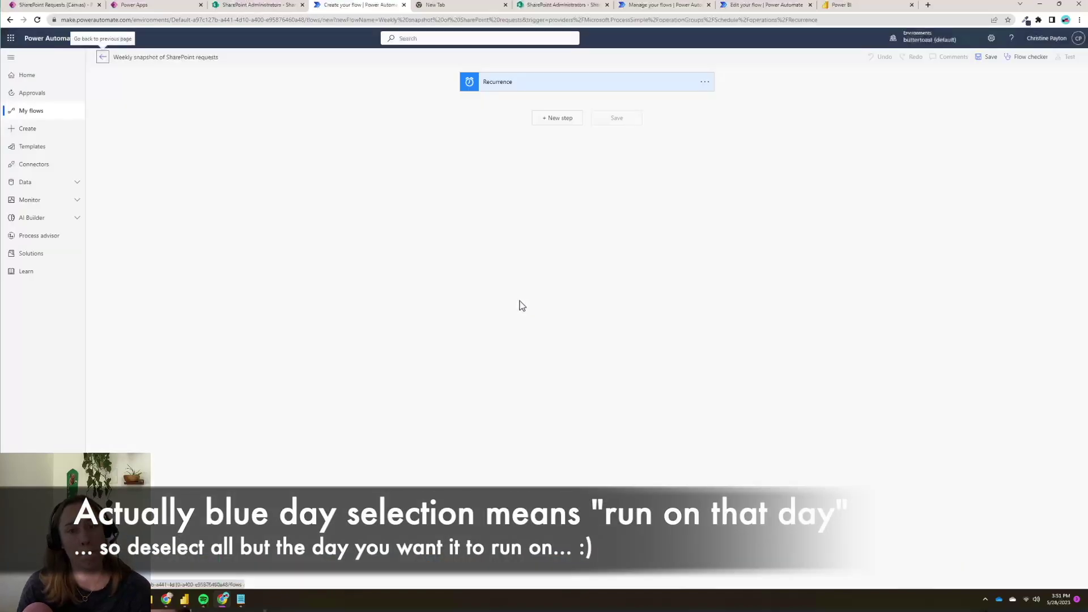
- Add a SharePoint Get items step for the SharePoint Requests list on SharePoint Administrators
left_click(561, 120)
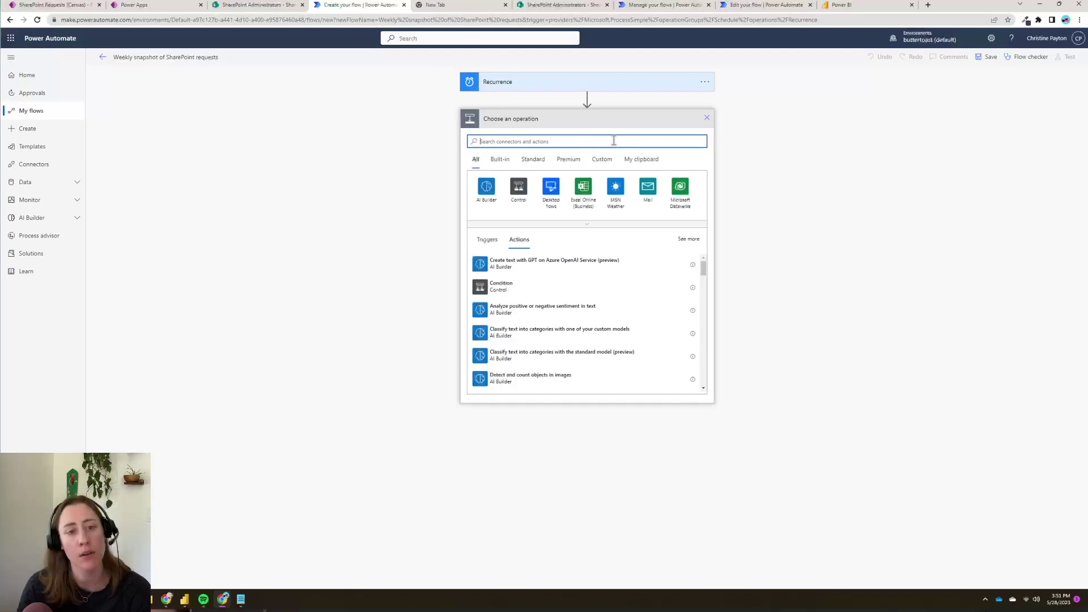
type("get items")
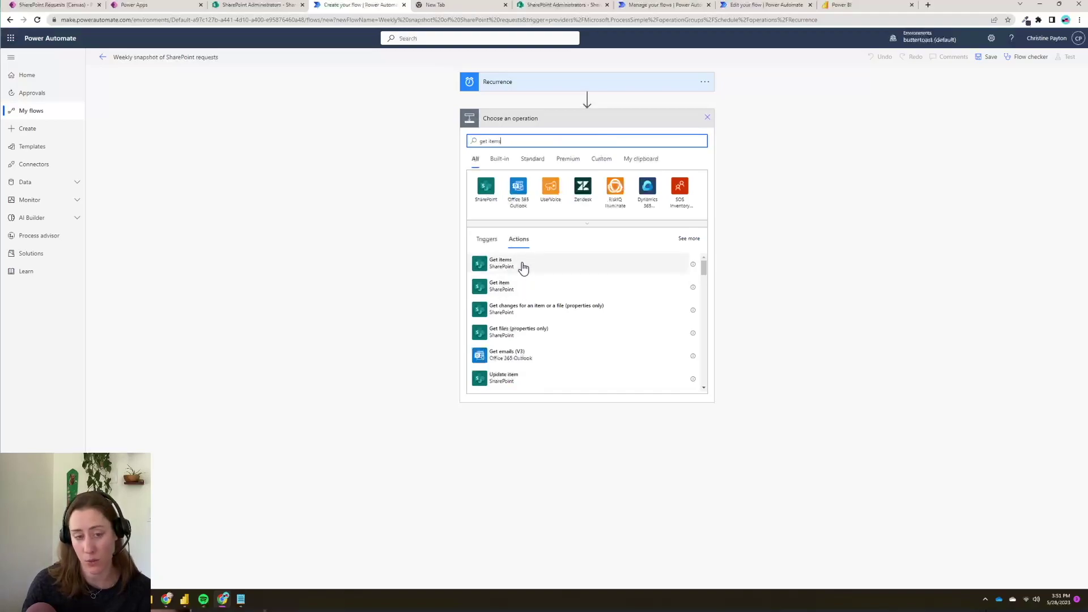
left_click(522, 264)
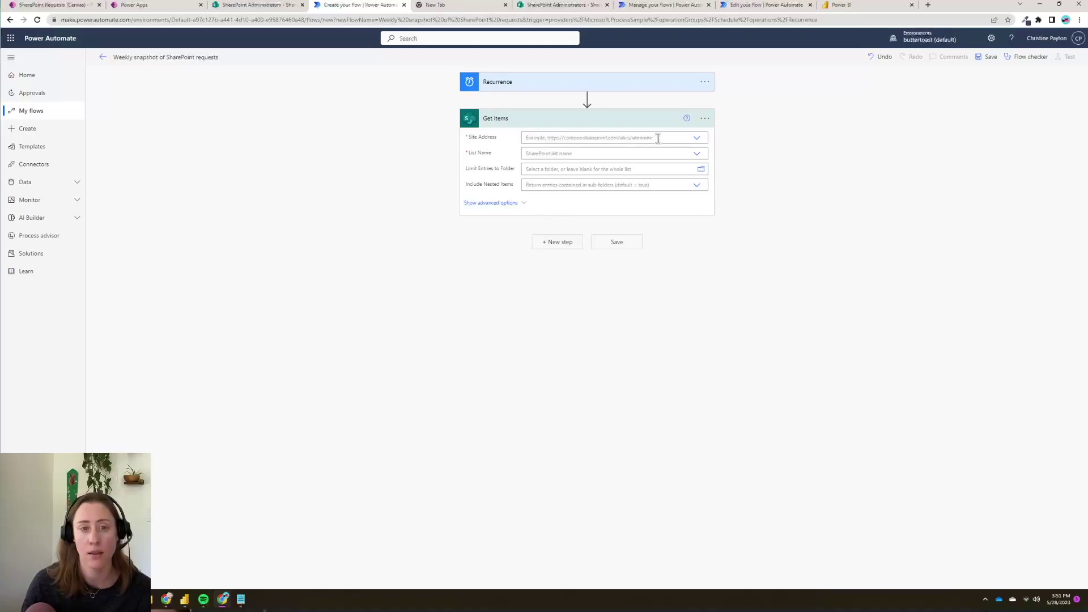
left_click(659, 139)
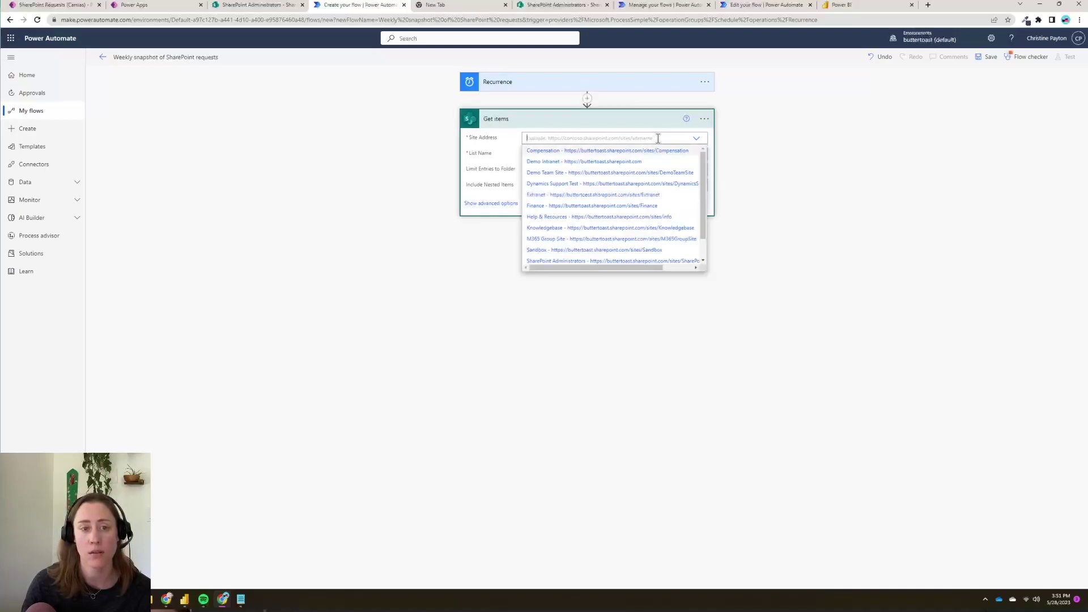
left_click(579, 262)
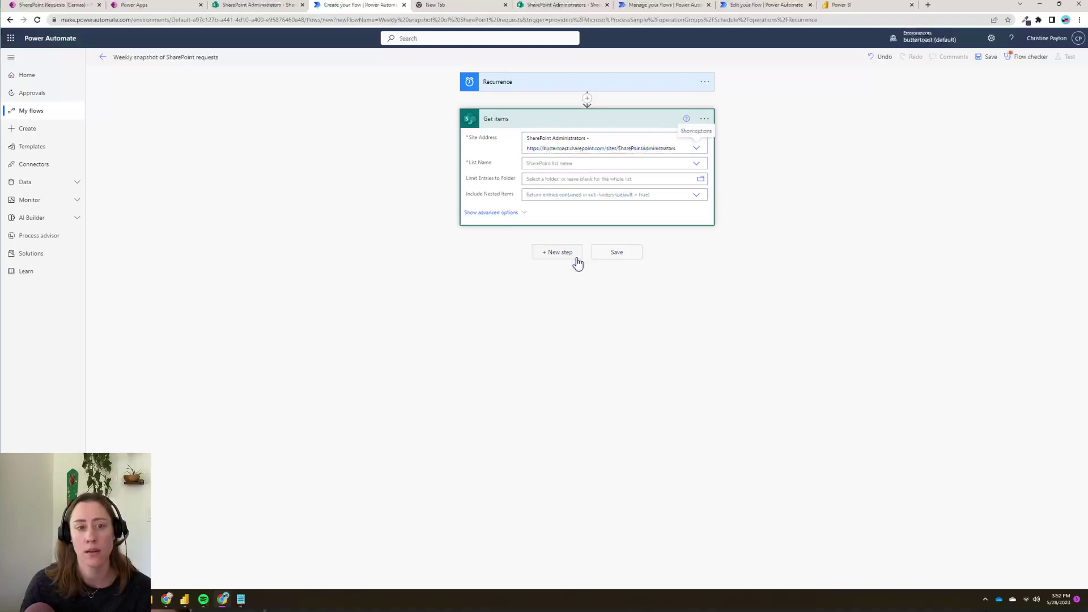
left_click(697, 165)
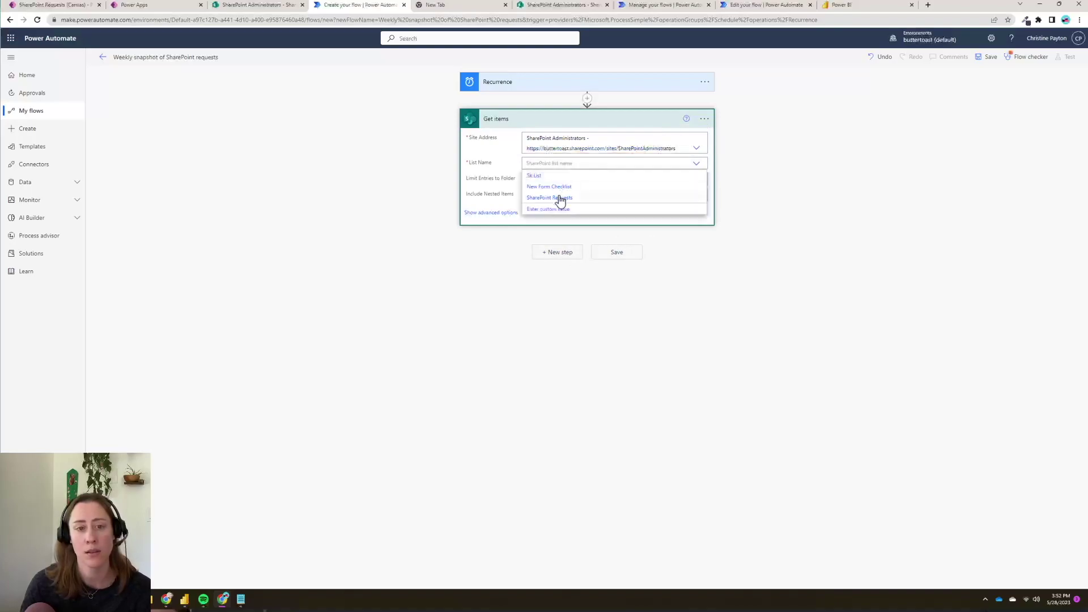
left_click(589, 200)
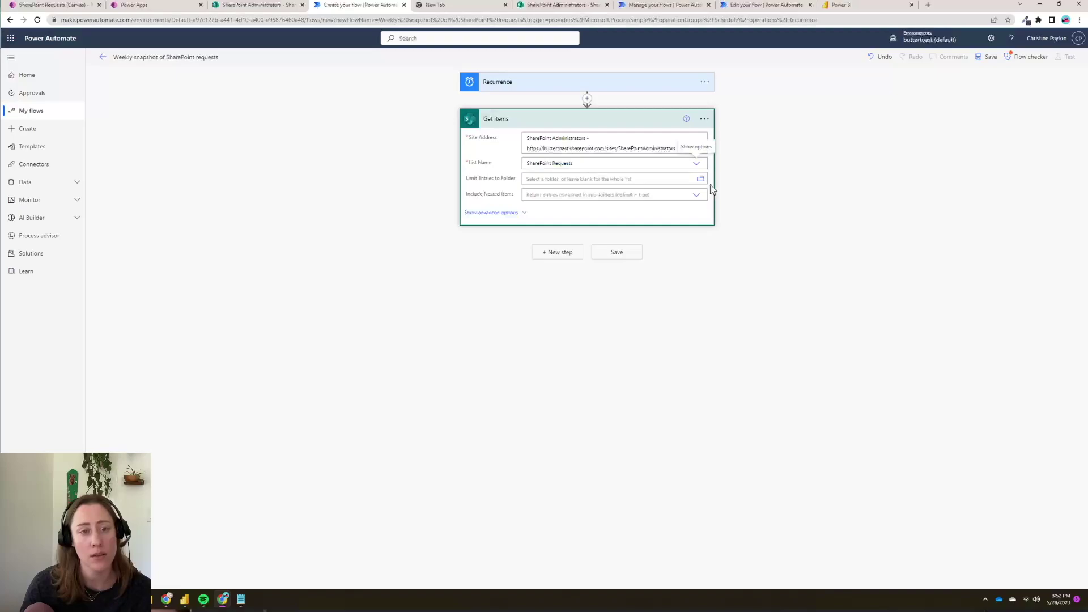
left_click(555, 256)
- Add a Create CSV table step using the Get items value as From, showing advanced options
type("create")
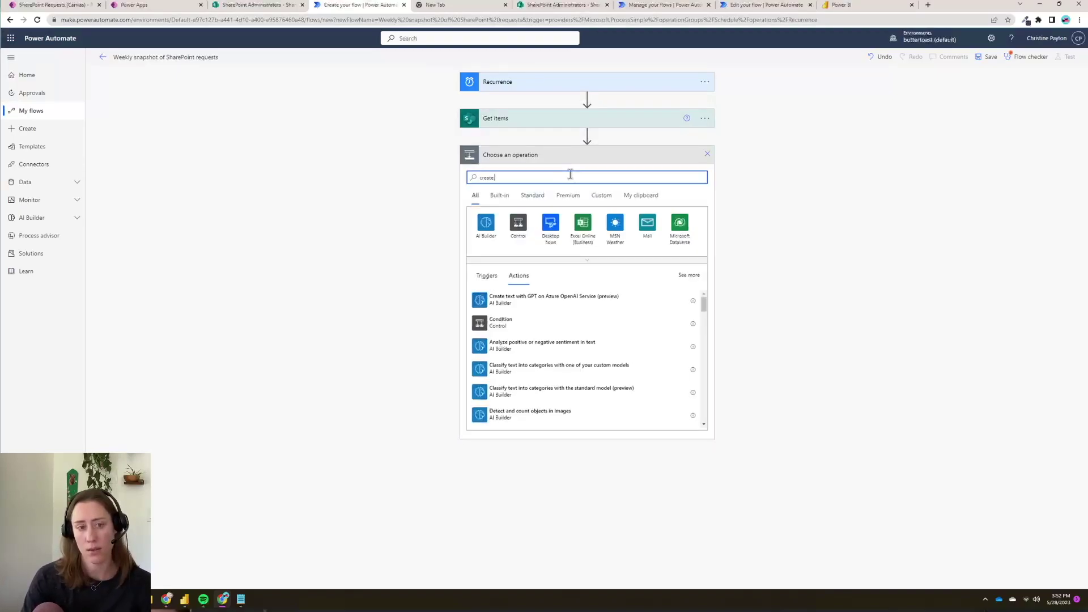
type(" csv")
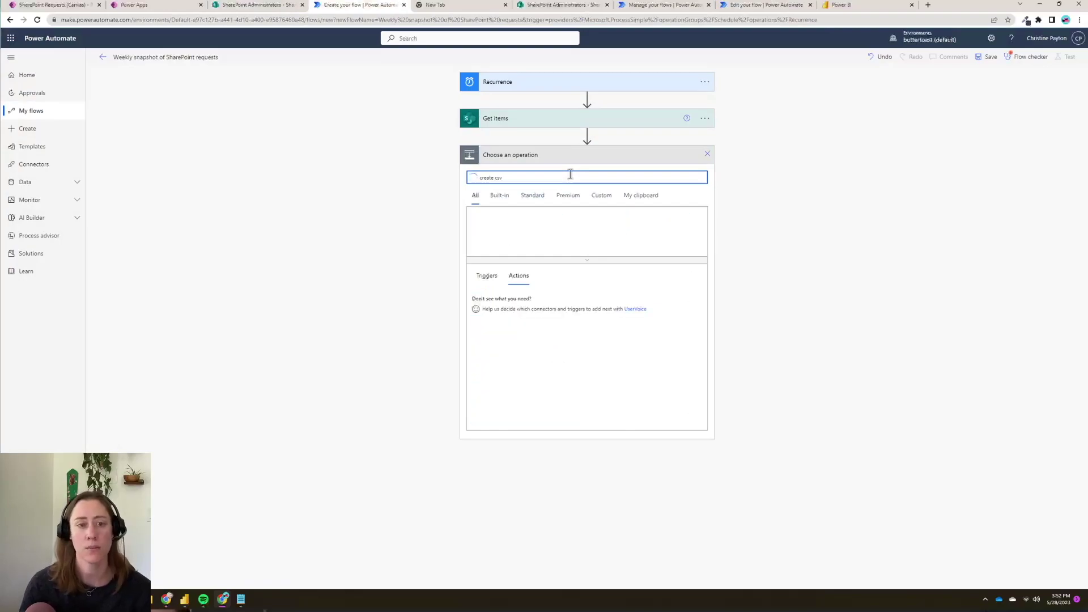
left_click(503, 302)
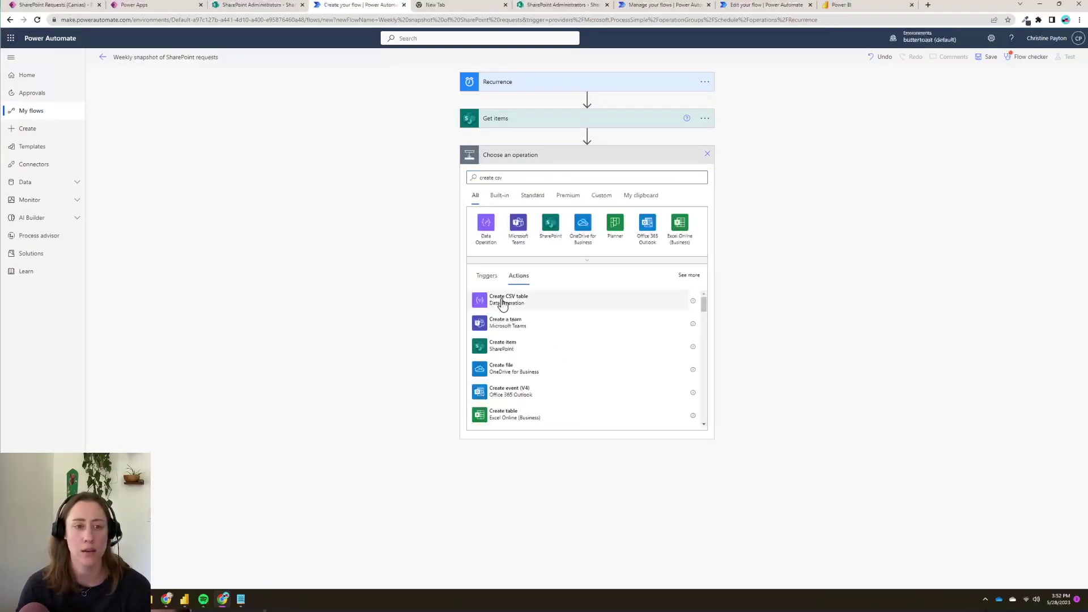
left_click(596, 174)
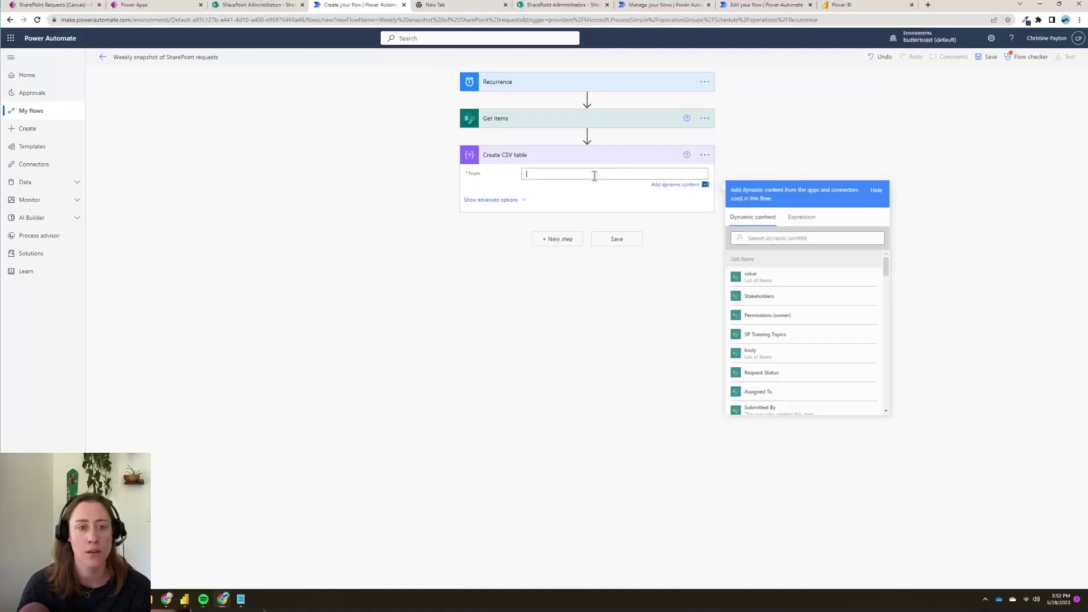
left_click(769, 278)
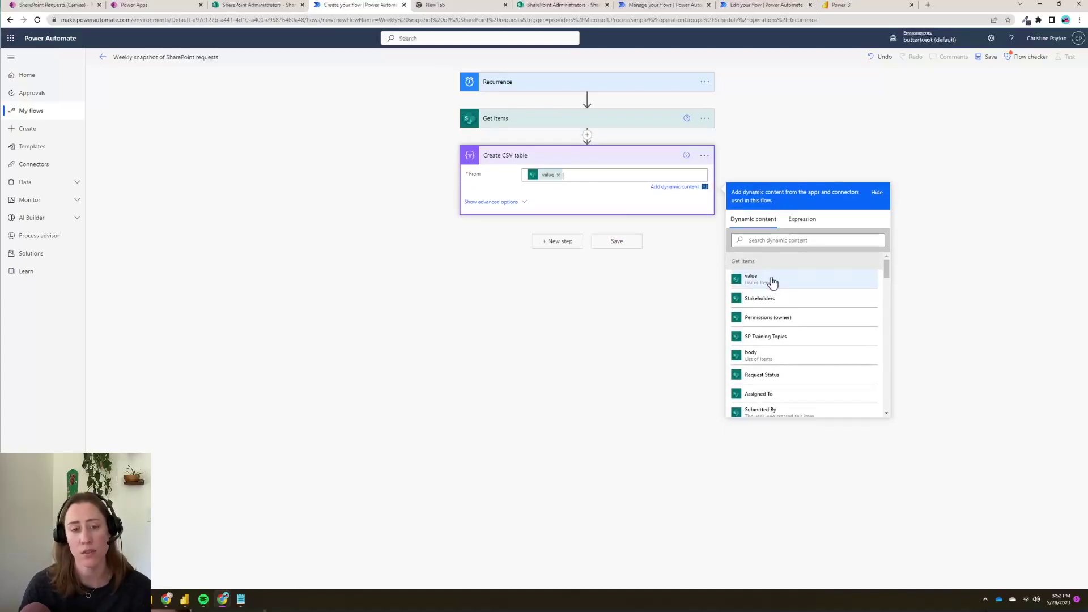
left_click(496, 205)
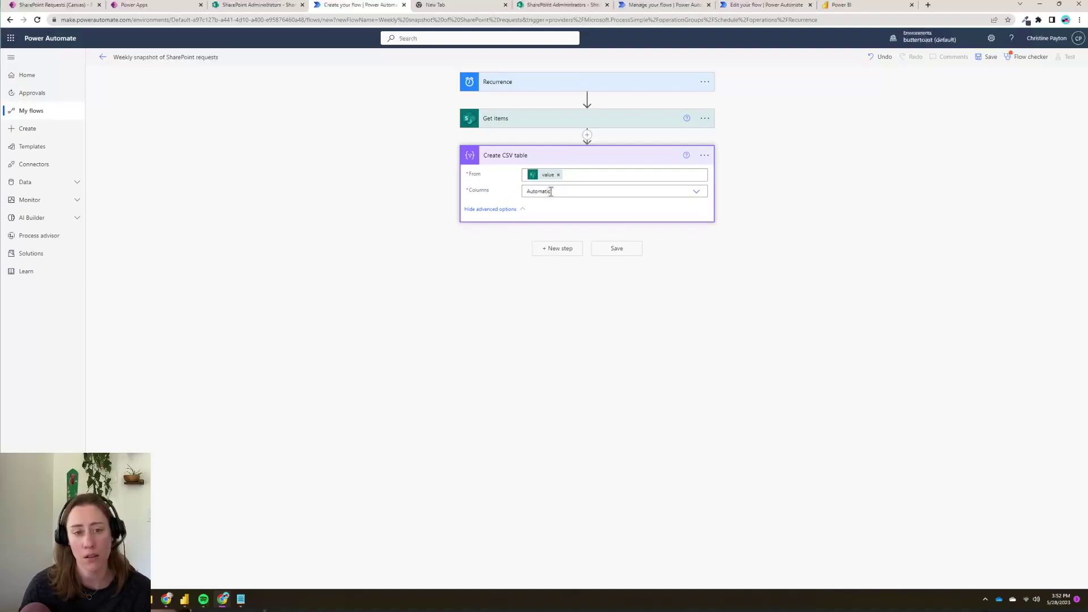
left_click(697, 193)
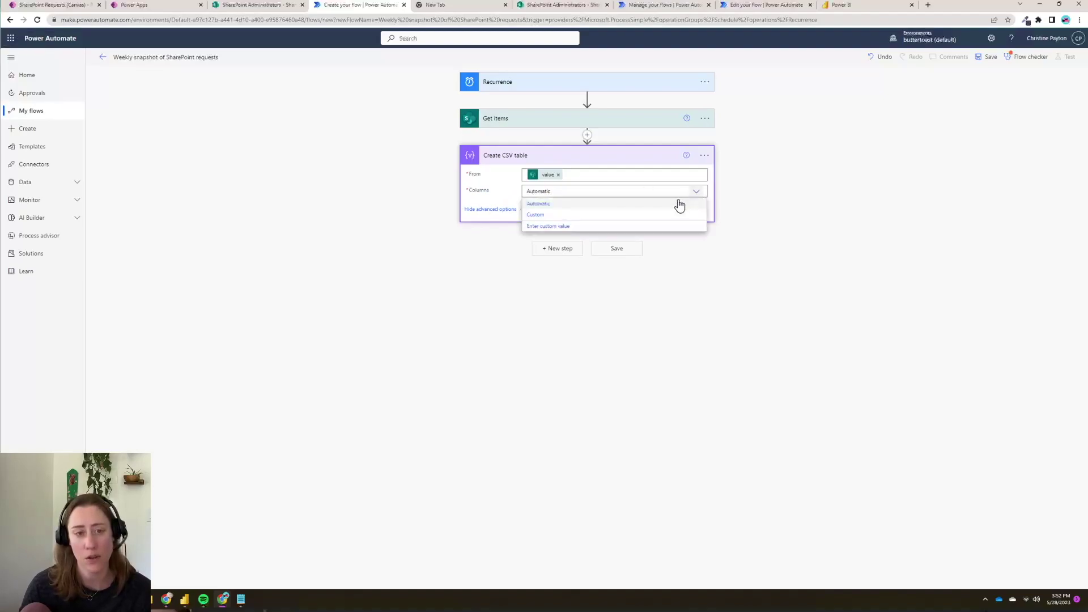
- Switch to custom CSV columns, map ID to the item ID, start an assignedTo header, and save
left_click(547, 216)
left_click(524, 214)
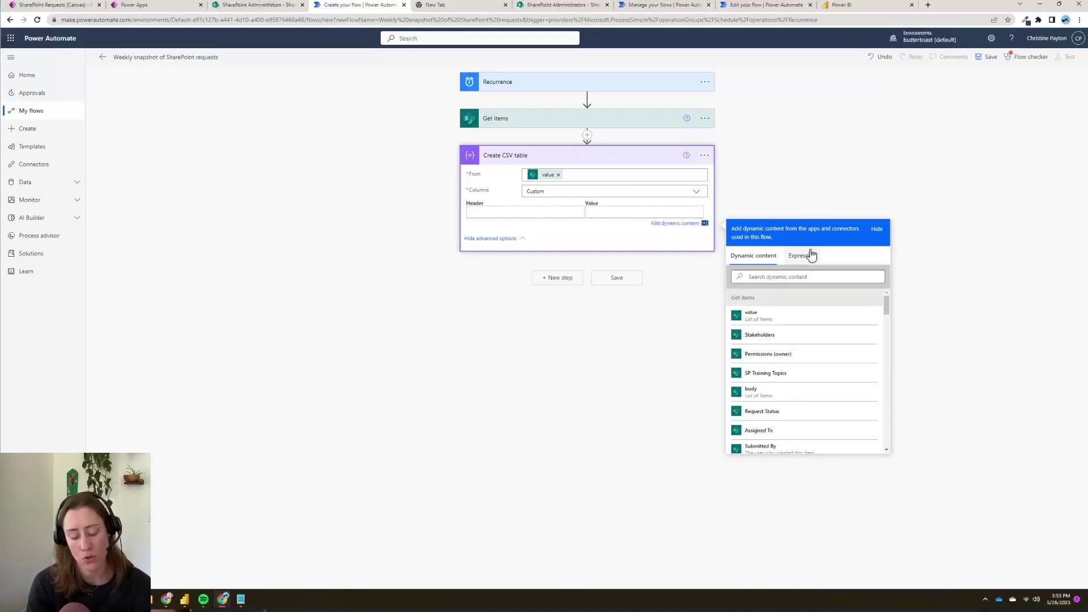
type("ID")
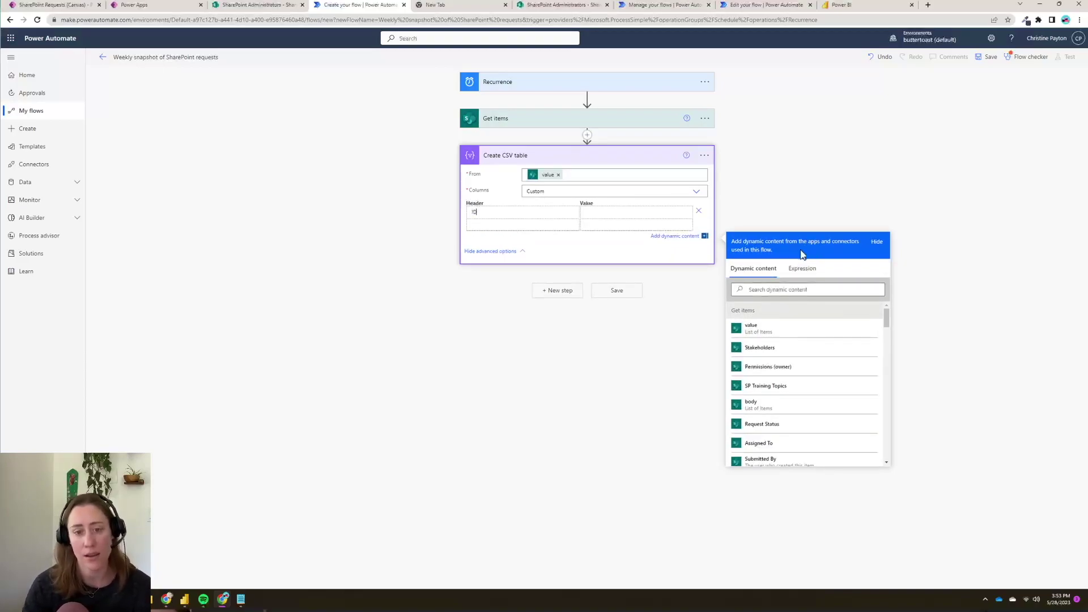
left_click(819, 290)
type("id")
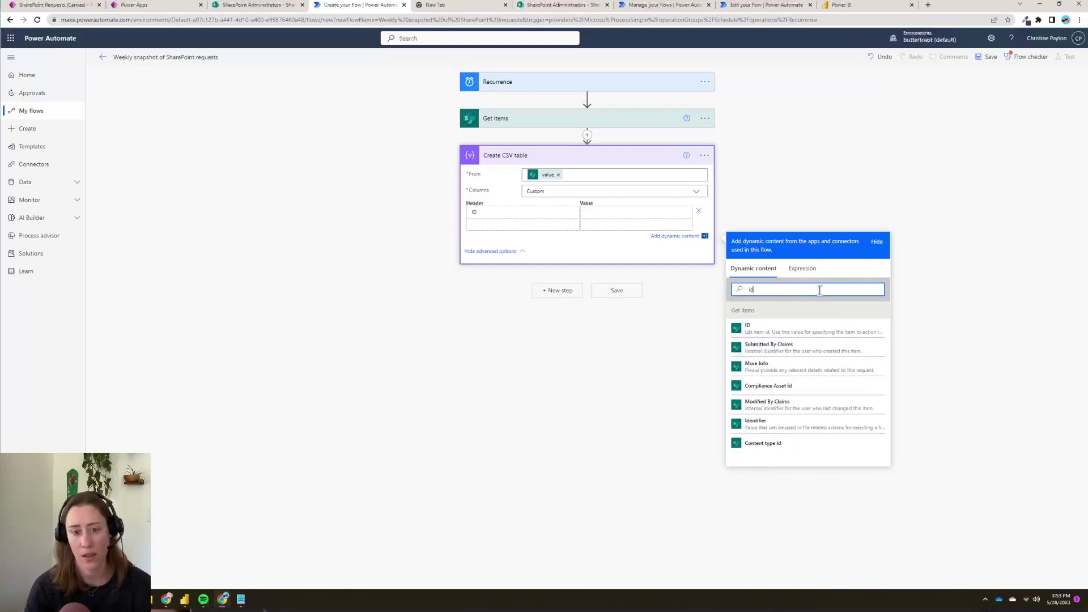
left_click(749, 327)
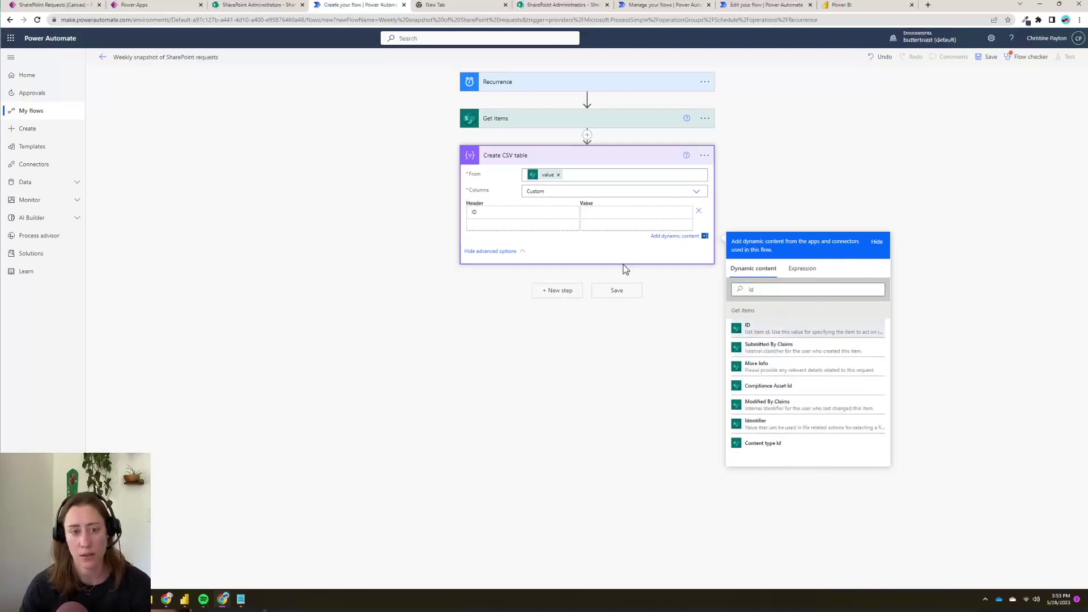
left_click(501, 212)
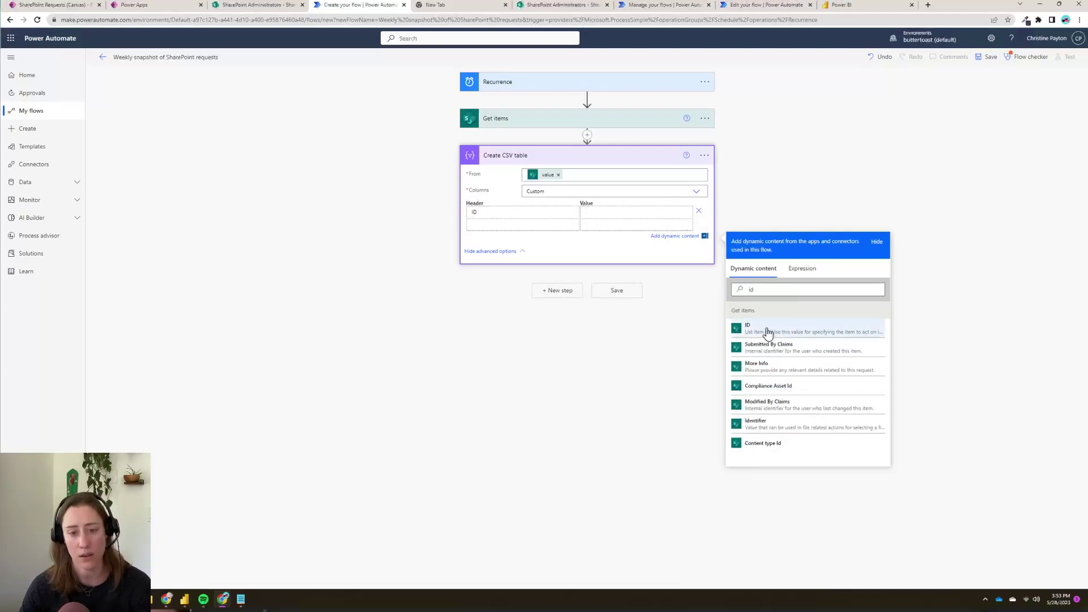
left_click(801, 331)
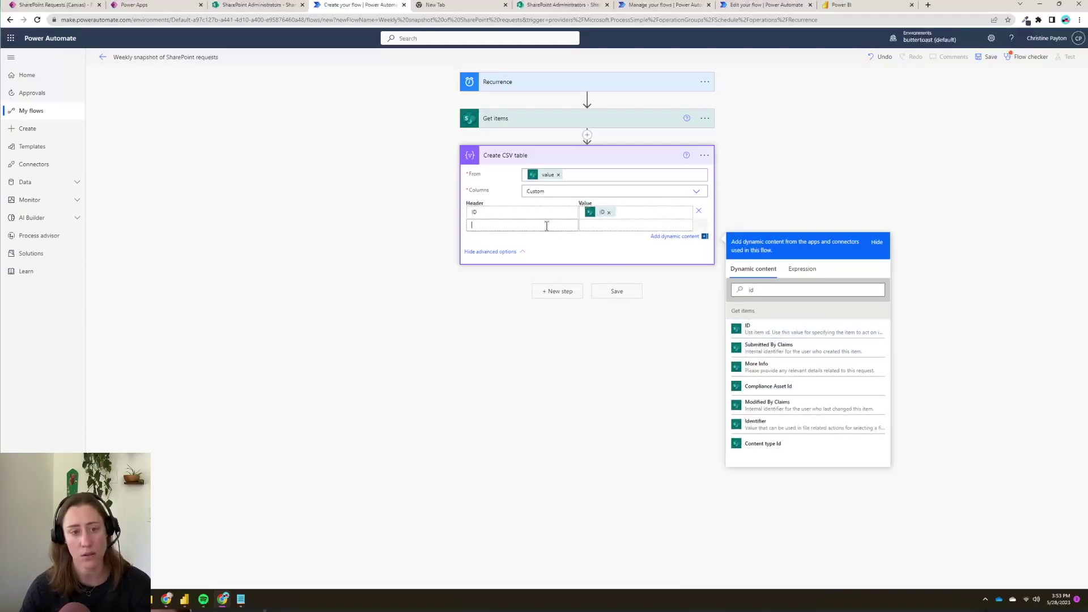
left_click(546, 226)
type("assignedTo")
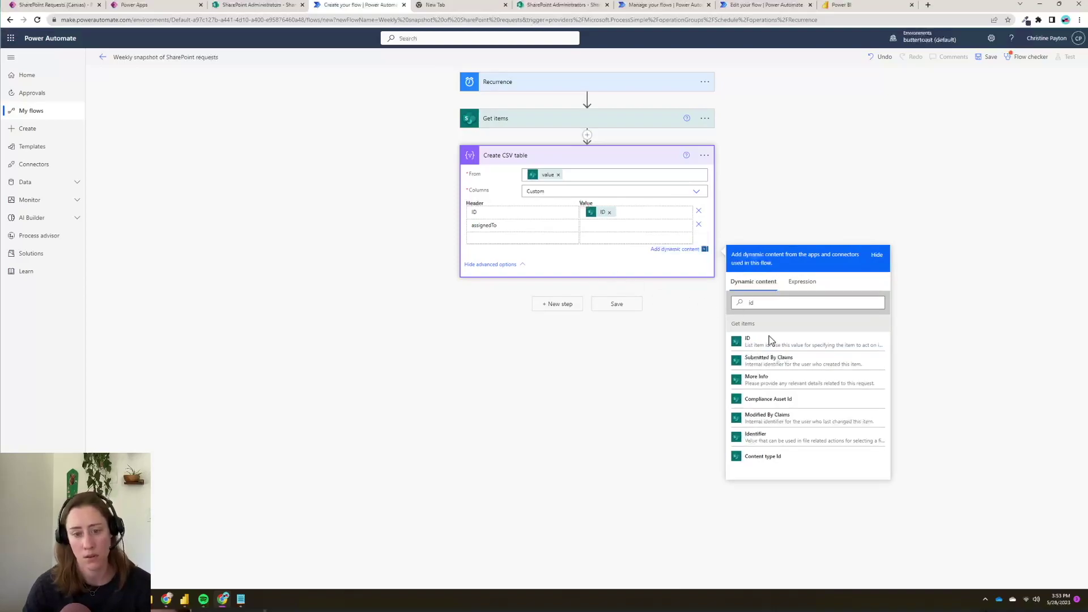
left_click(596, 239)
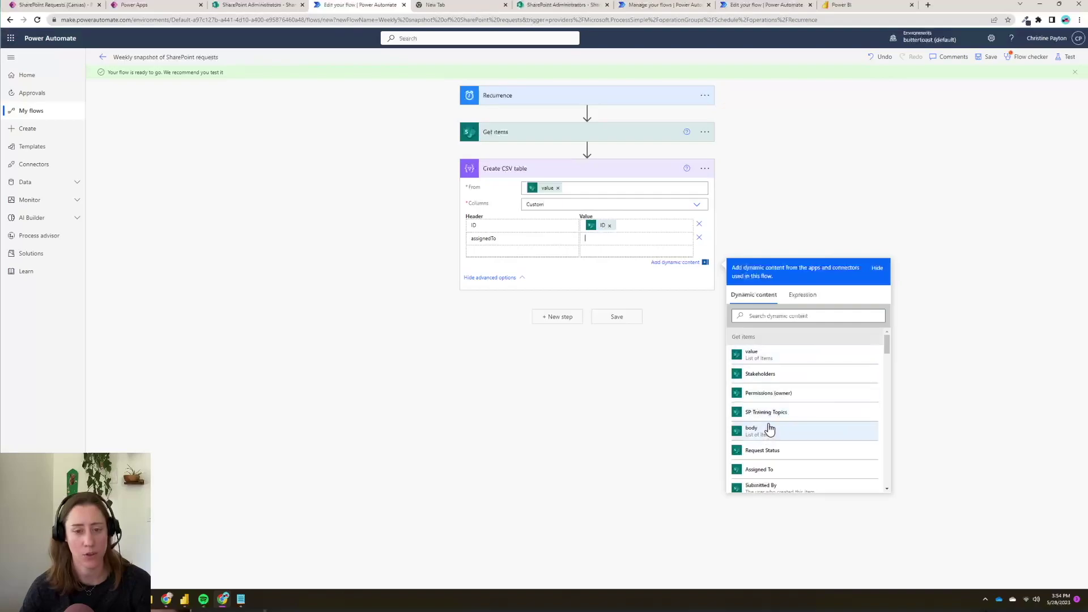
- Map the assignedTo column's value to the Assigned To Email field
left_click(619, 244)
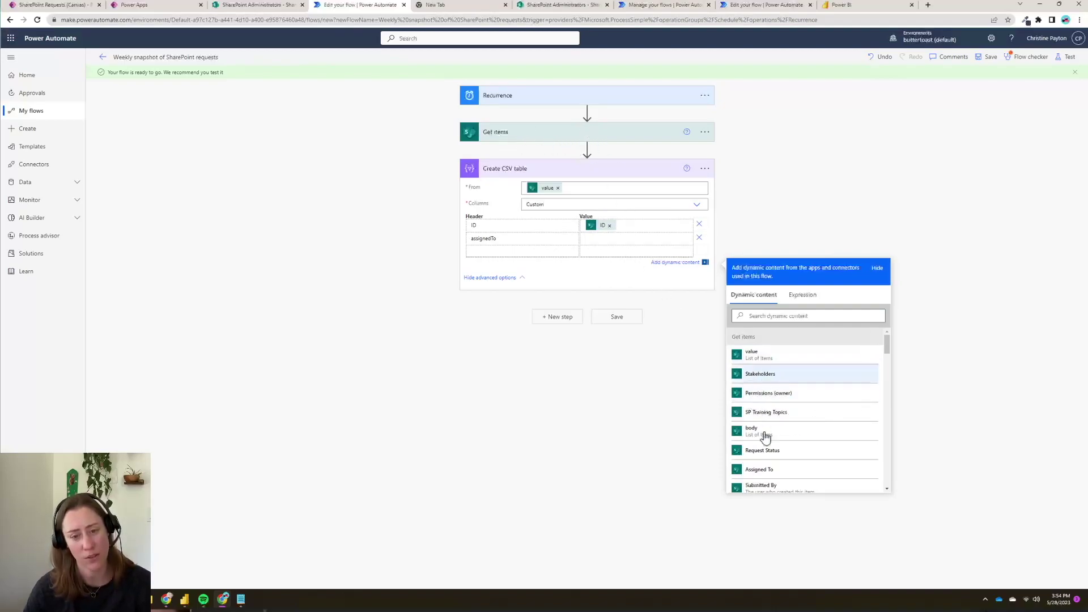
left_click(817, 315)
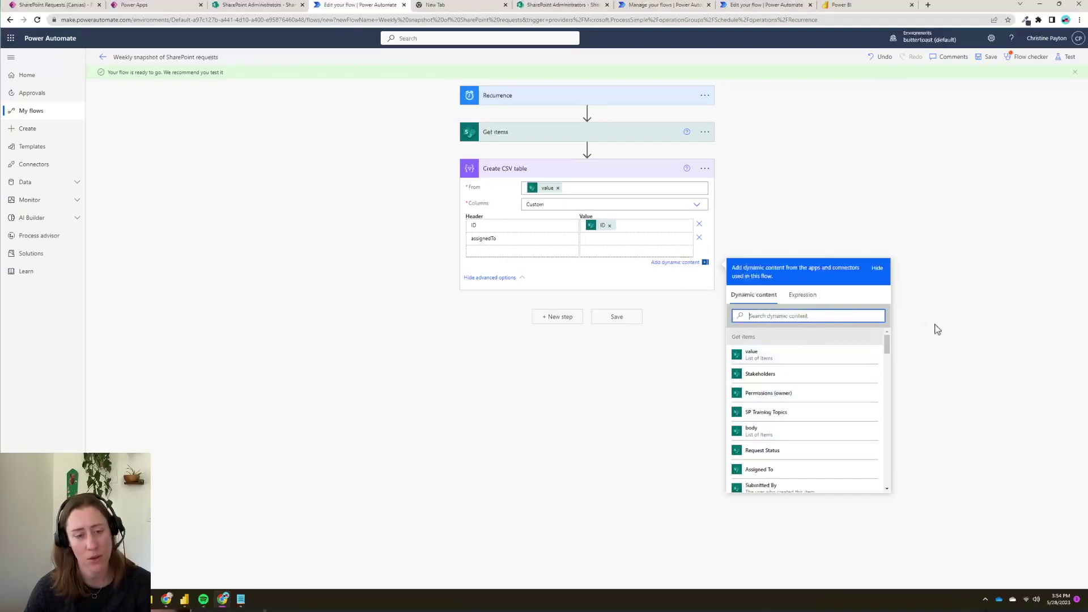
left_click(634, 238)
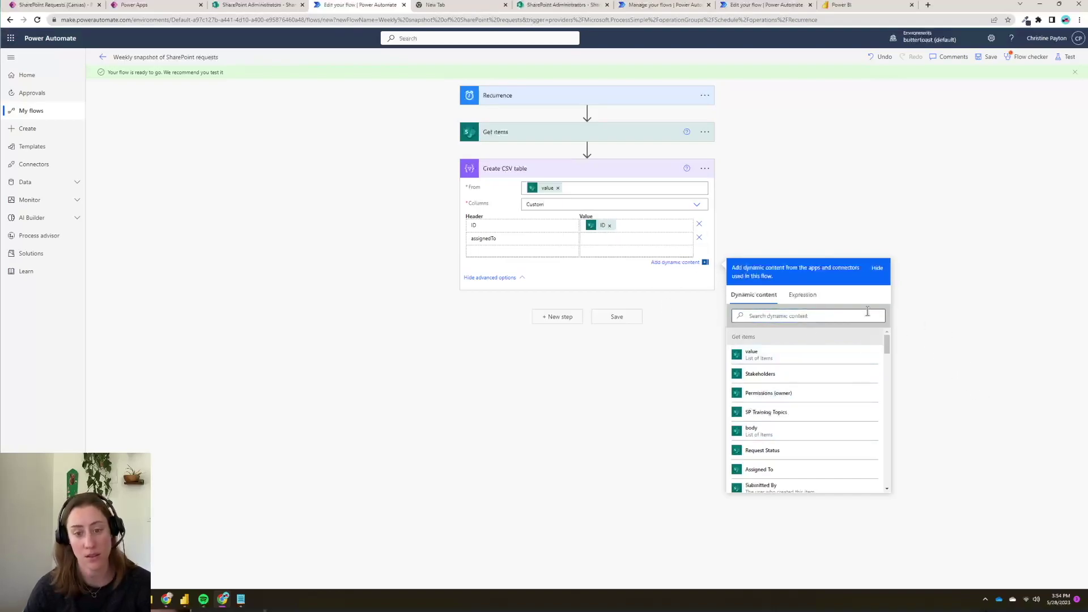
left_click(815, 316)
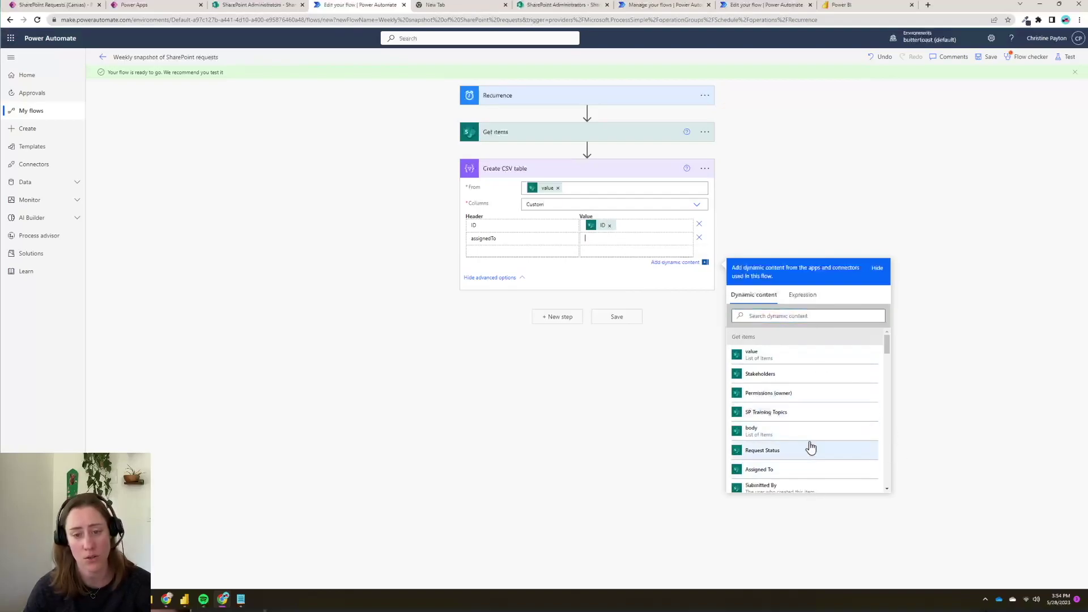
scroll(812, 446, "down", 2)
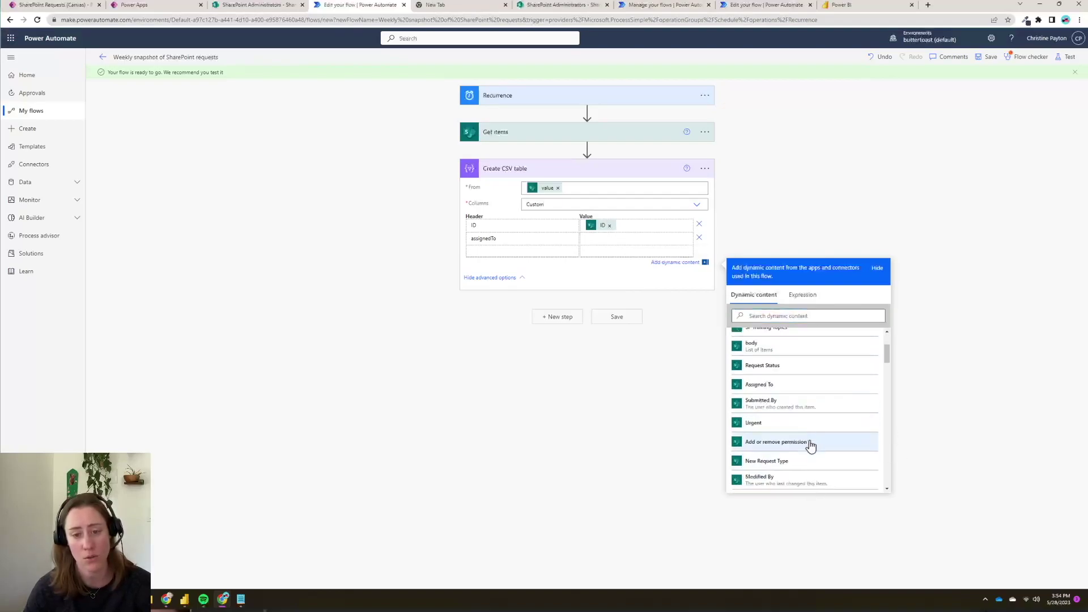
left_click(792, 315)
type("assigned")
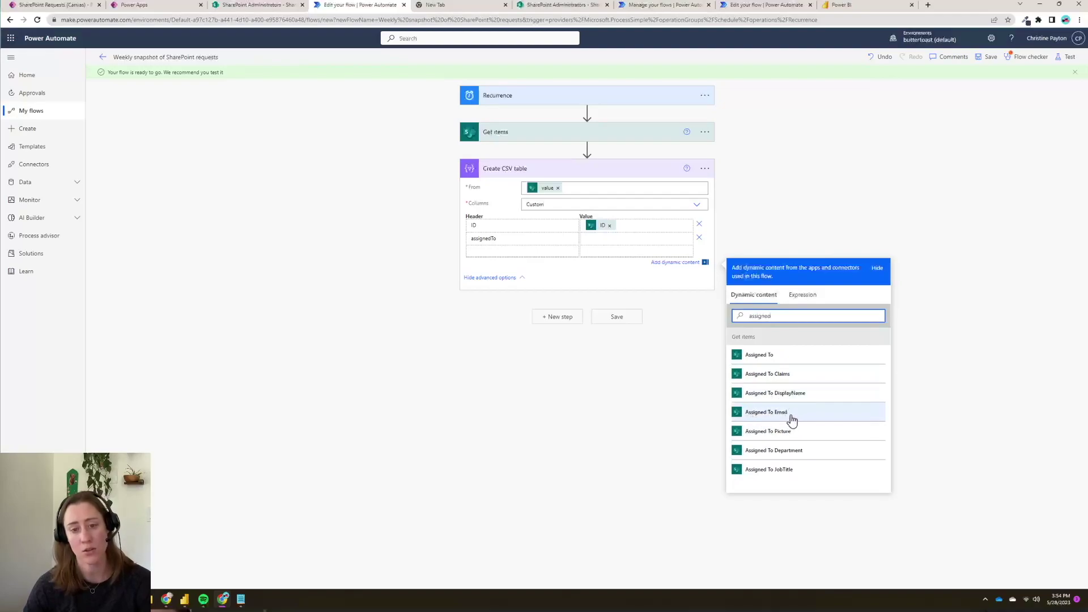
left_click(799, 418)
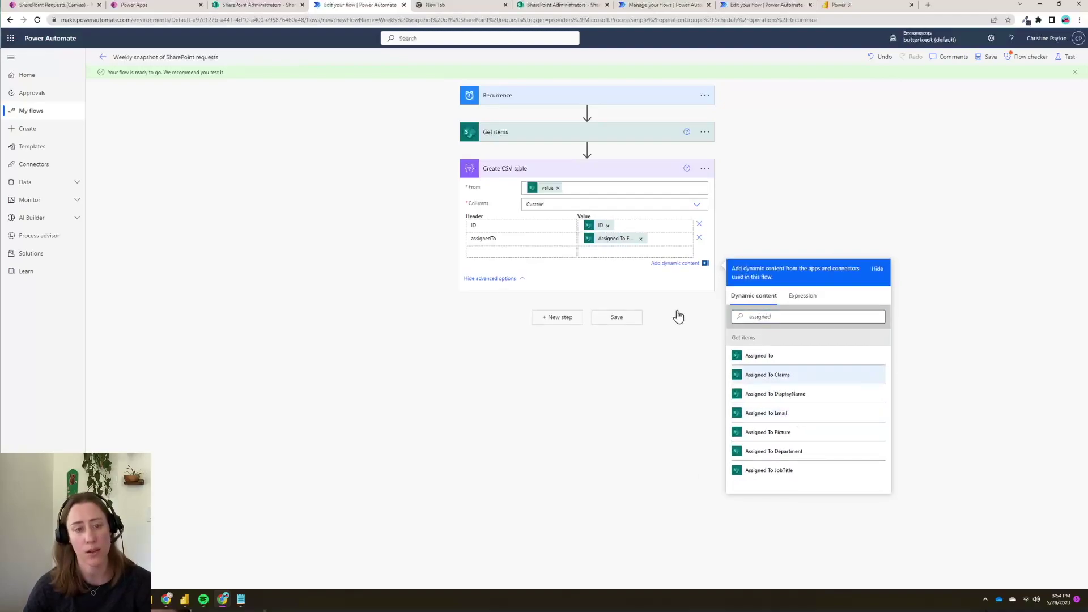
- Add a submittedByDepartment column mapped to Submitted By Department
left_click(519, 253)
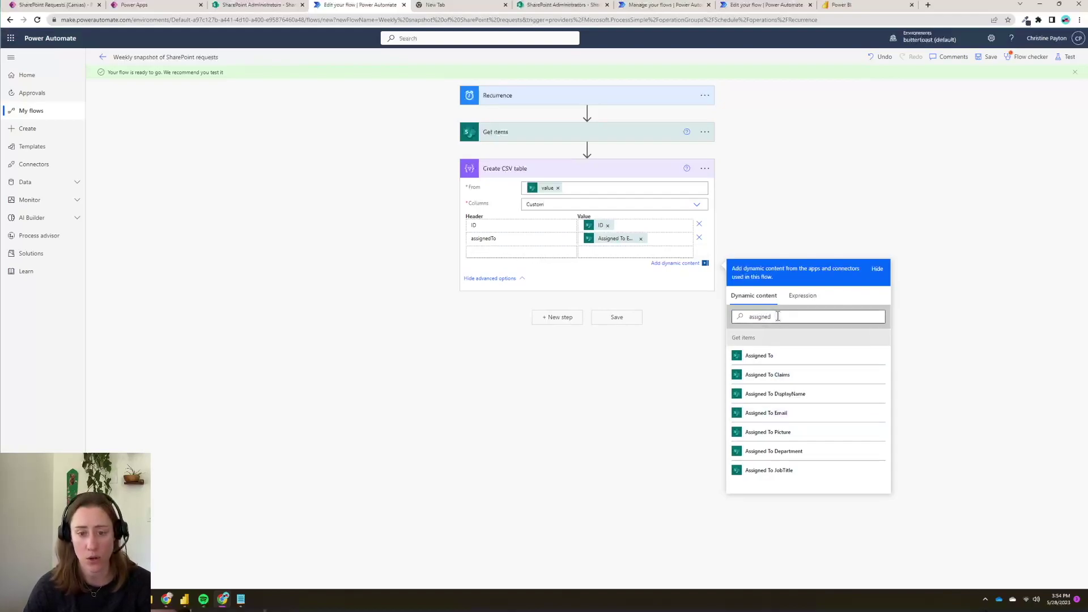
left_click(759, 317)
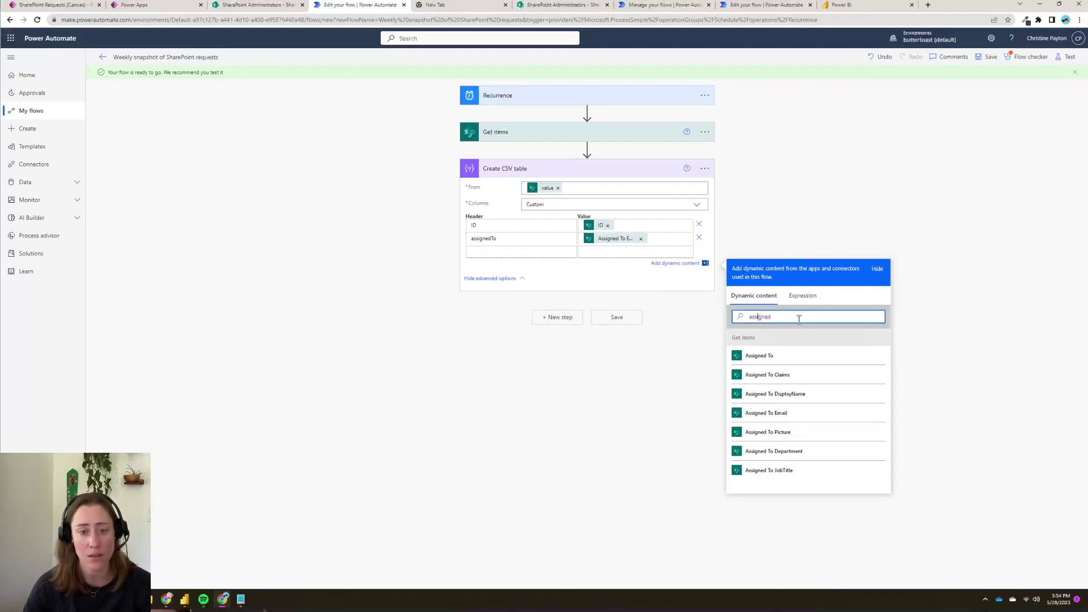
key("ctrl+a")
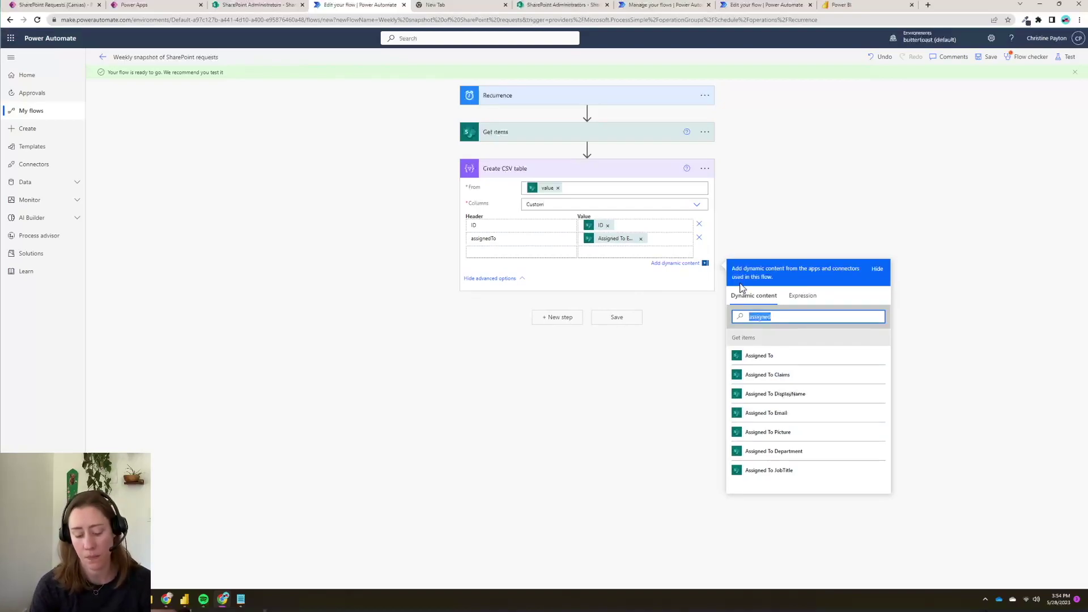
type("created")
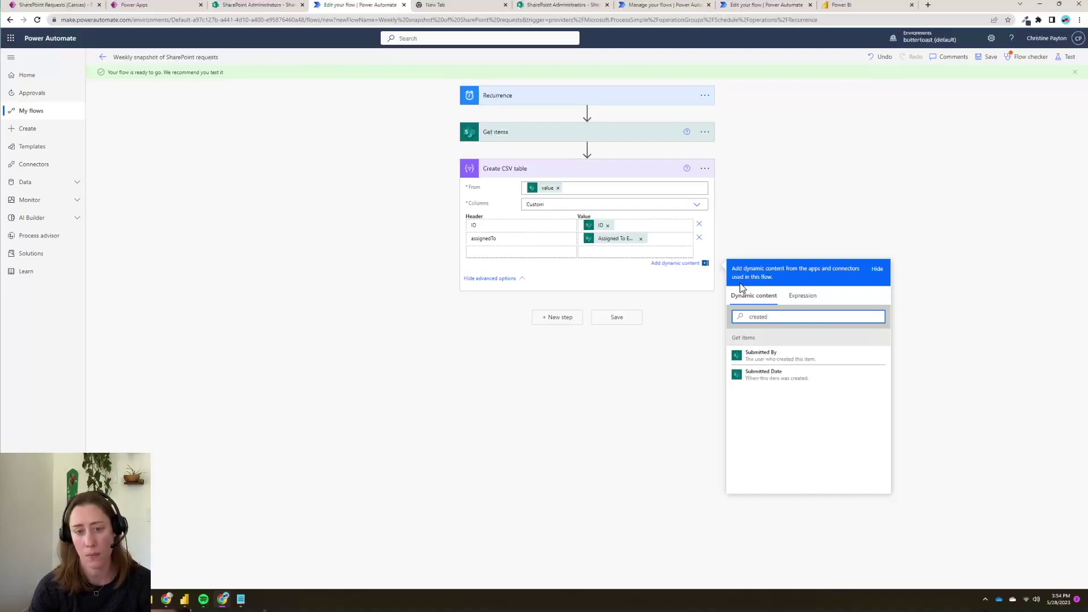
double_click(761, 311)
type("sub")
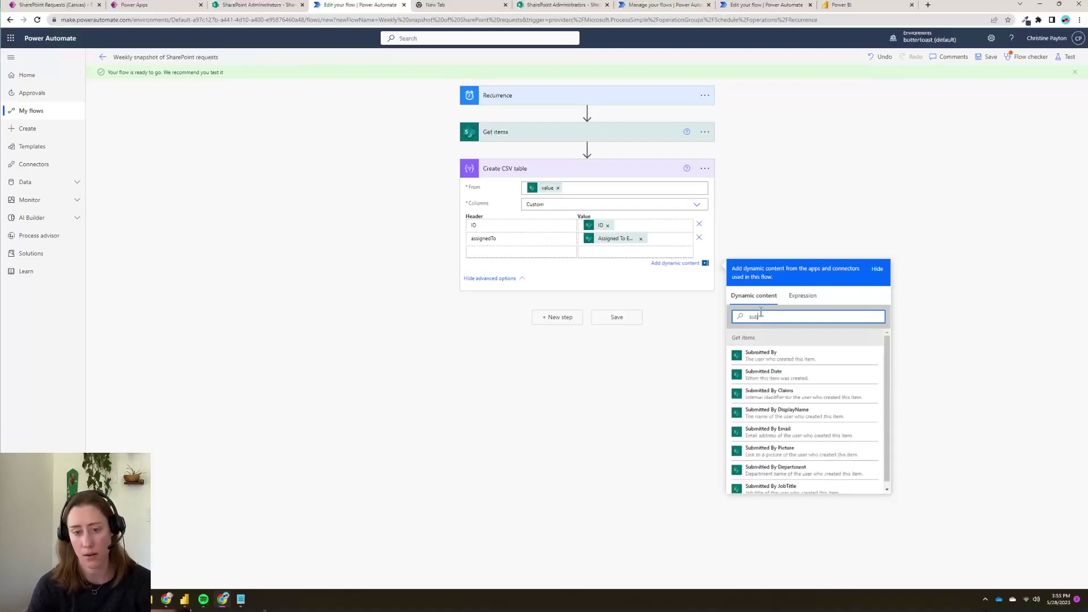
type("mitted")
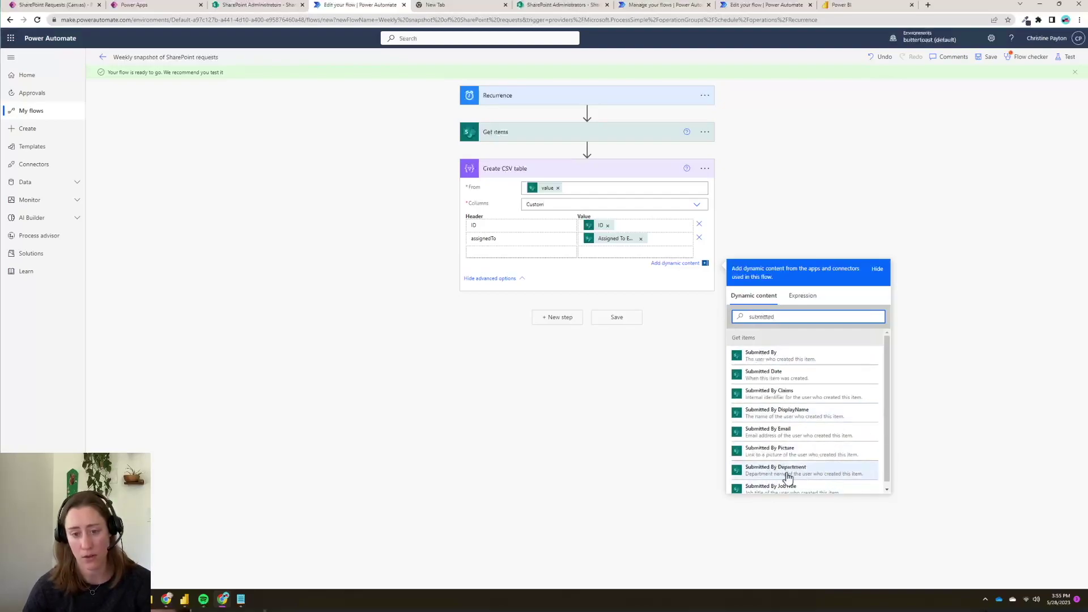
left_click(648, 252)
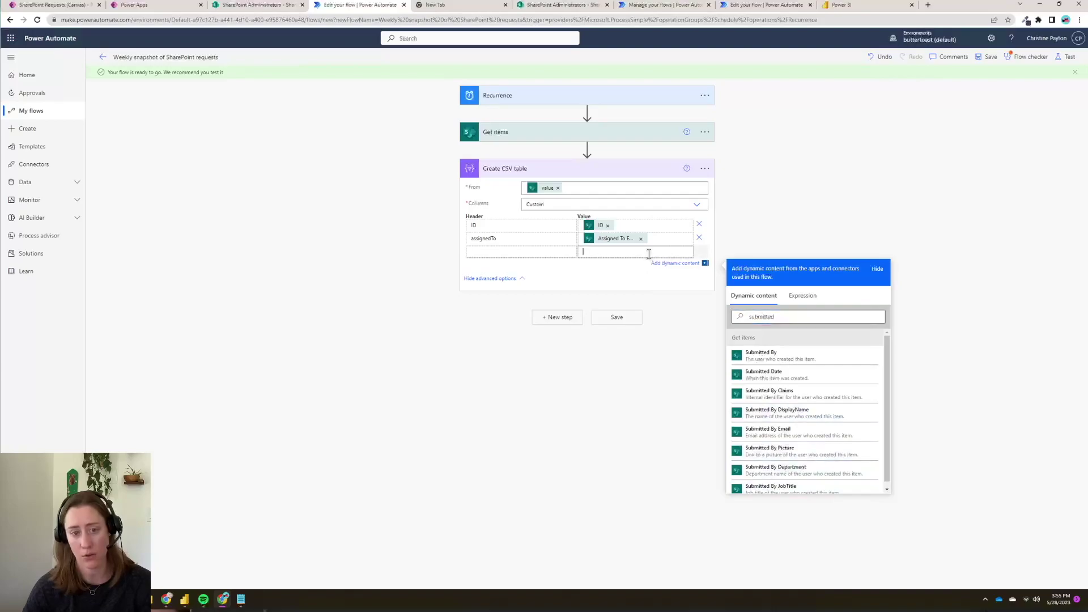
left_click(813, 477)
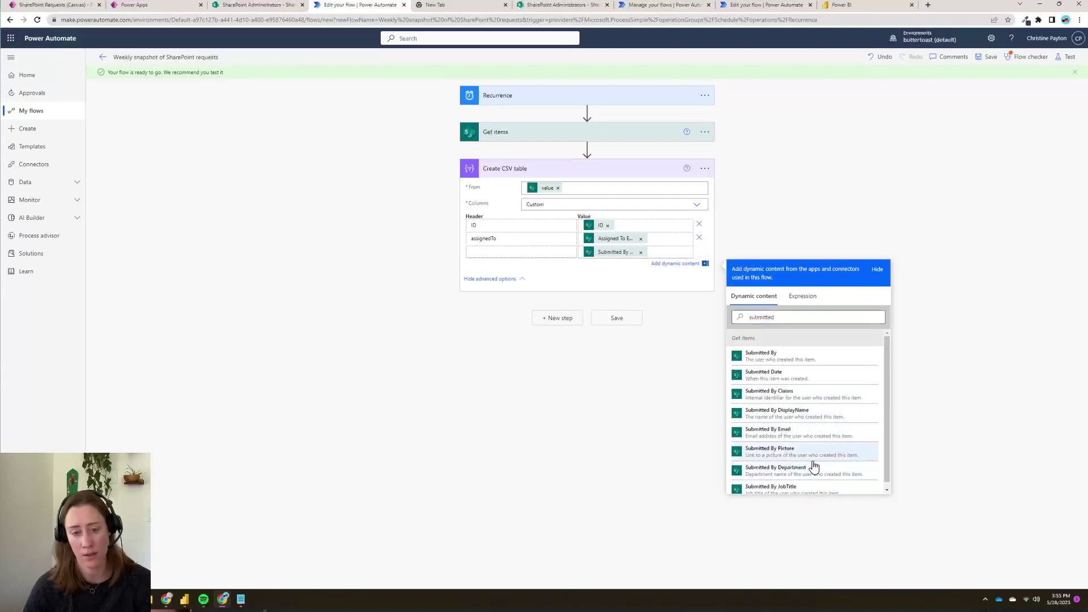
left_click(532, 250)
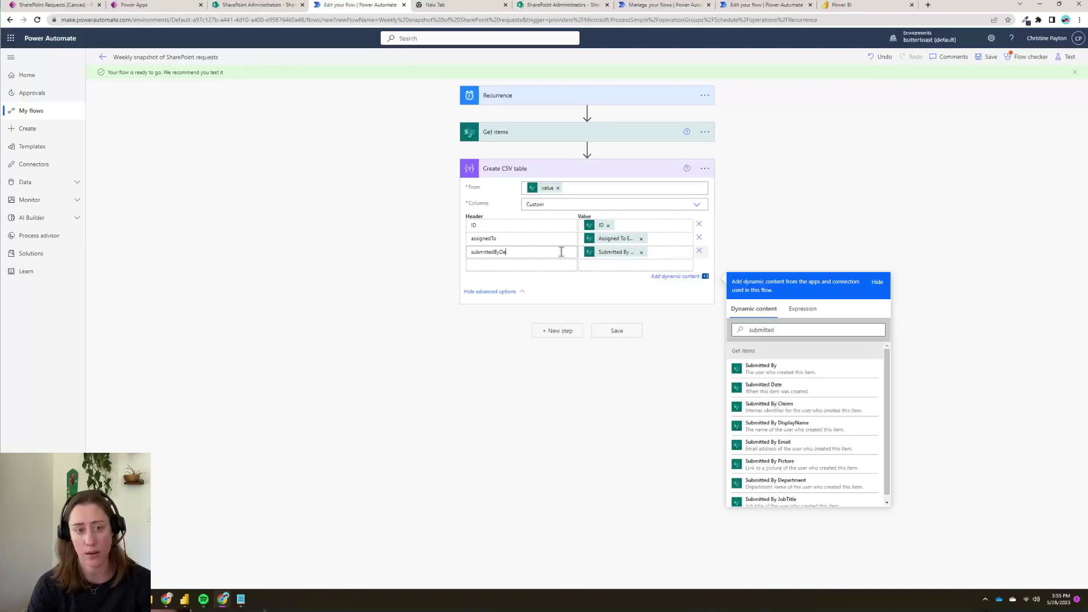
type("ment")
- Begin a fourth column and search dynamic content for 'sta' status fields
left_click(544, 264)
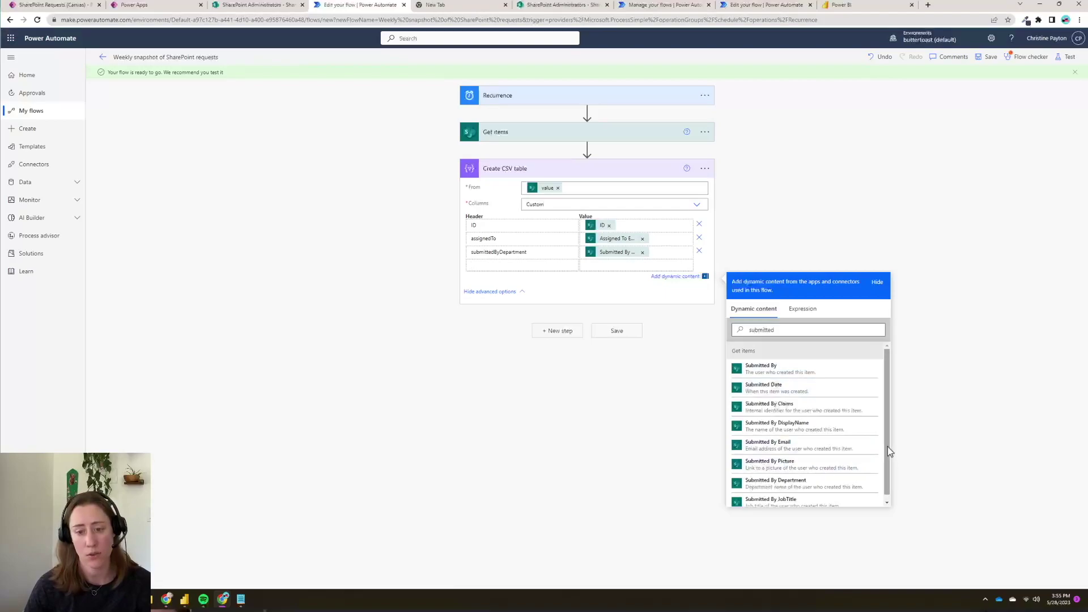
scroll(889, 462, "down", 1)
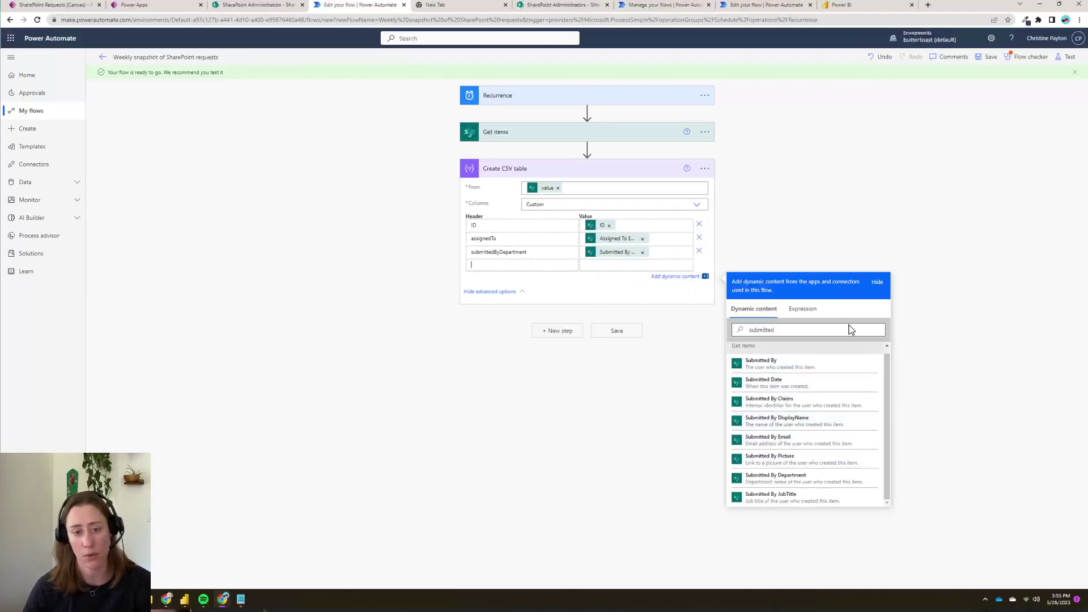
double_click(784, 334)
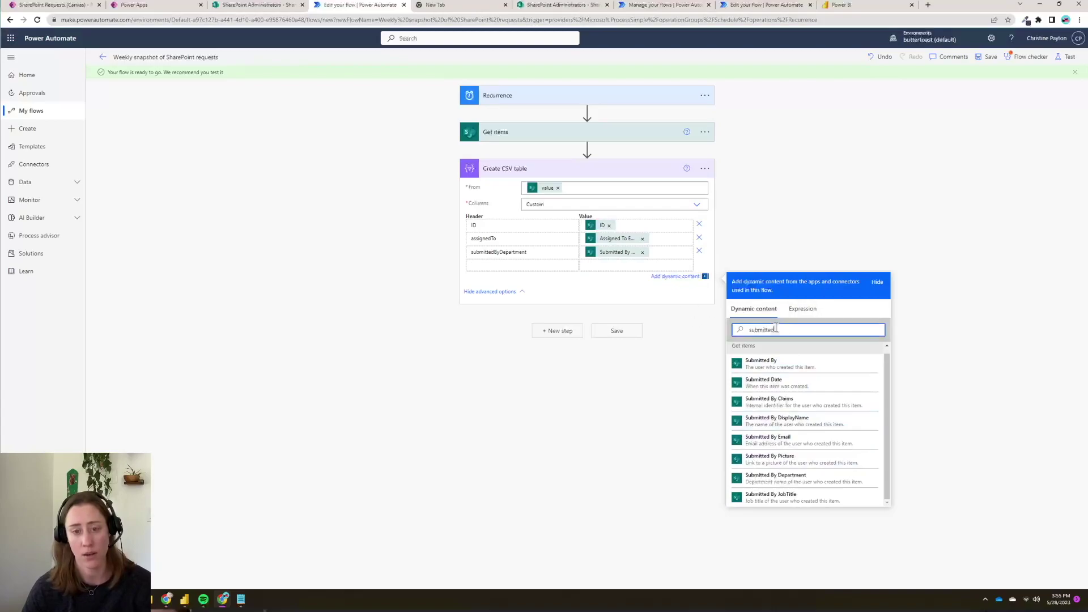
type("stat")
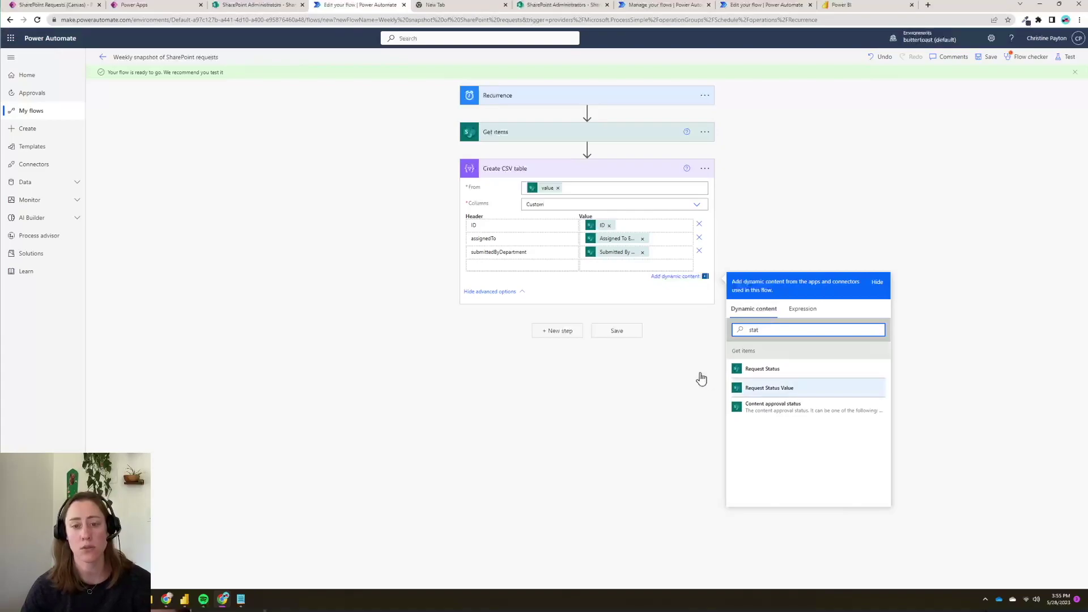
- Add columns status mapped to Request Status and dateNeededBy mapped to Date Needed By
left_click(551, 266)
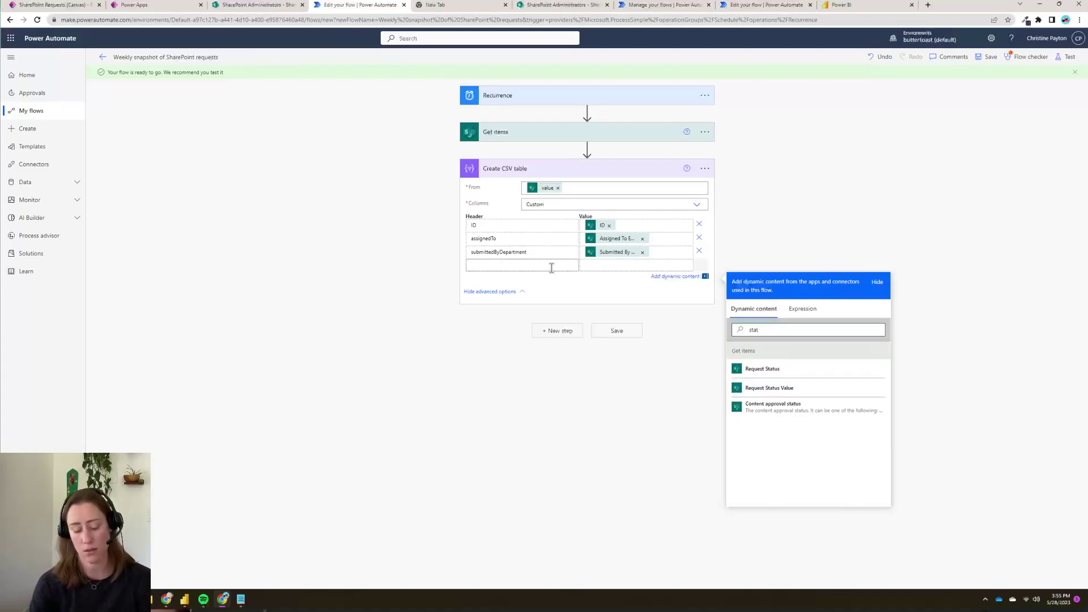
type("status")
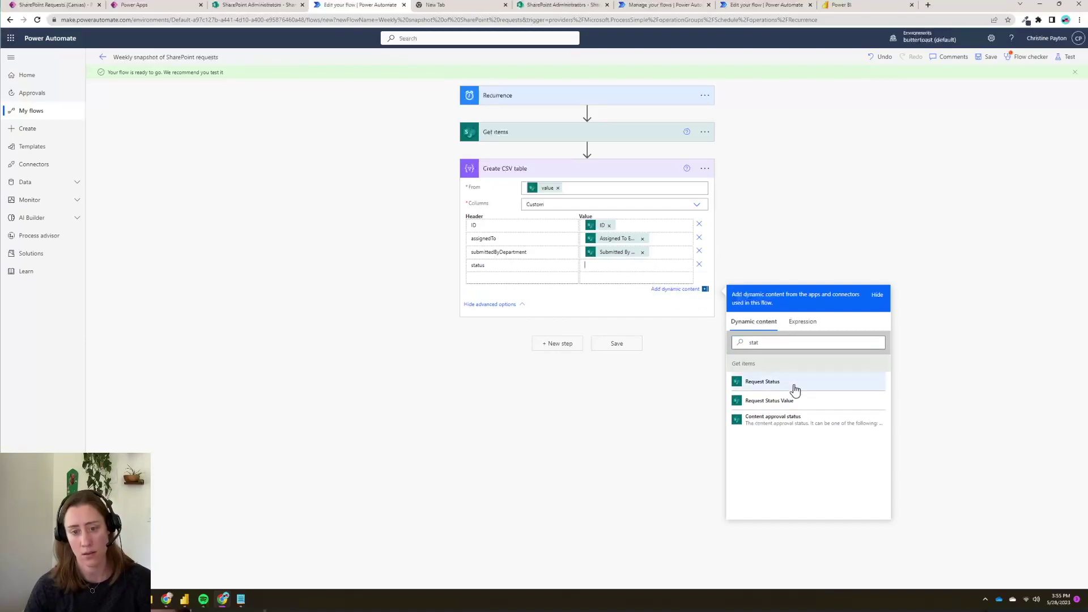
left_click(735, 388)
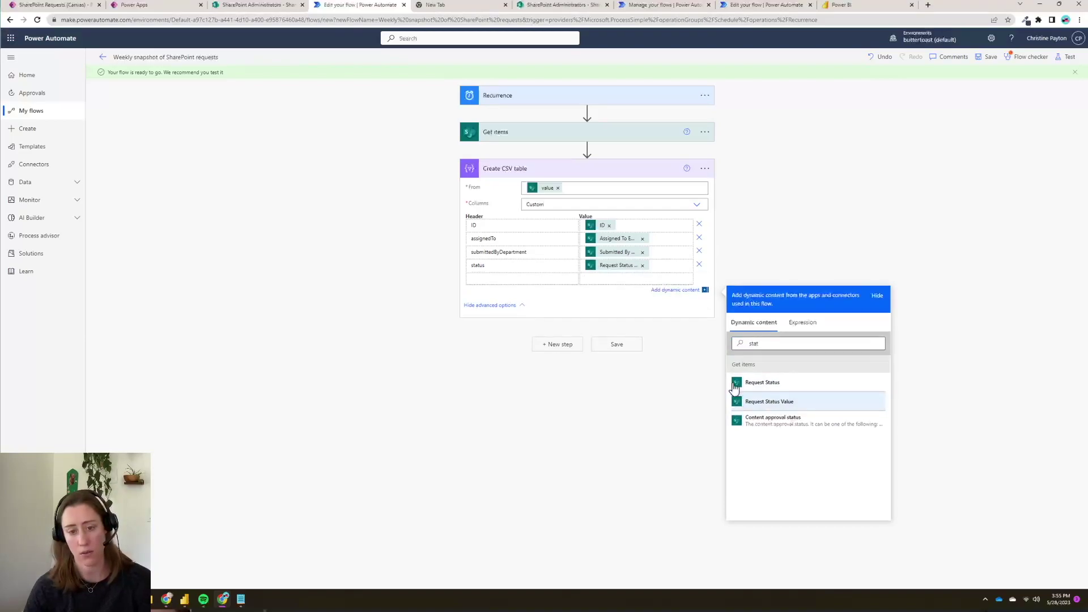
left_click(551, 279)
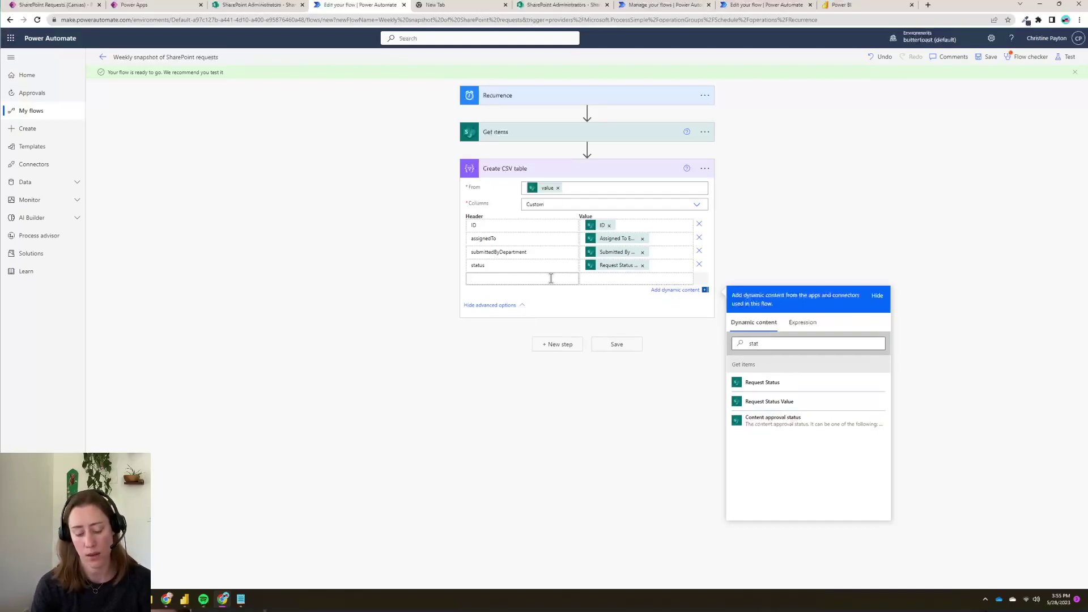
type("dateNeededBy")
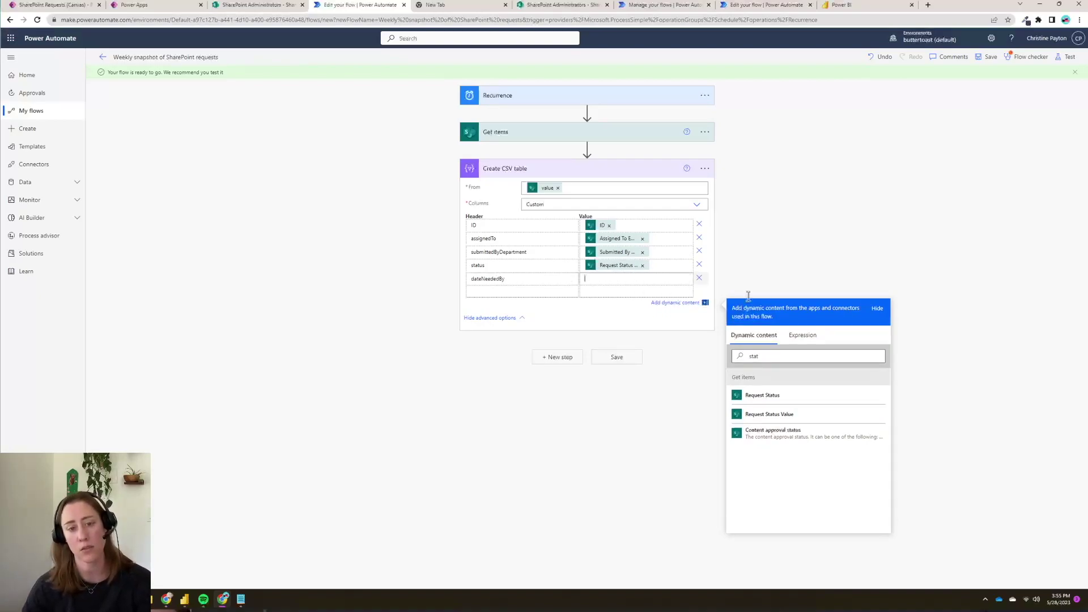
left_click(794, 358)
double_click(795, 357)
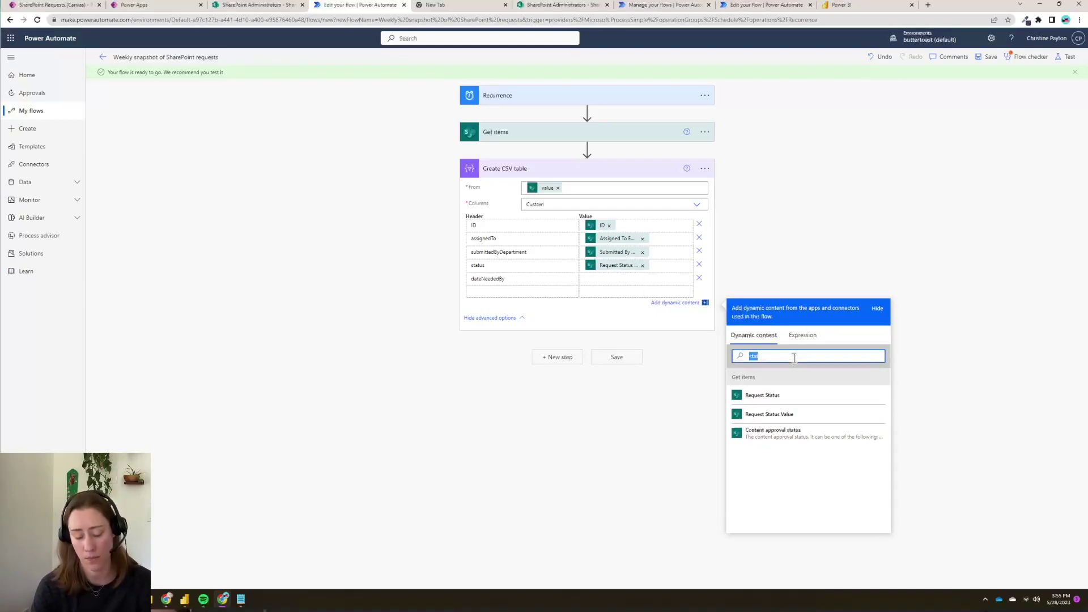
type("date")
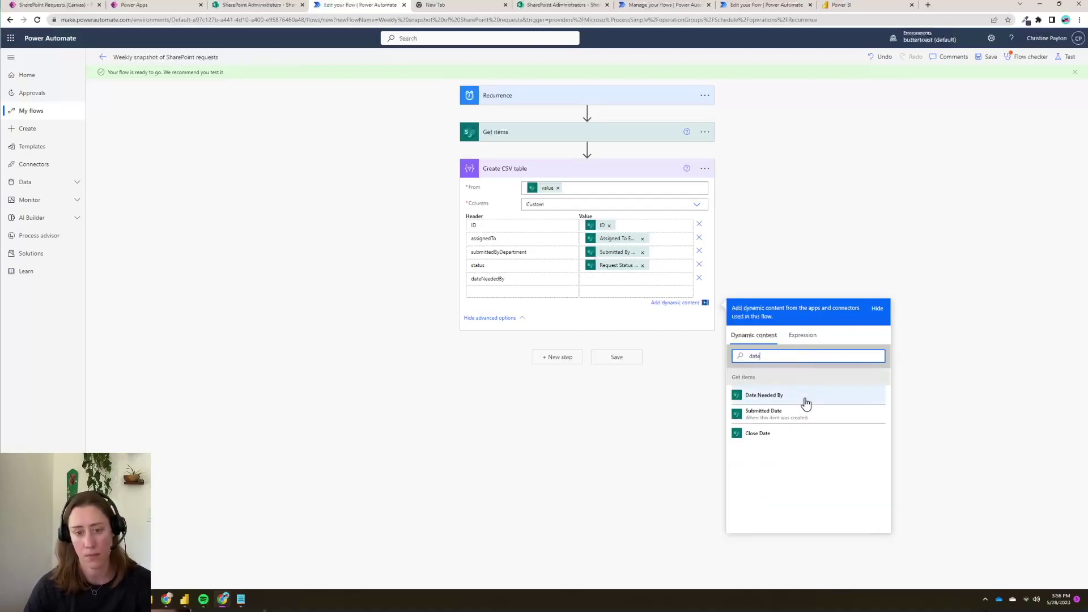
left_click(806, 401)
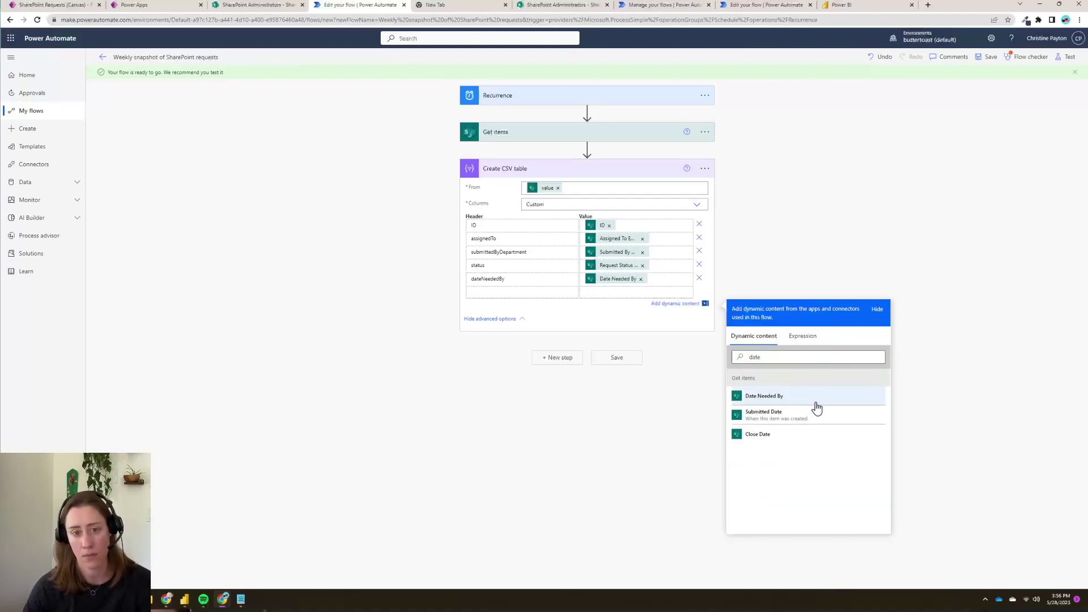
left_click(287, 426)
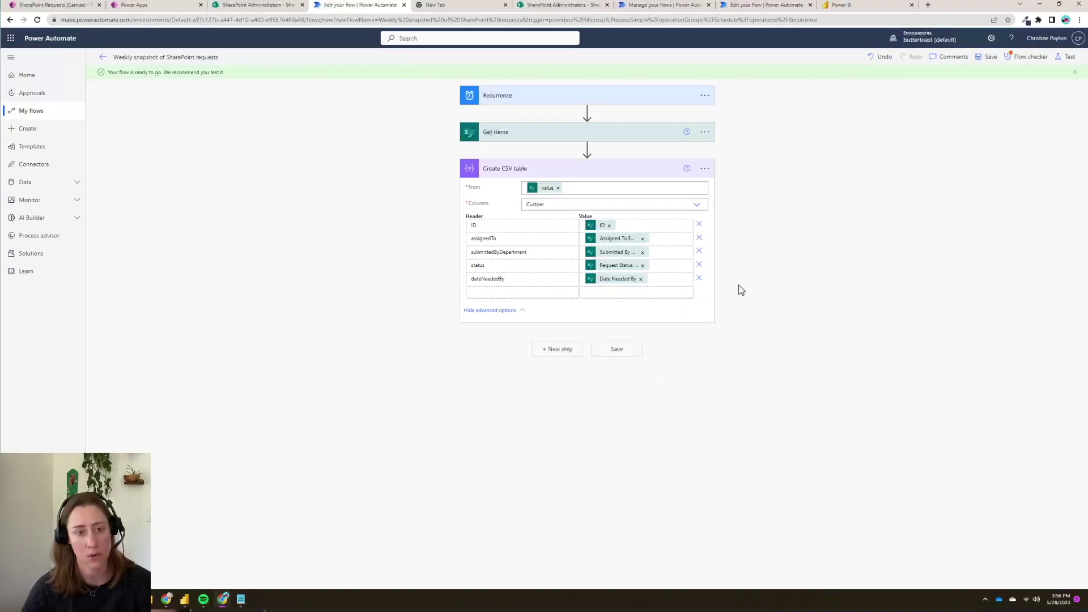
- Save the flow, dismiss the Flow checker, and review Get items' Filter Query without changing it
left_click(617, 350)
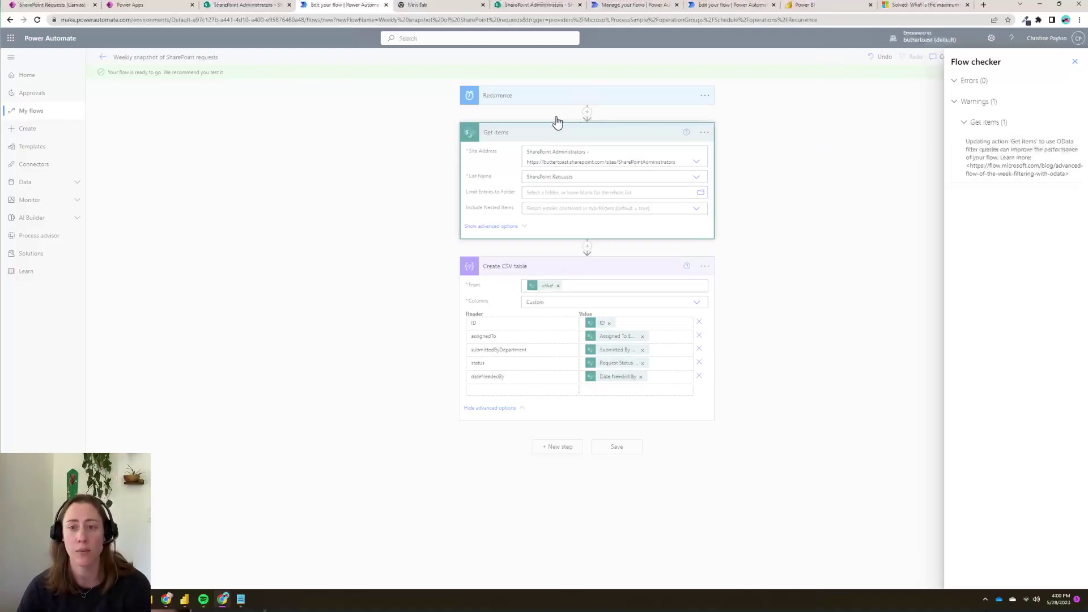
left_click(1075, 61)
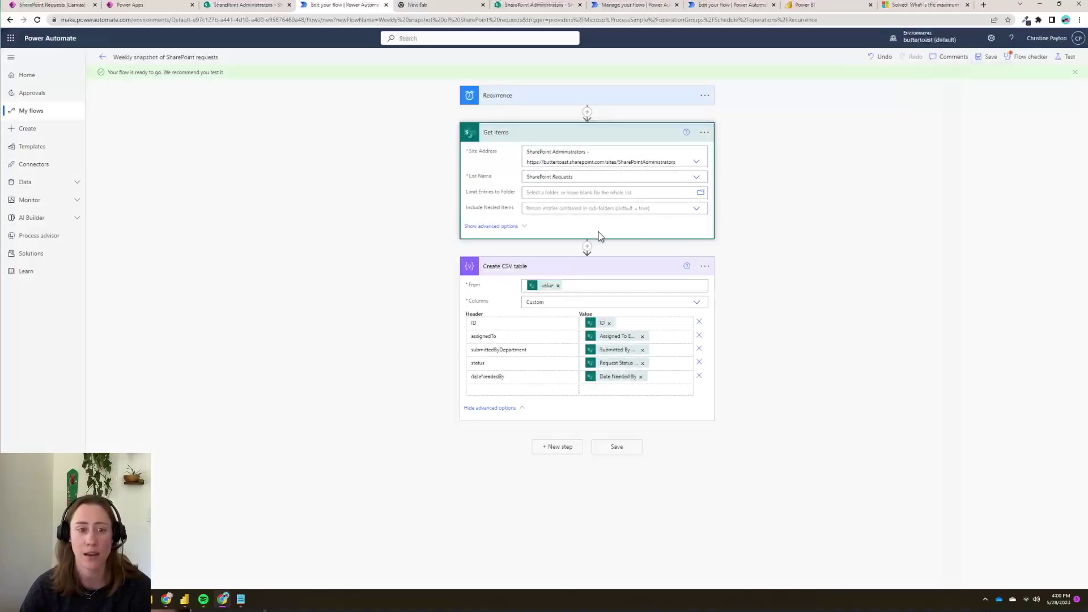
left_click(485, 227)
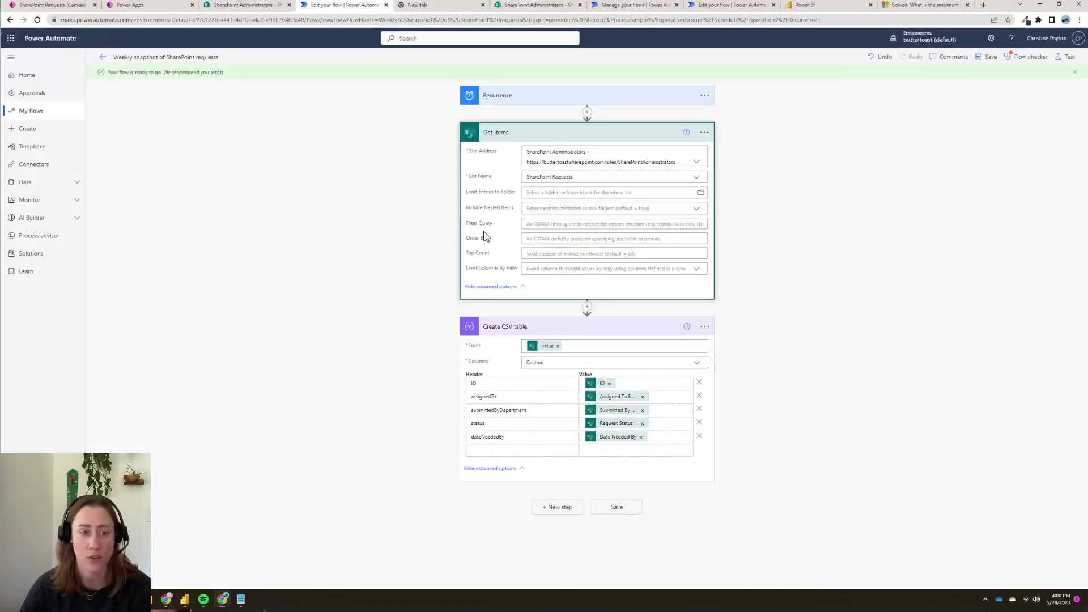
left_click(543, 224)
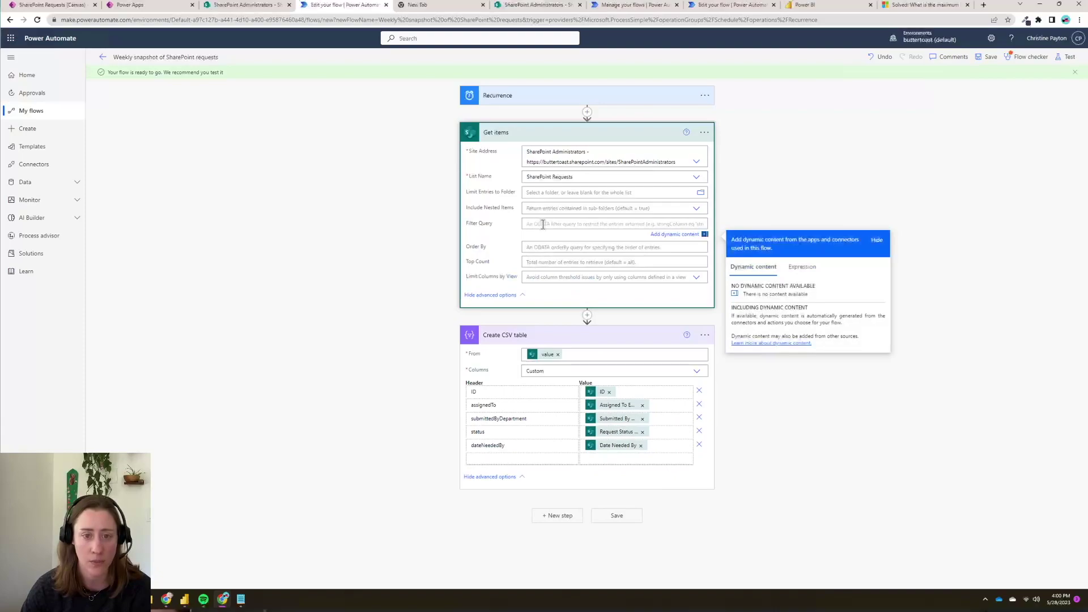
left_click(1007, 429)
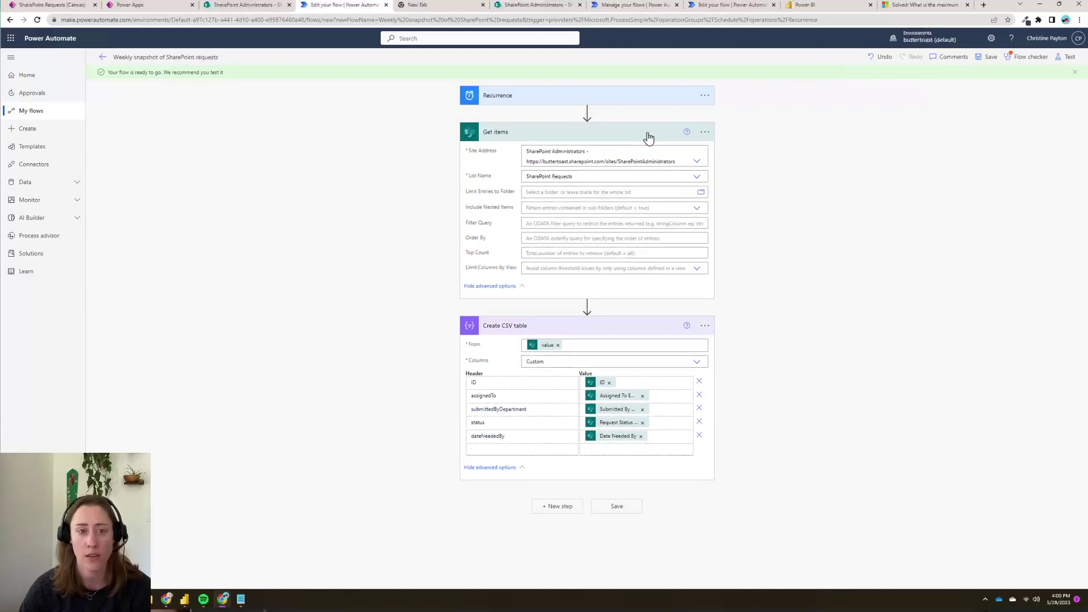
left_click(649, 138)
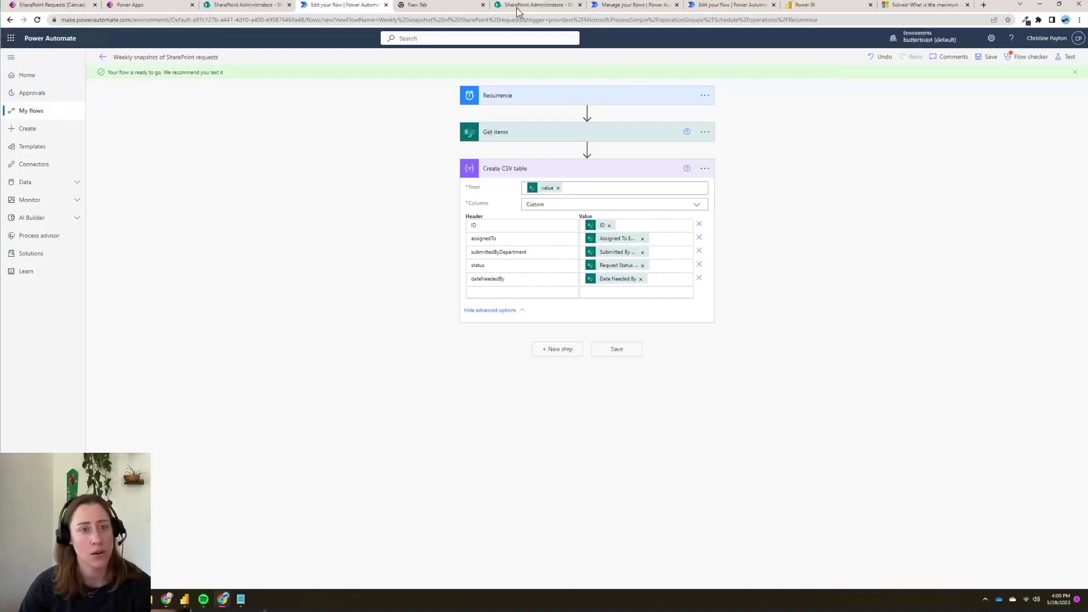
- Add a SharePoint Create file step targeting the SharePoint Administrators site
left_click(568, 357)
type("create file")
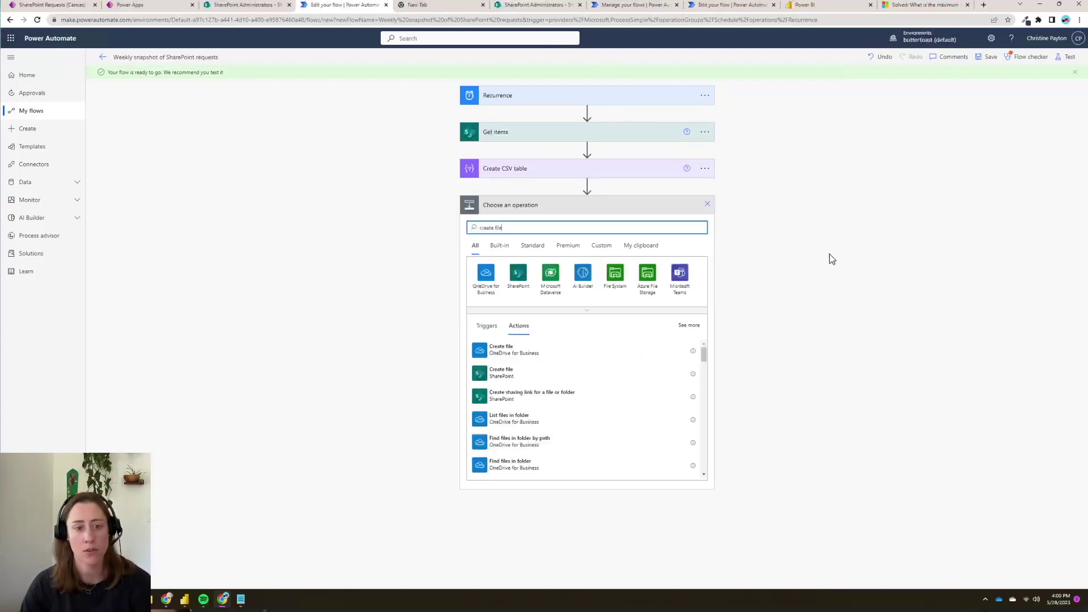
left_click(593, 381)
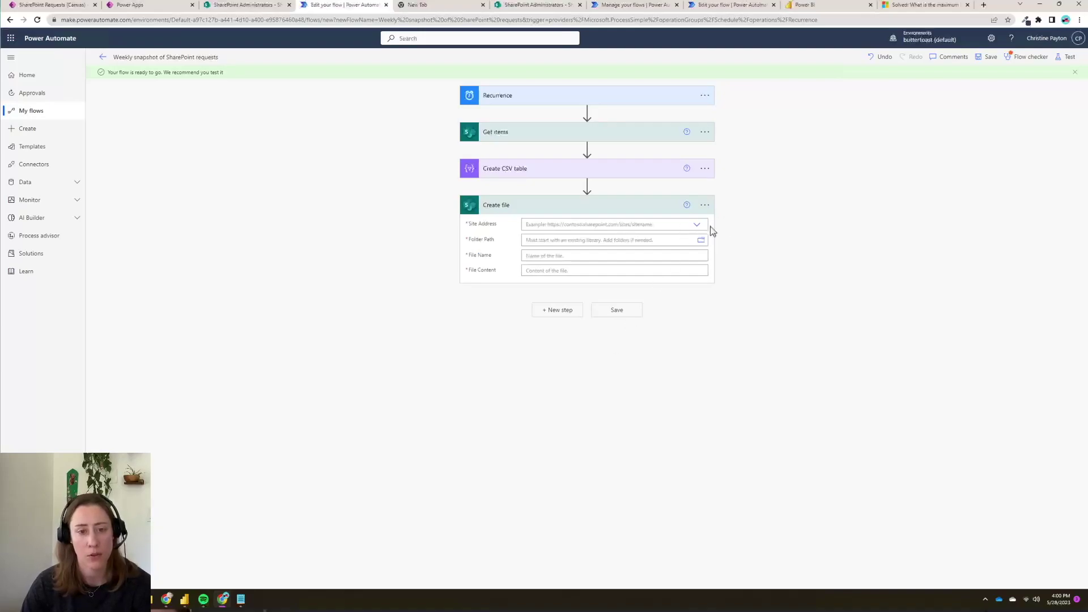
left_click(696, 225)
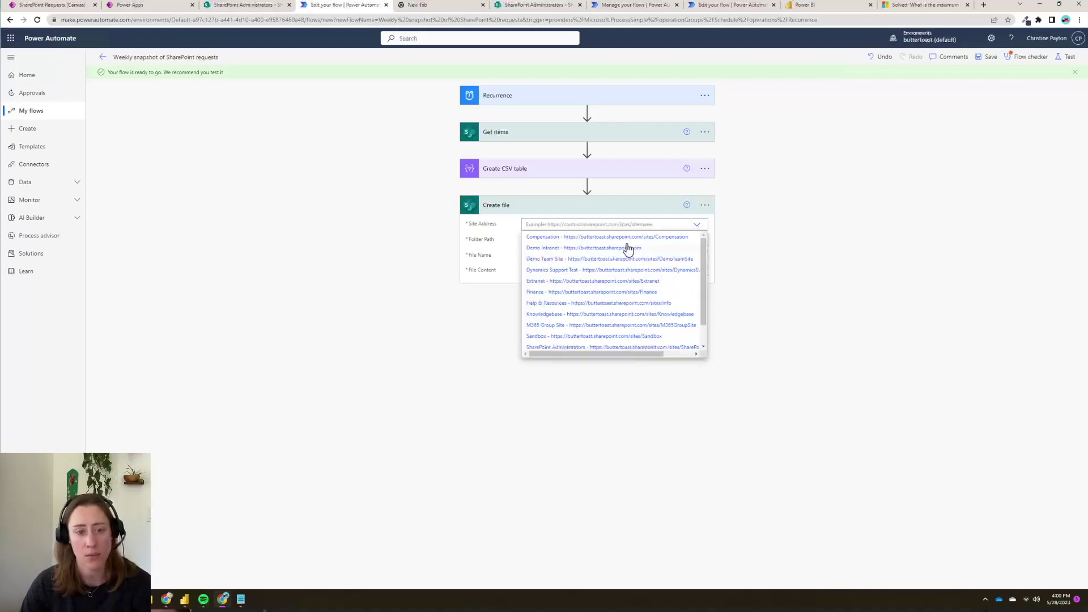
left_click(584, 349)
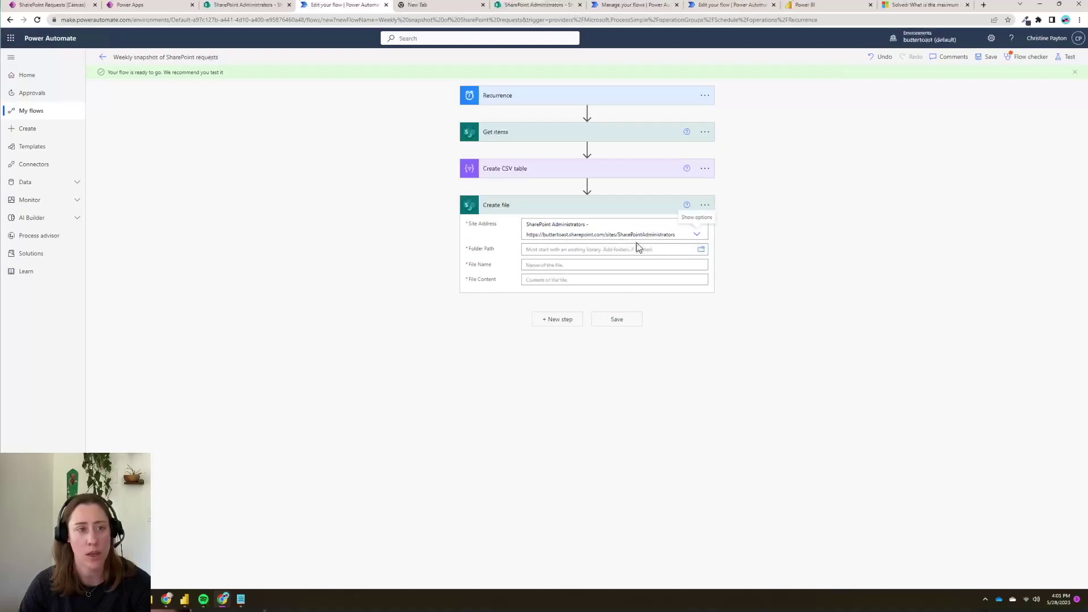
left_click(546, 6)
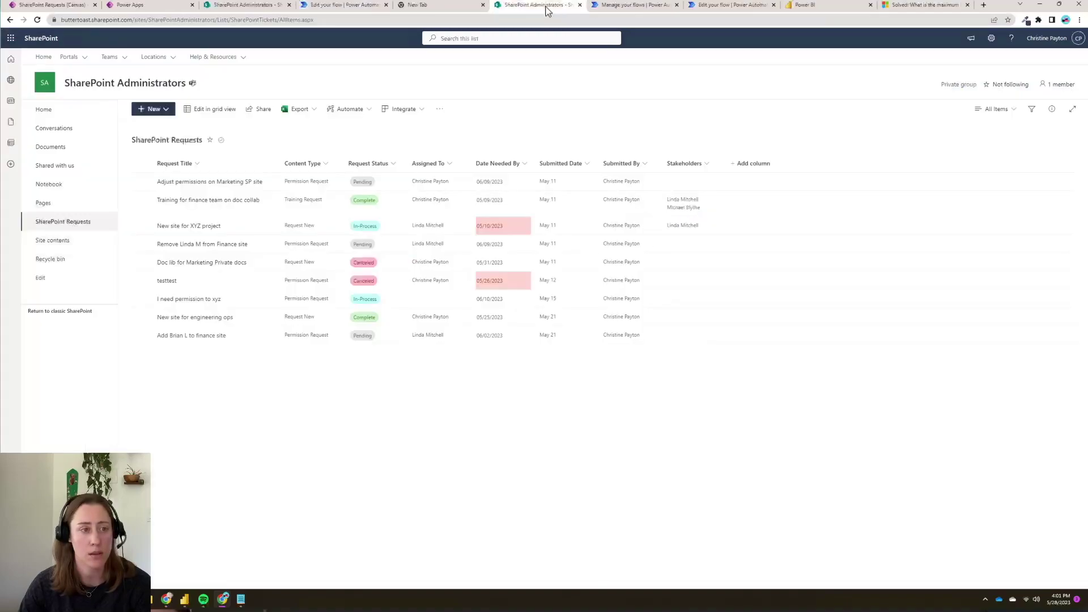
- Create a 'Demo - SP CSV Snapshots' folder in the SharePoint Documents library, then return to the flow
left_click(66, 149)
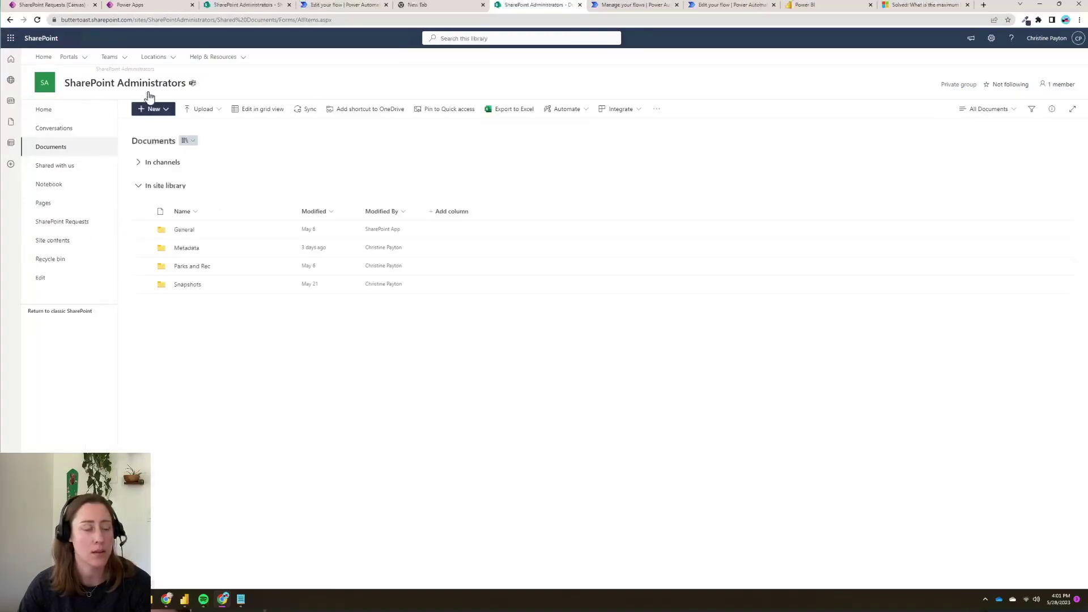
left_click(152, 109)
left_click(211, 162)
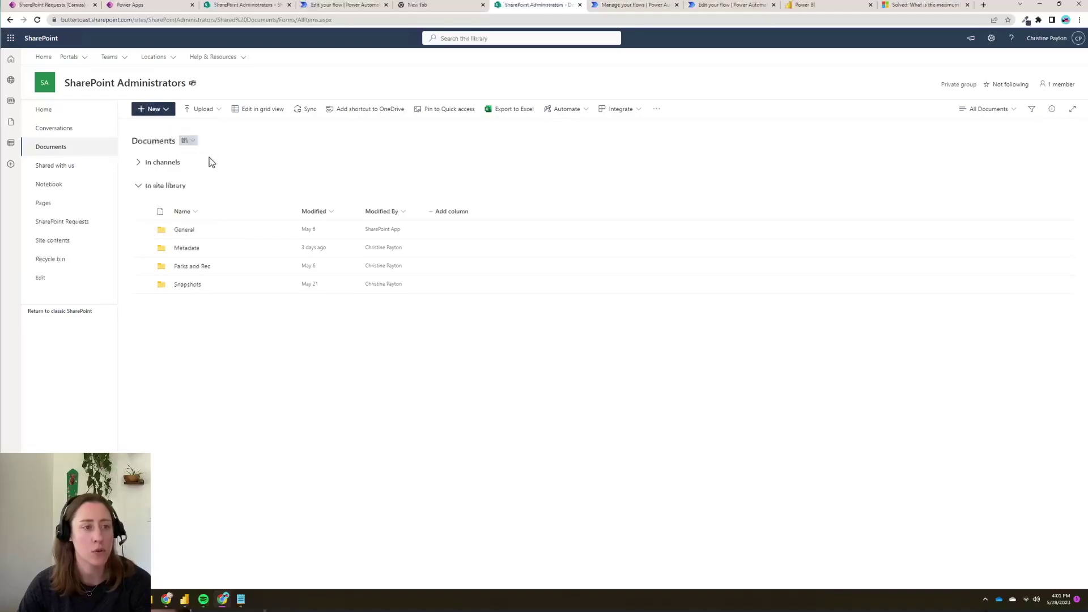
type("Demo - SP")
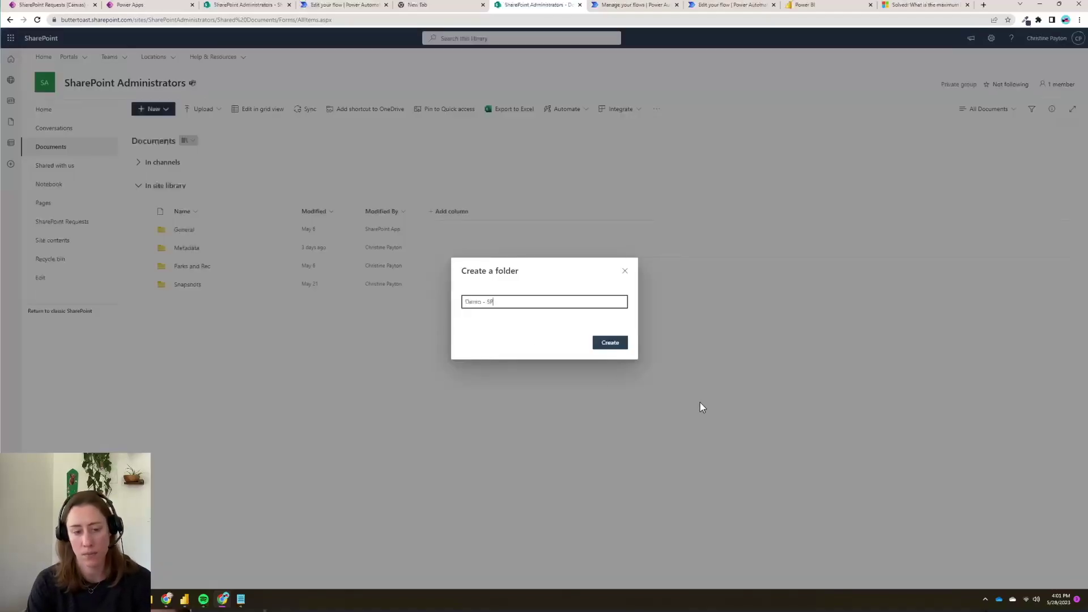
type(" CSV Snapshots")
left_click(612, 343)
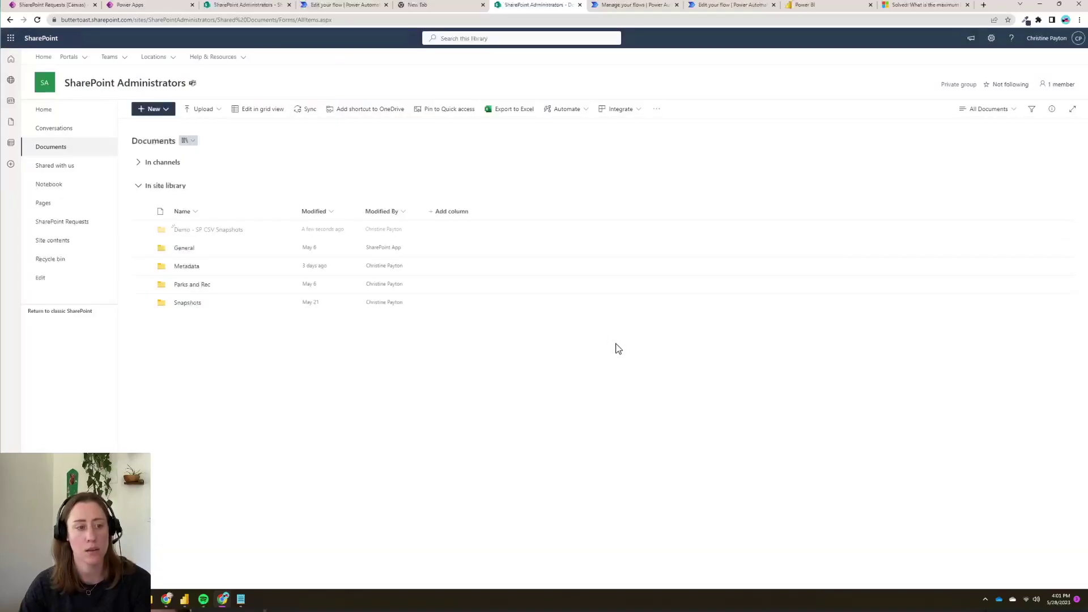
left_click(343, 5)
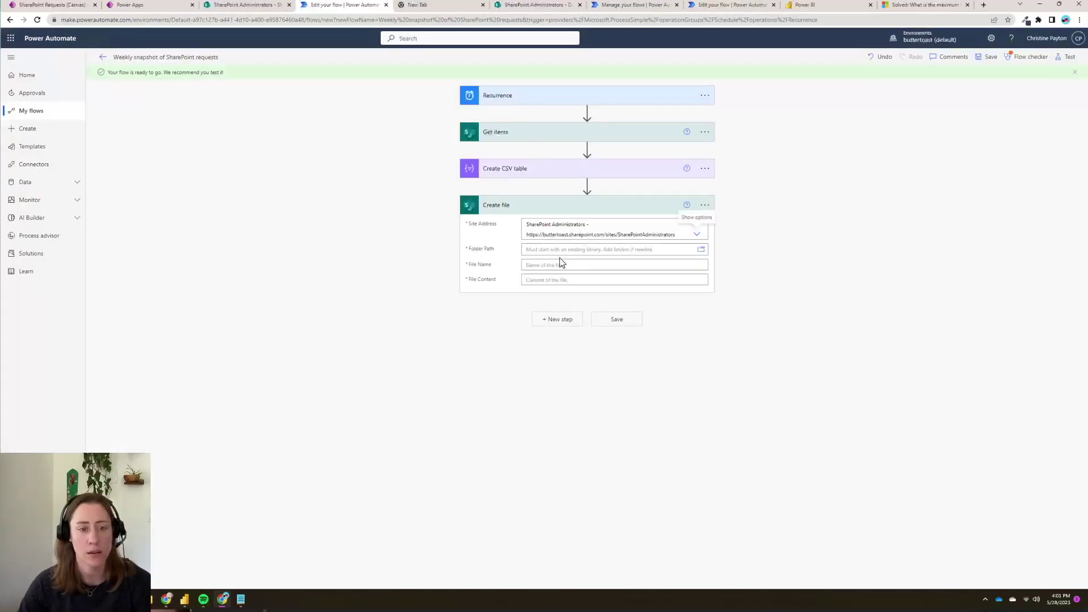
- Set the Create file Folder Path to /Shared Documents/Demo - SP CSV Snapshots
left_click(701, 250)
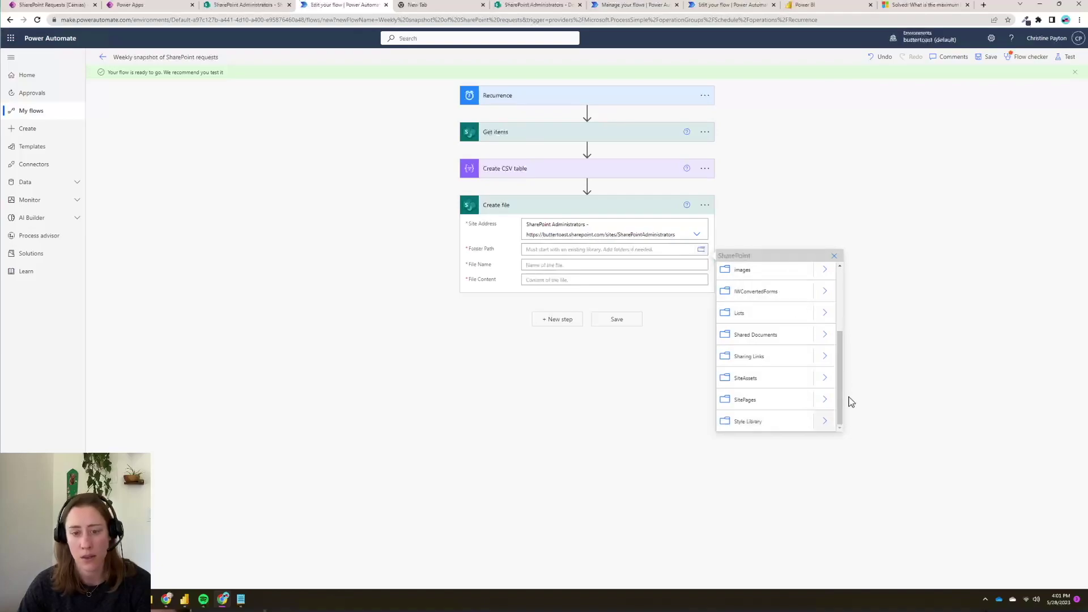
left_click(825, 335)
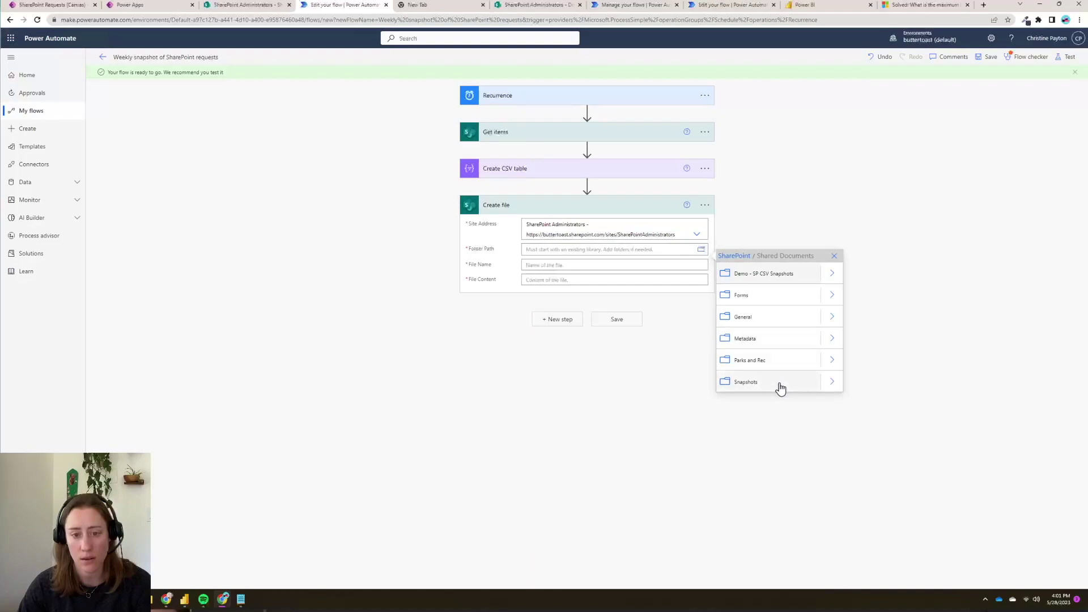
left_click(785, 274)
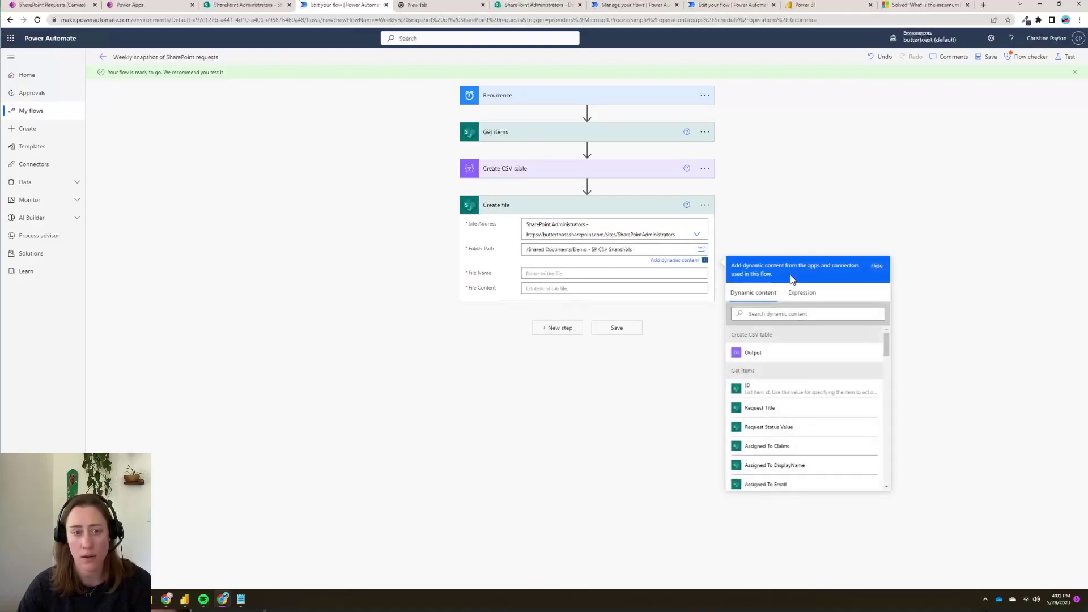
left_click(553, 273)
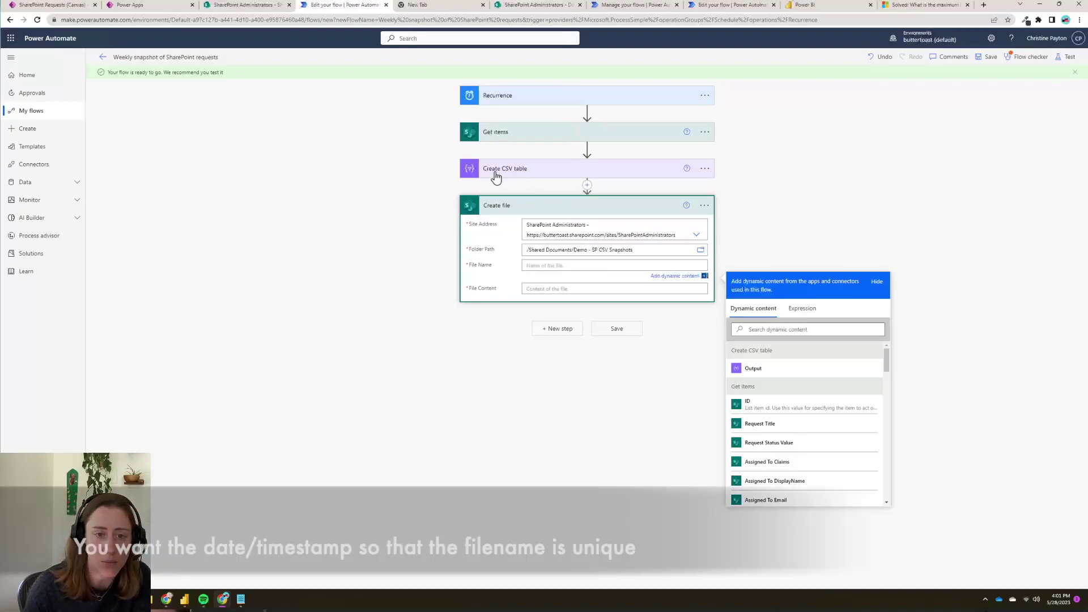
left_click(497, 176)
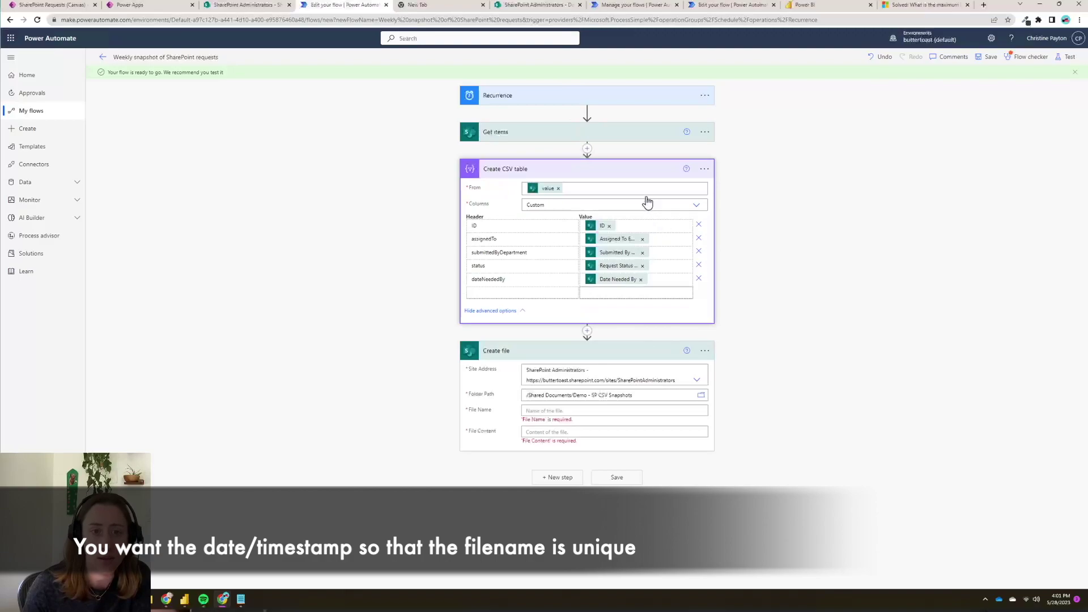
- Add a sixth CSV table column, snapShotDate, whose value is the utcNow() expression
left_click(509, 292)
type("sn")
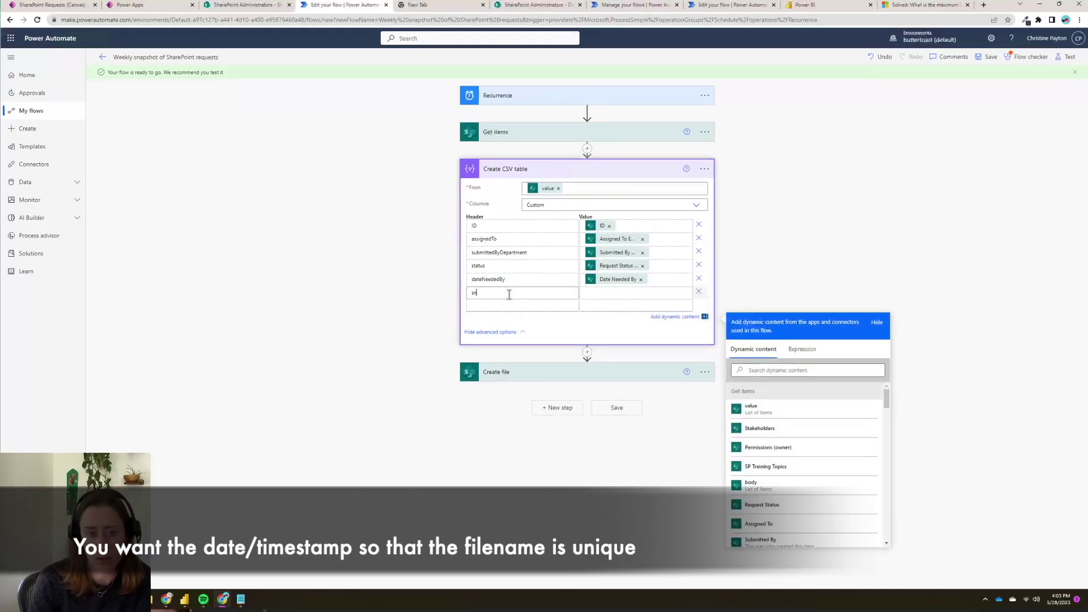
type("apShotDate")
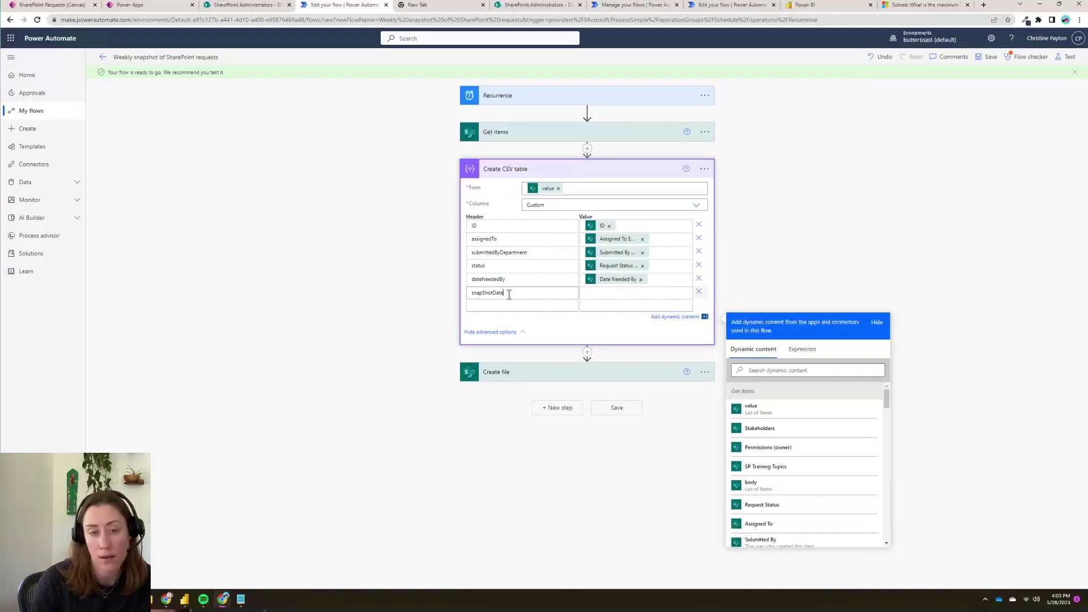
left_click(604, 293)
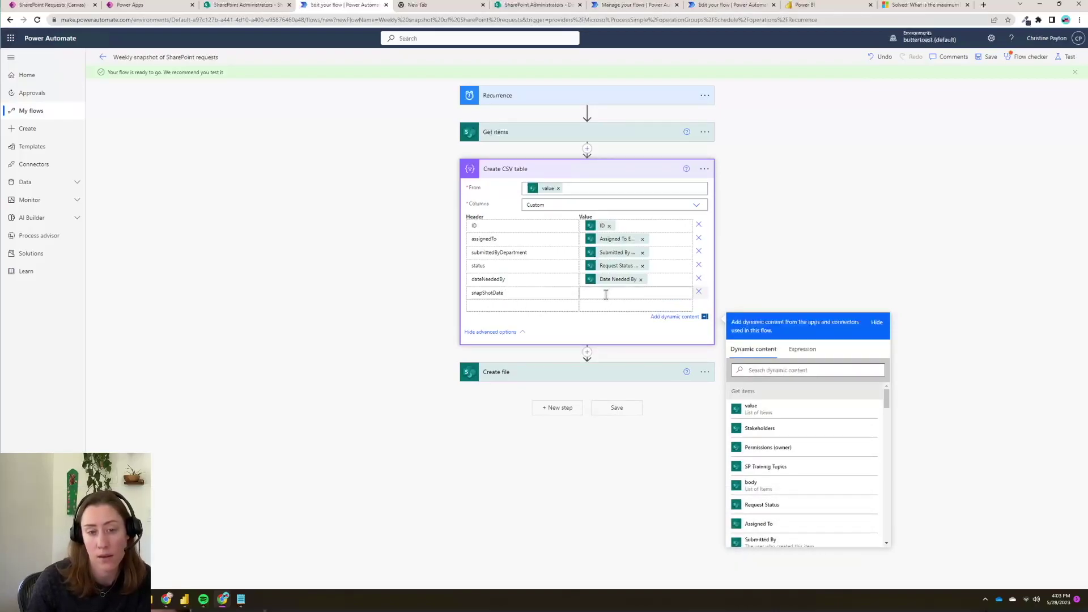
left_click(802, 350)
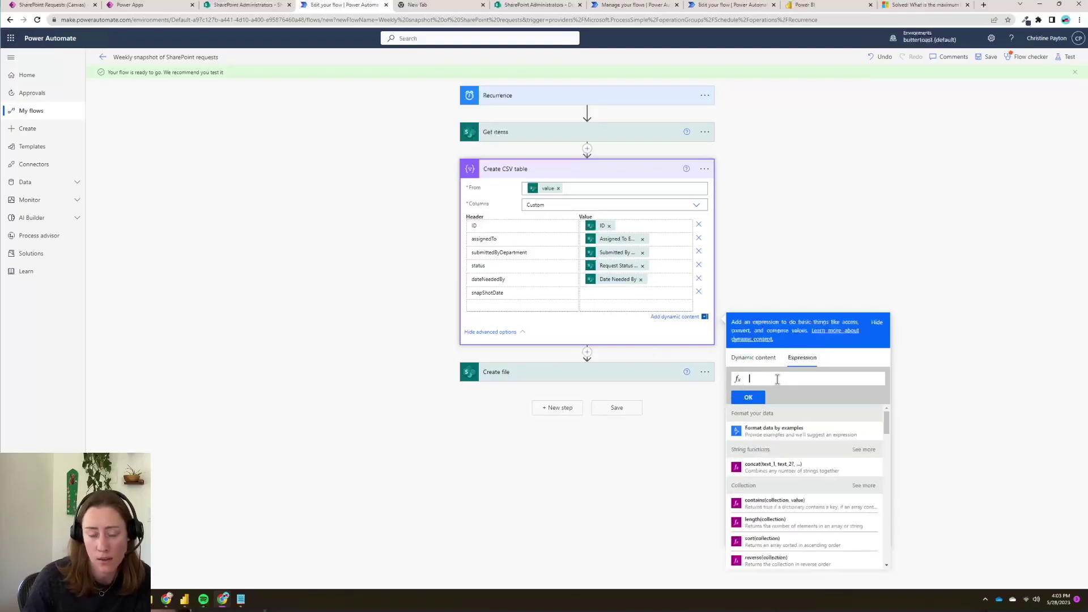
type("ut")
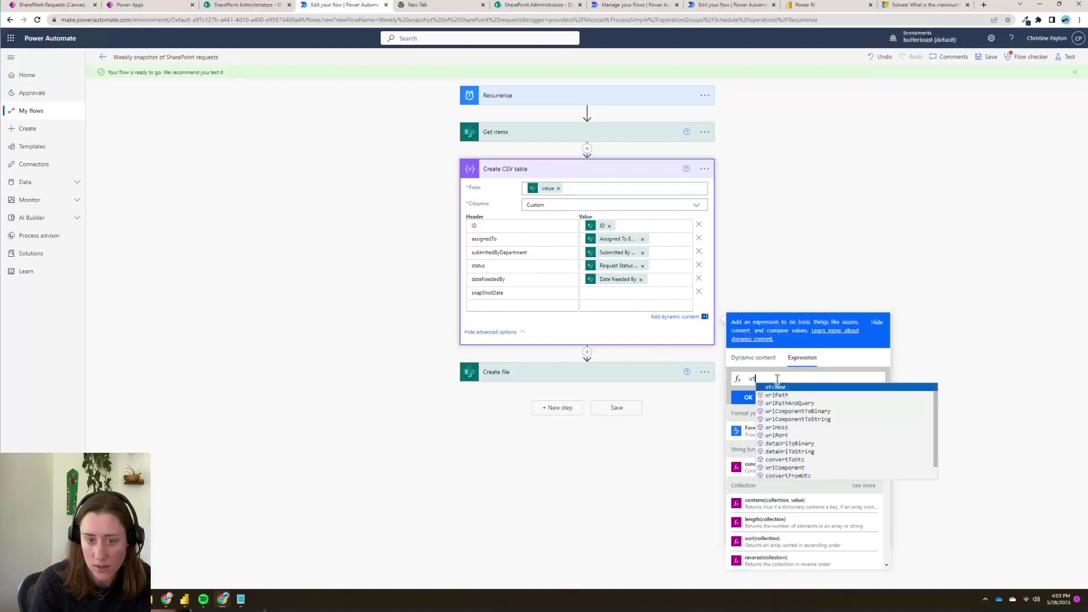
type("c")
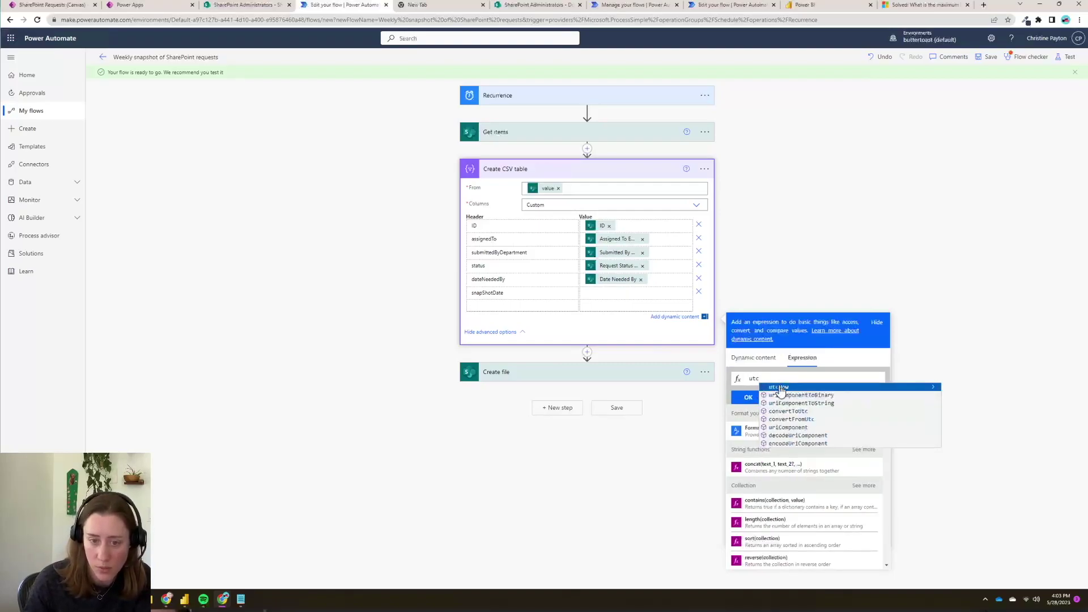
left_click(779, 387)
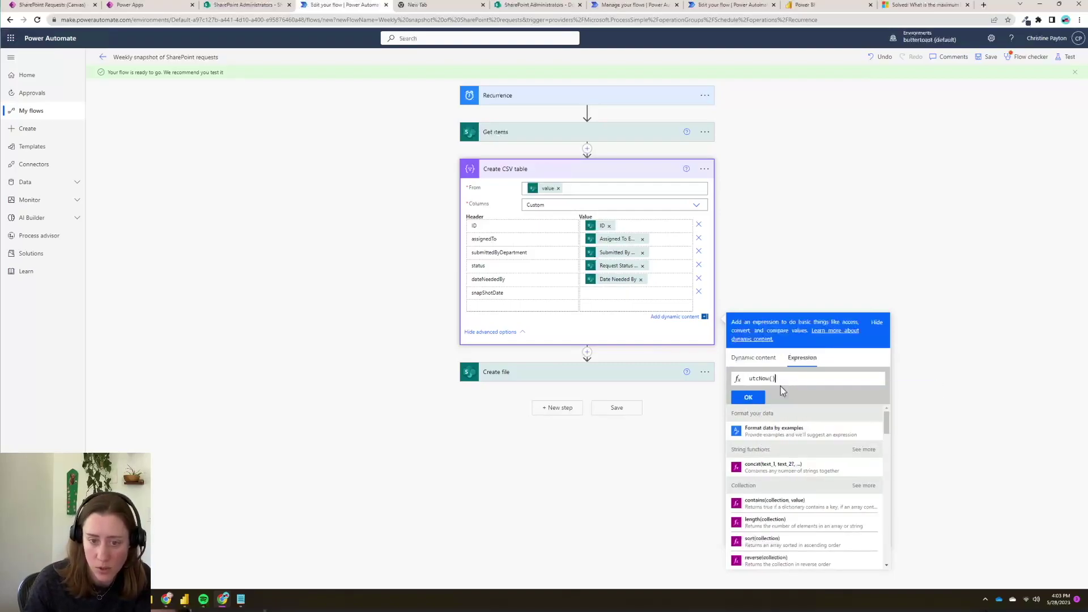
left_click(748, 398)
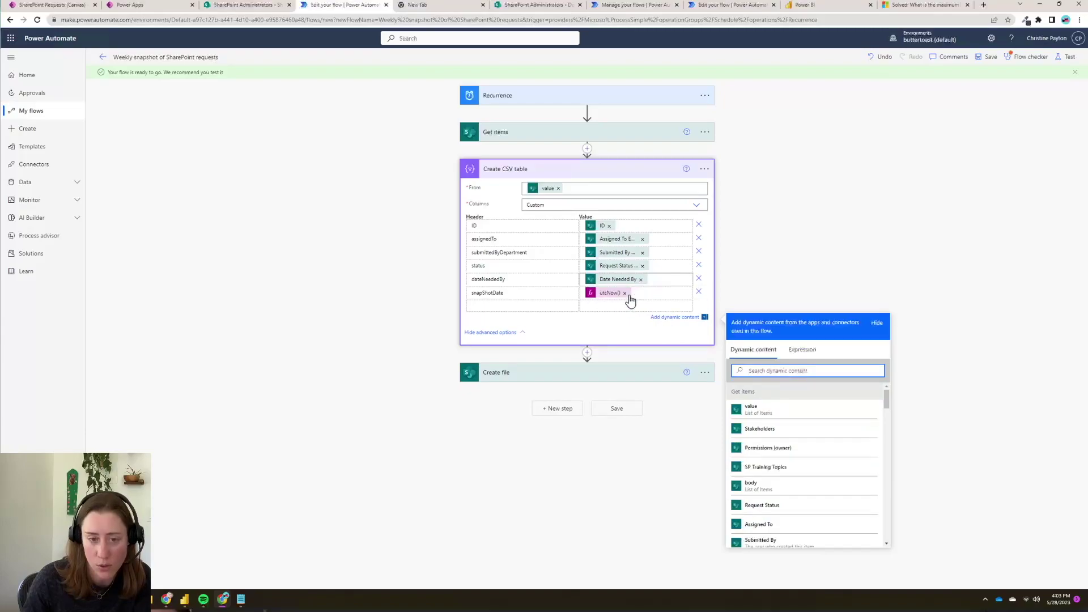
left_click(498, 382)
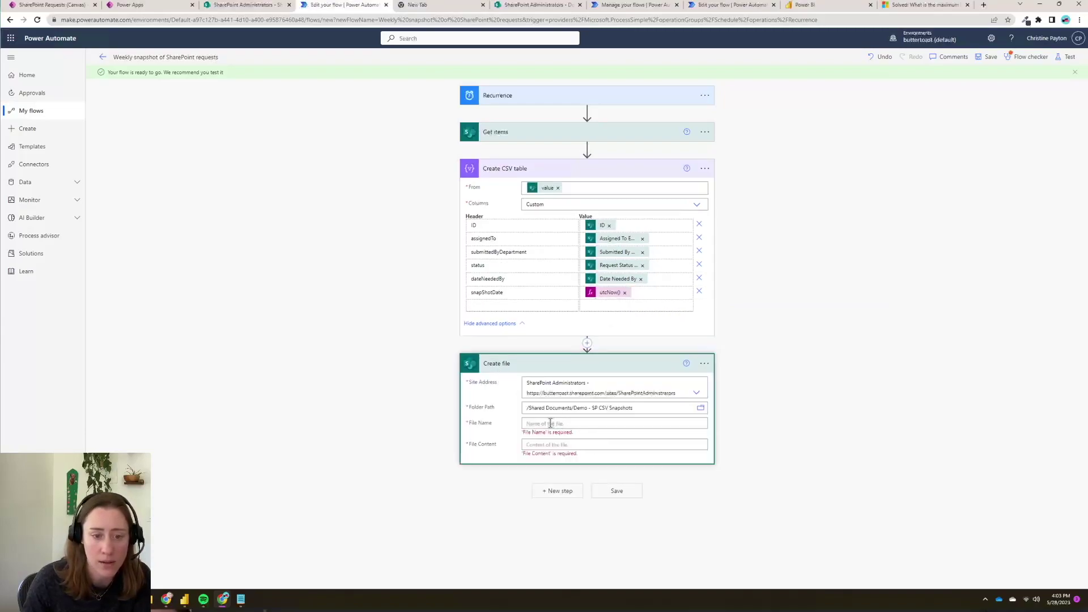
left_click(551, 424)
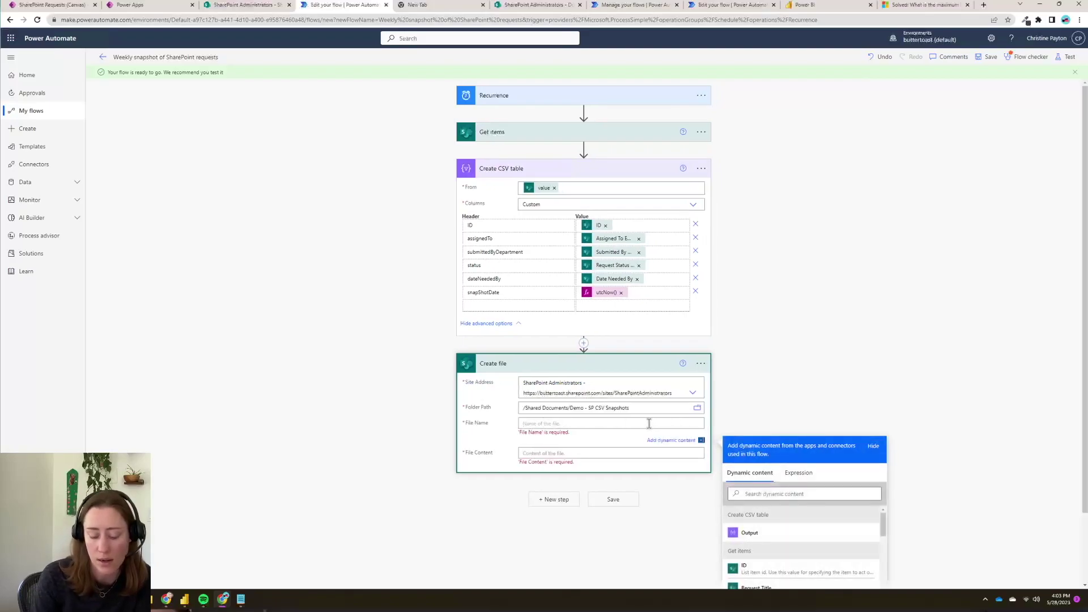
- Set the Create file File Name to the expression concat(utcNow(),'SPReq','.csv')
left_click(799, 474)
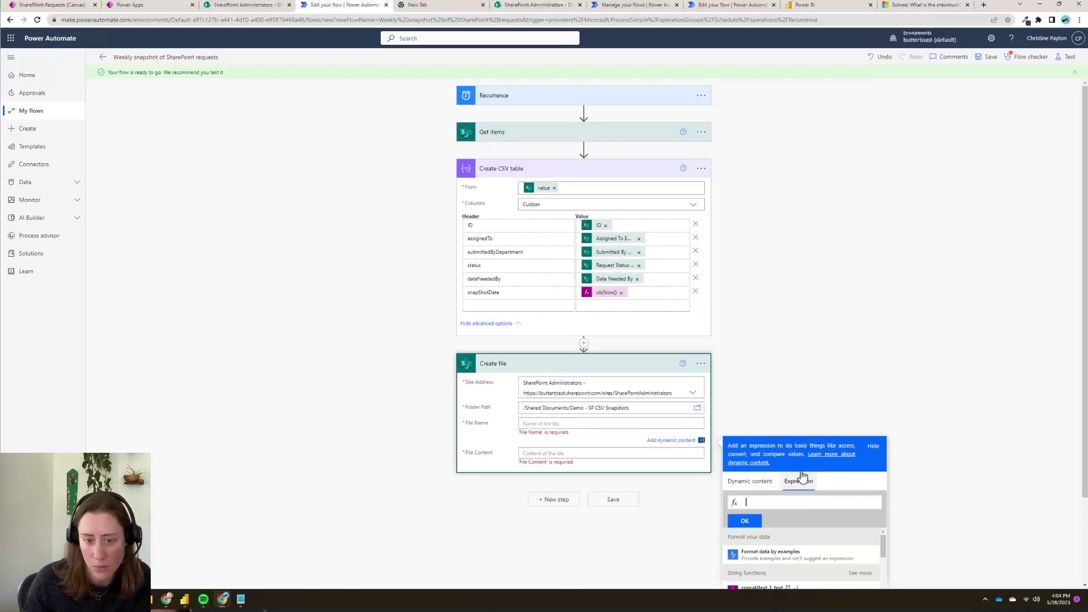
type("ut")
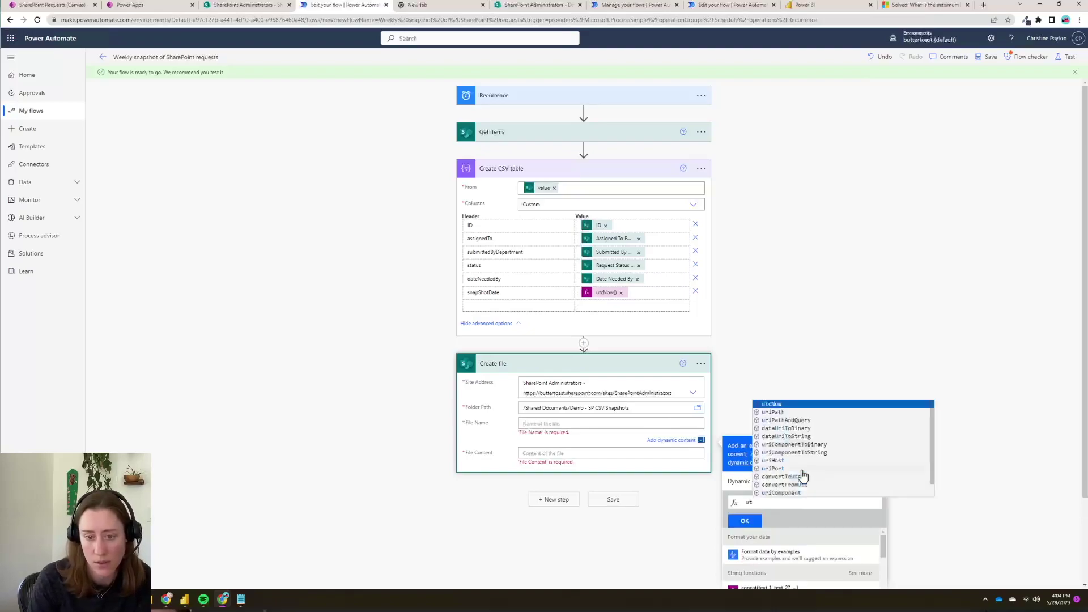
left_click(773, 404)
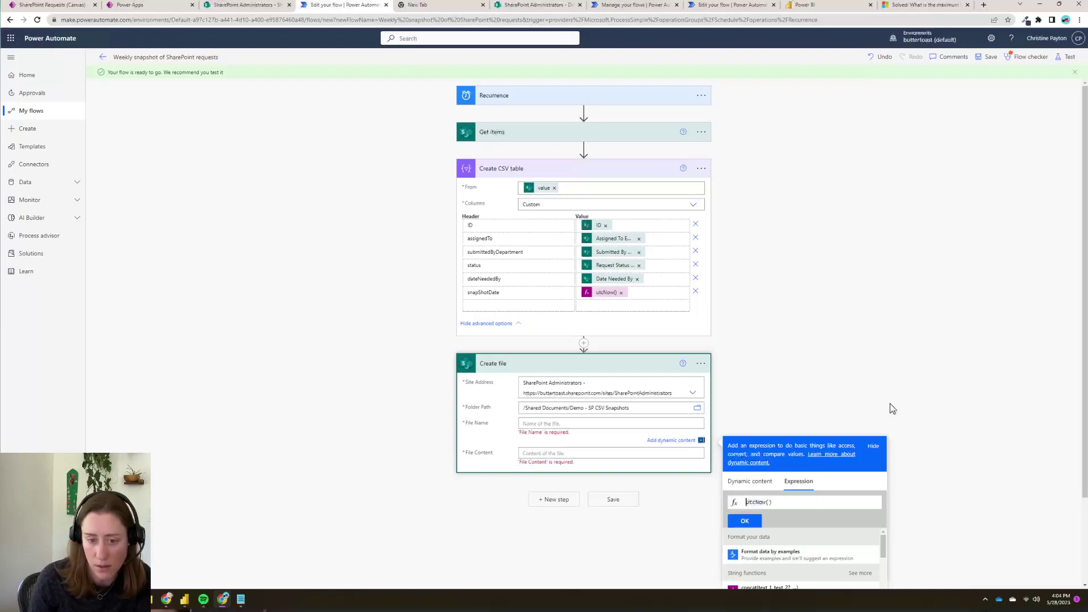
type("concat")
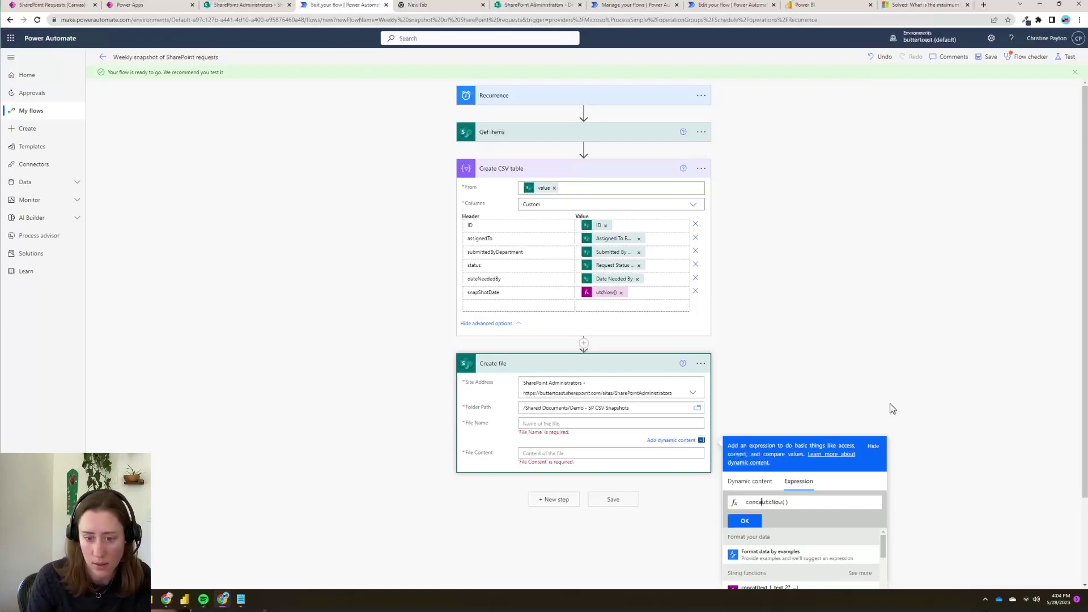
type("(")
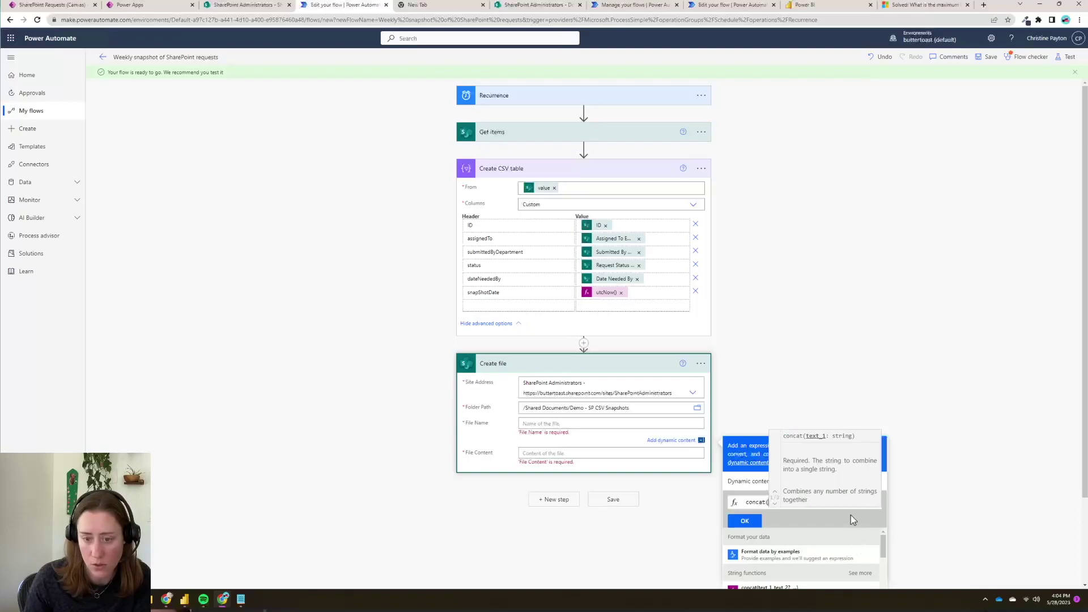
type("utcNow()")
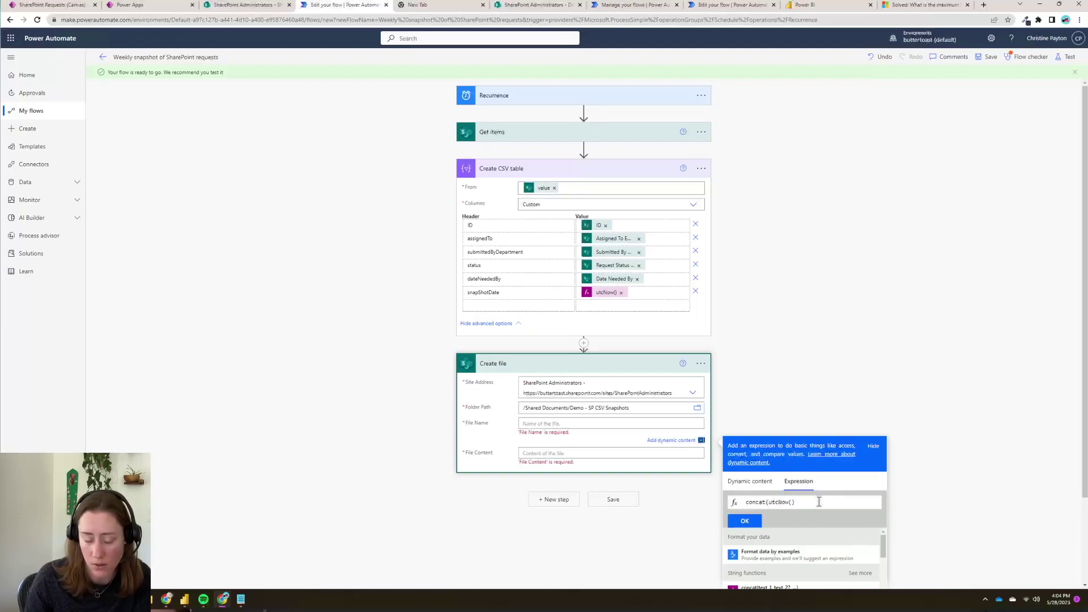
type(",")
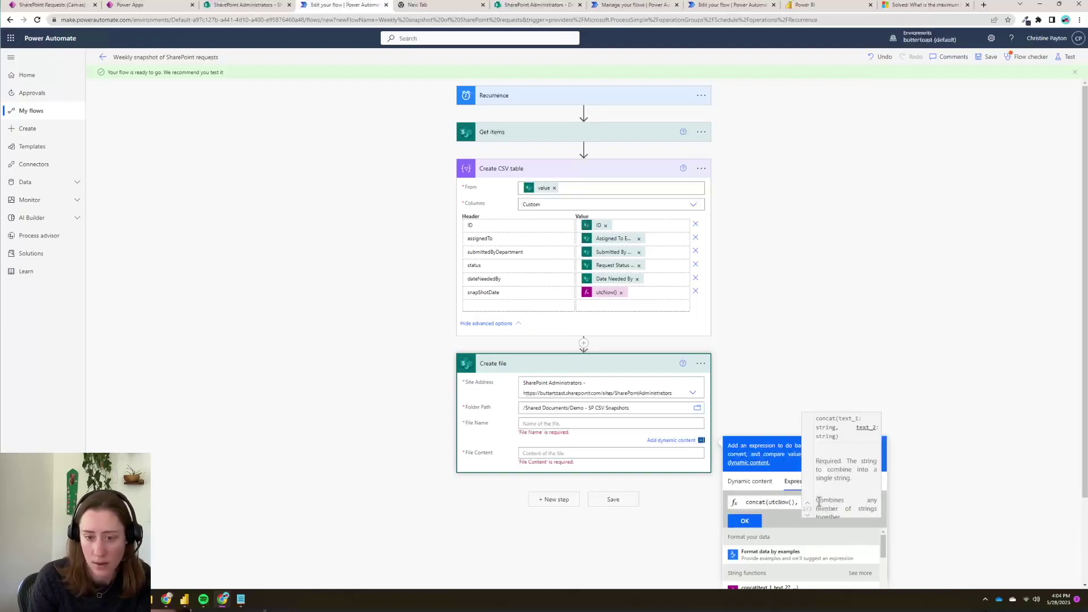
key("BackSpace")
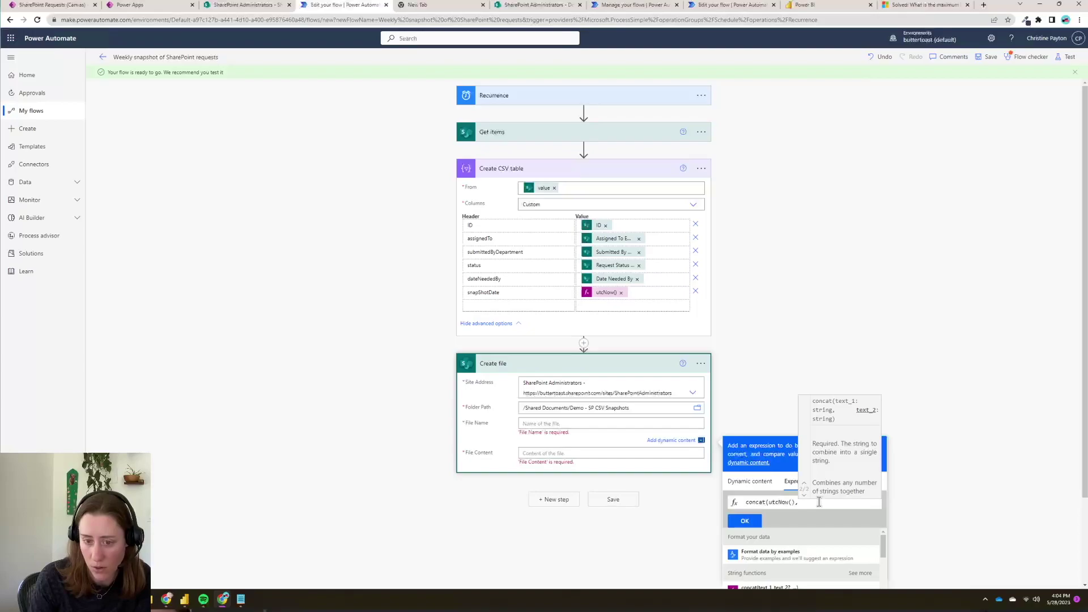
type("'")
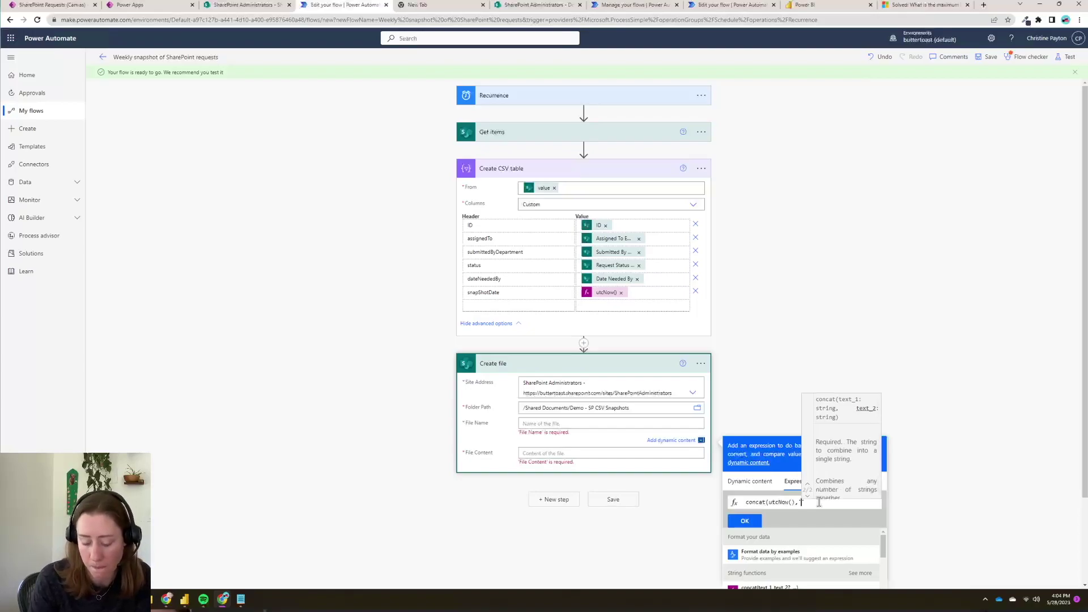
type("S")
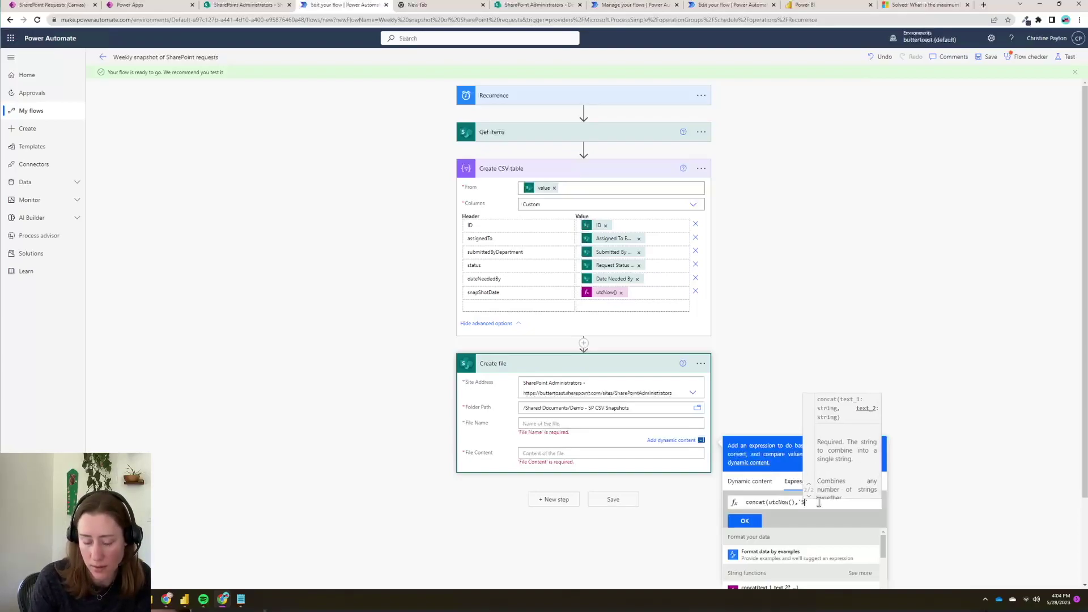
type("PReq")
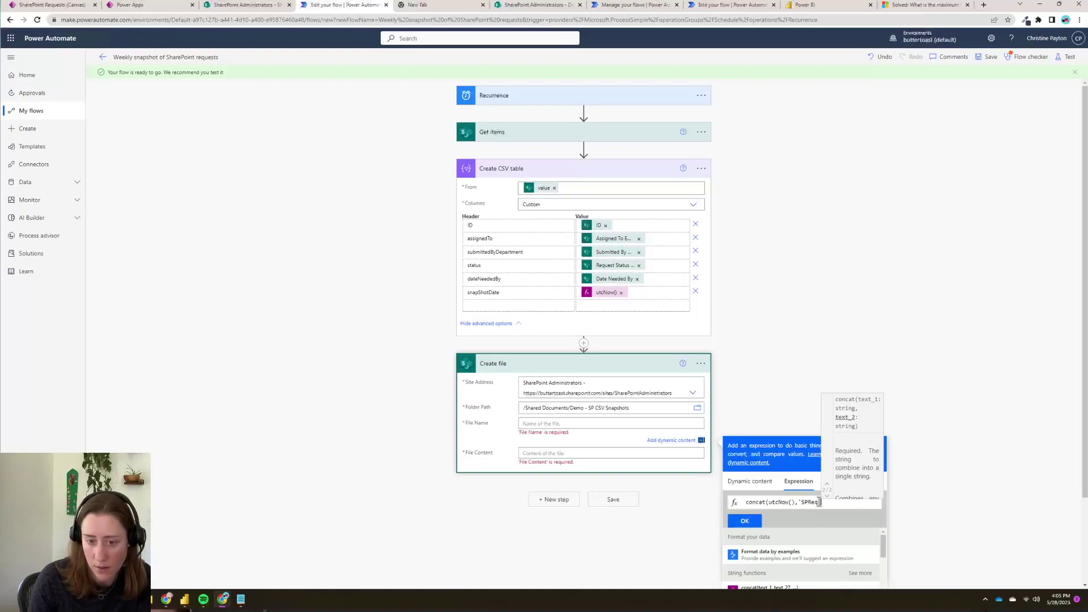
type("',")
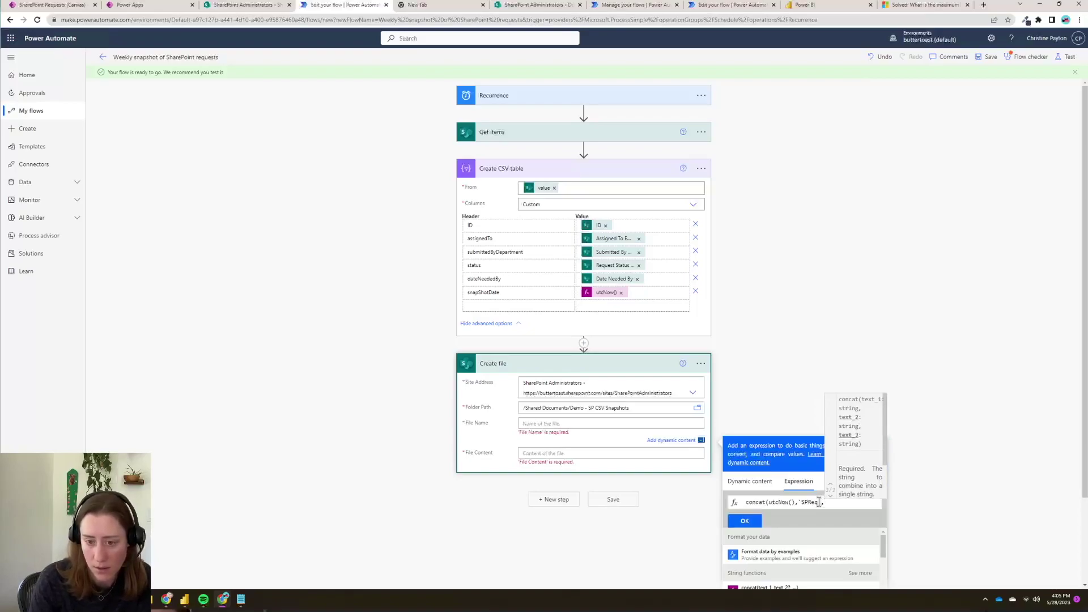
type("'")
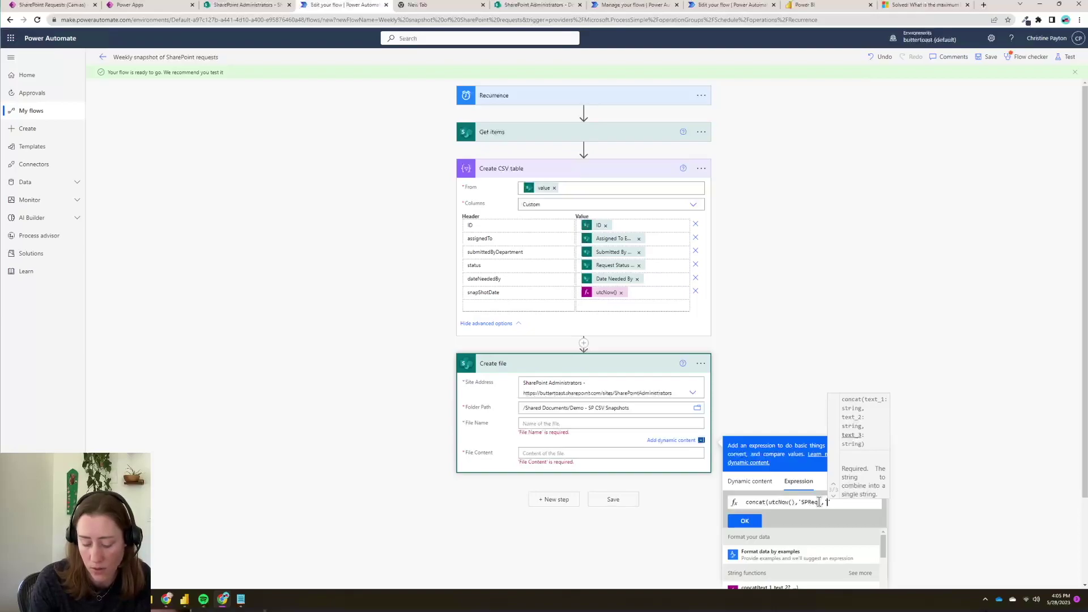
type(".csv'")
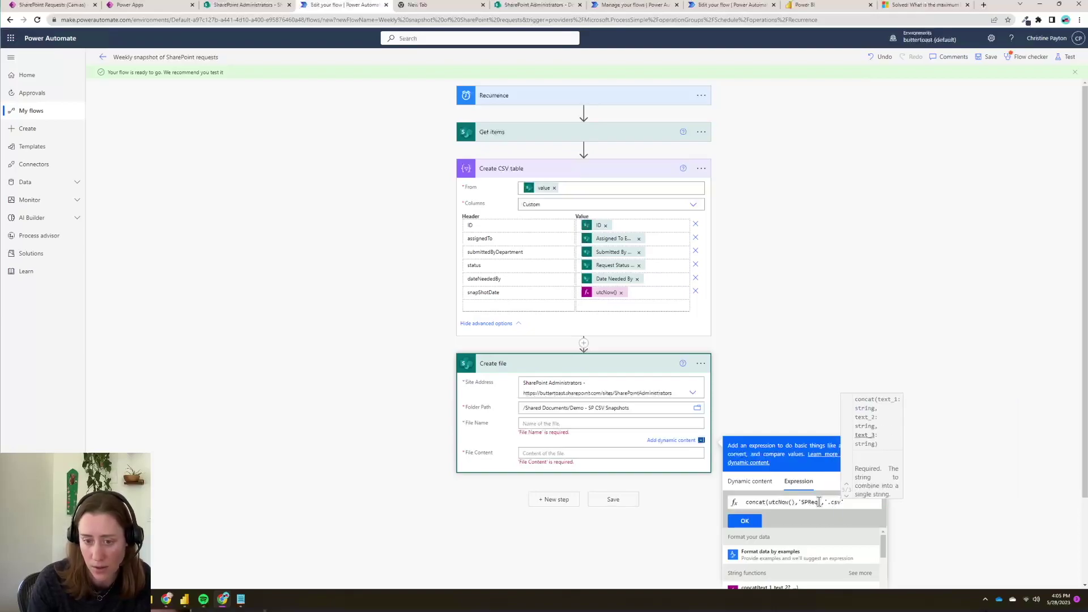
type("'")
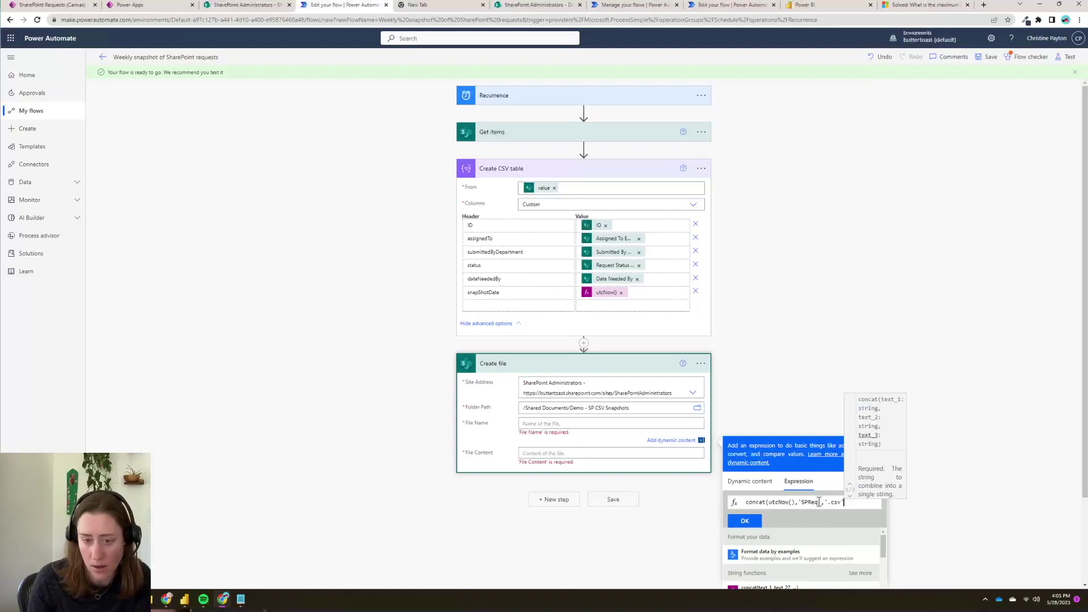
type(")")
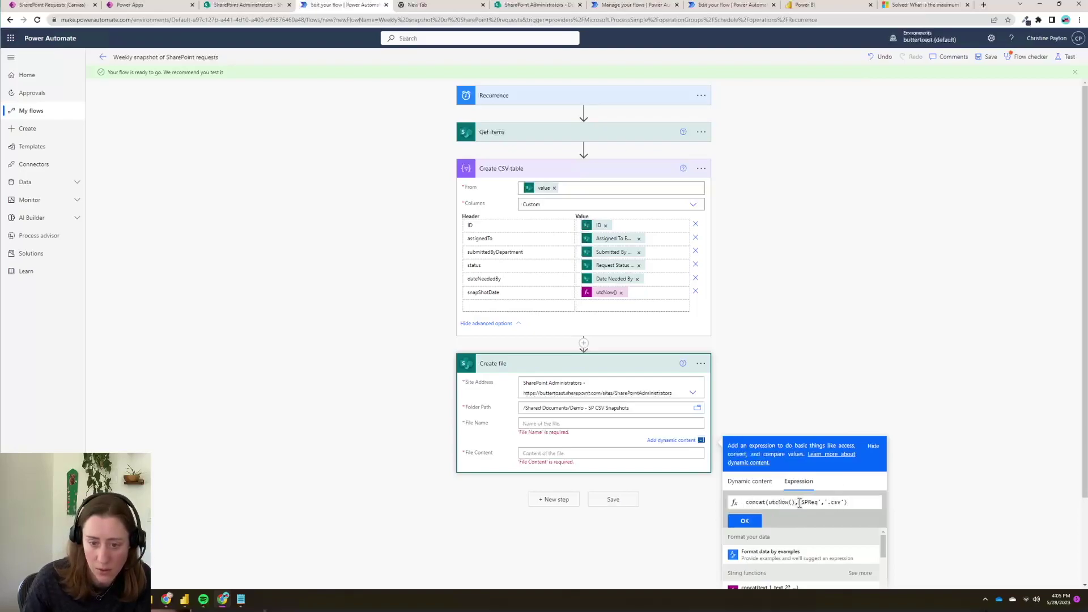
left_click_drag(799, 503, 825, 504)
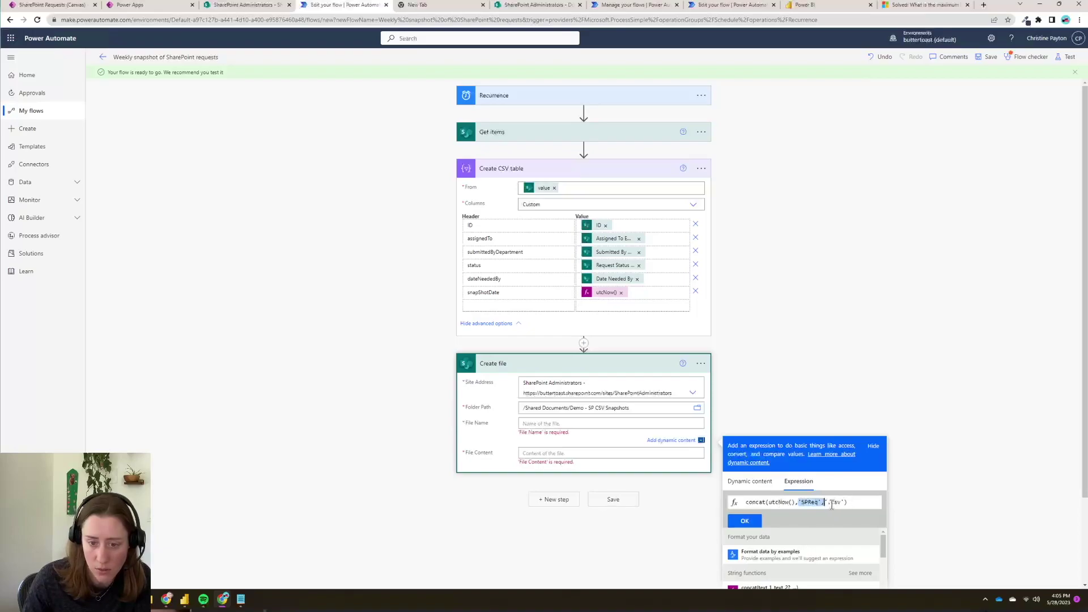
left_click(865, 504)
key("ctrl+a")
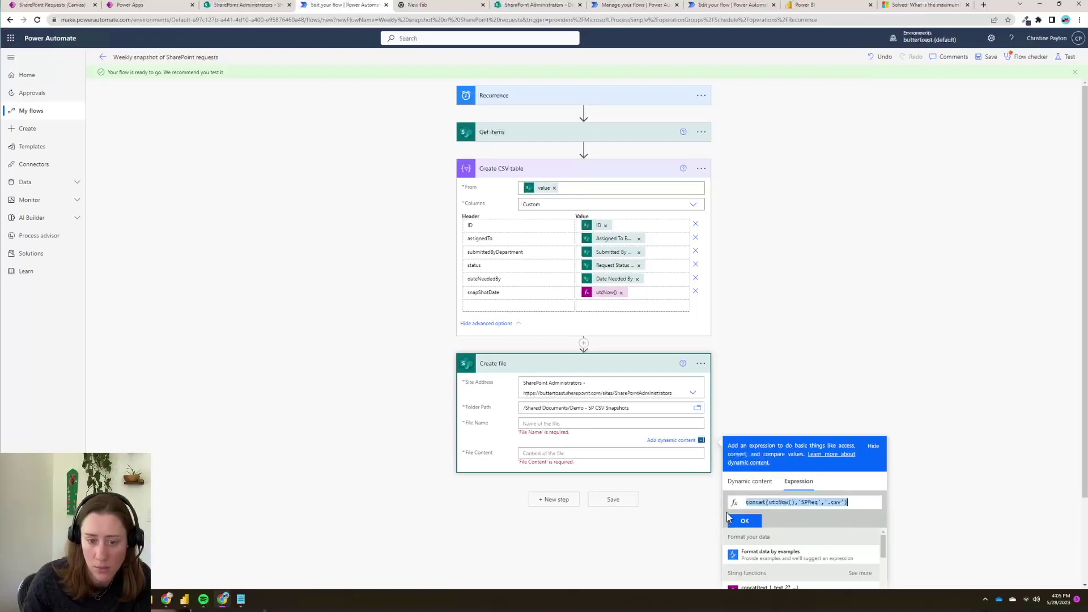
left_click(745, 520)
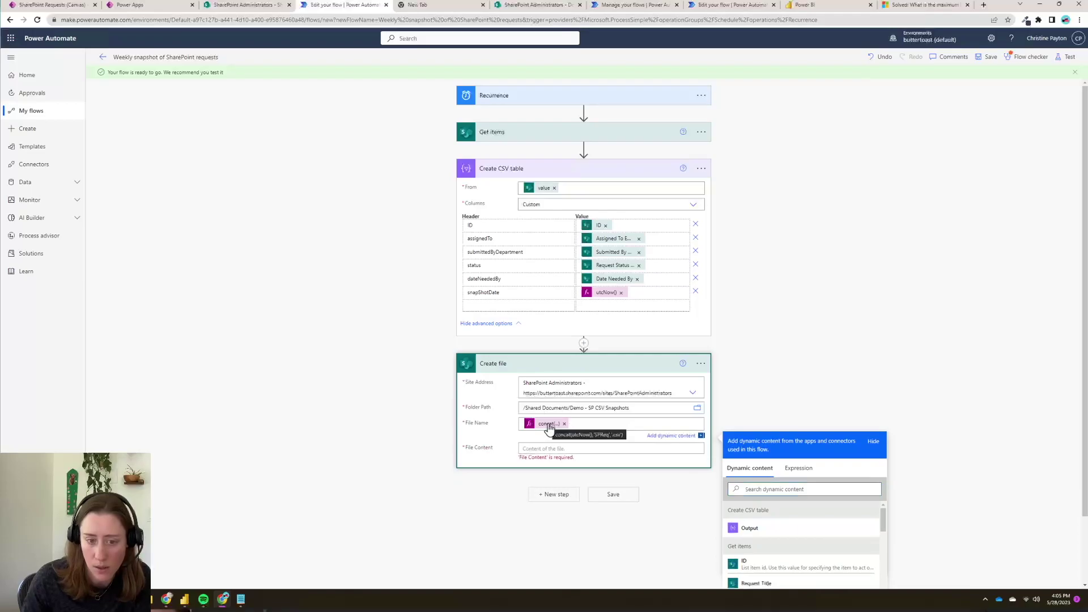
- Fill File Content with the Create CSV table Output and save the flow
left_click(624, 450)
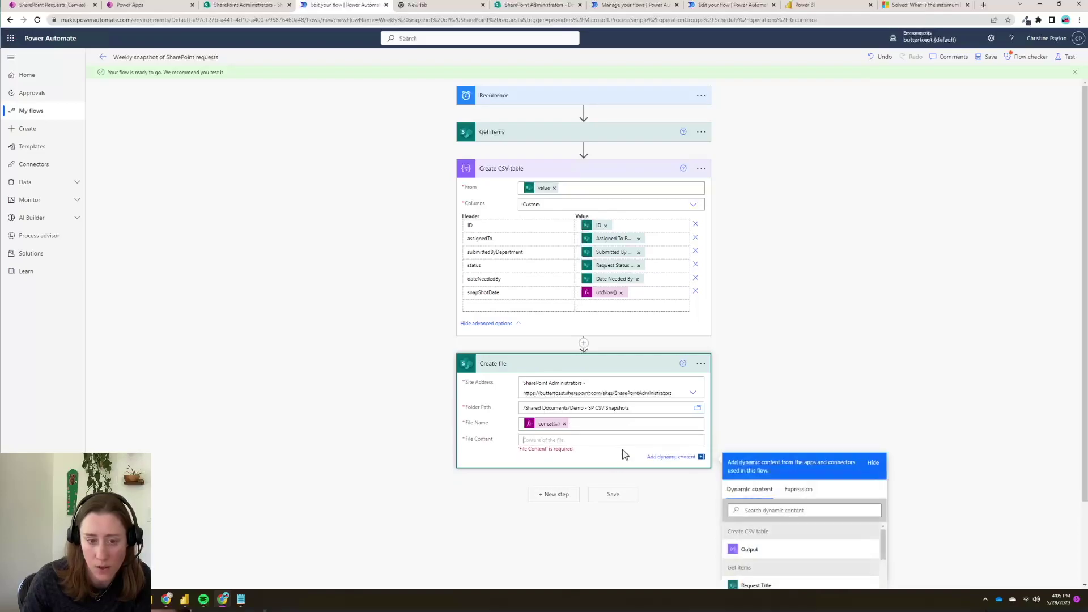
scroll(934, 433, "down", 2)
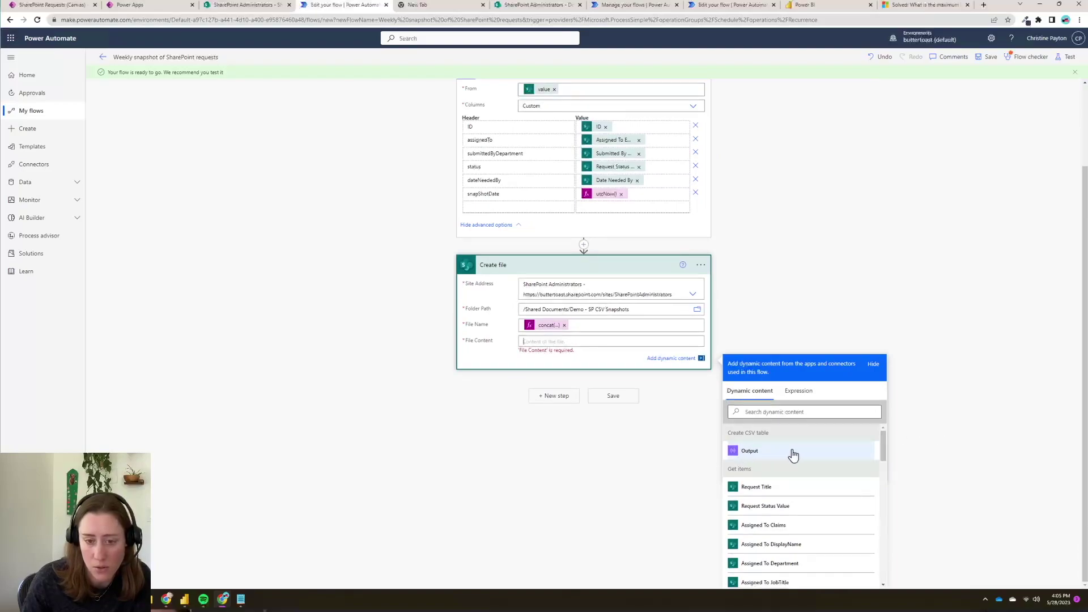
left_click(756, 455)
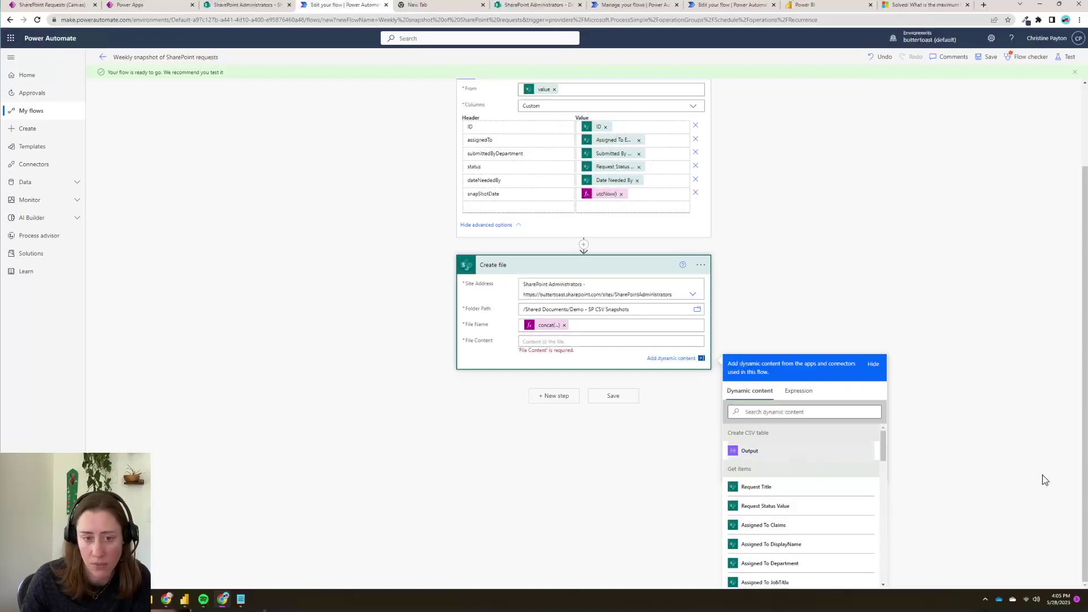
left_click(897, 265)
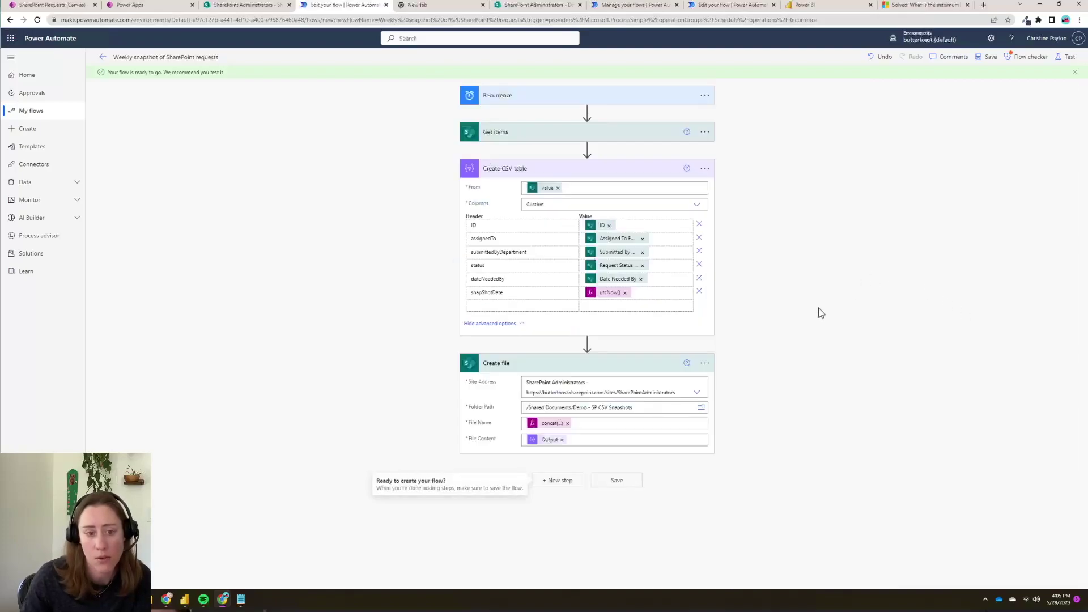
left_click(617, 481)
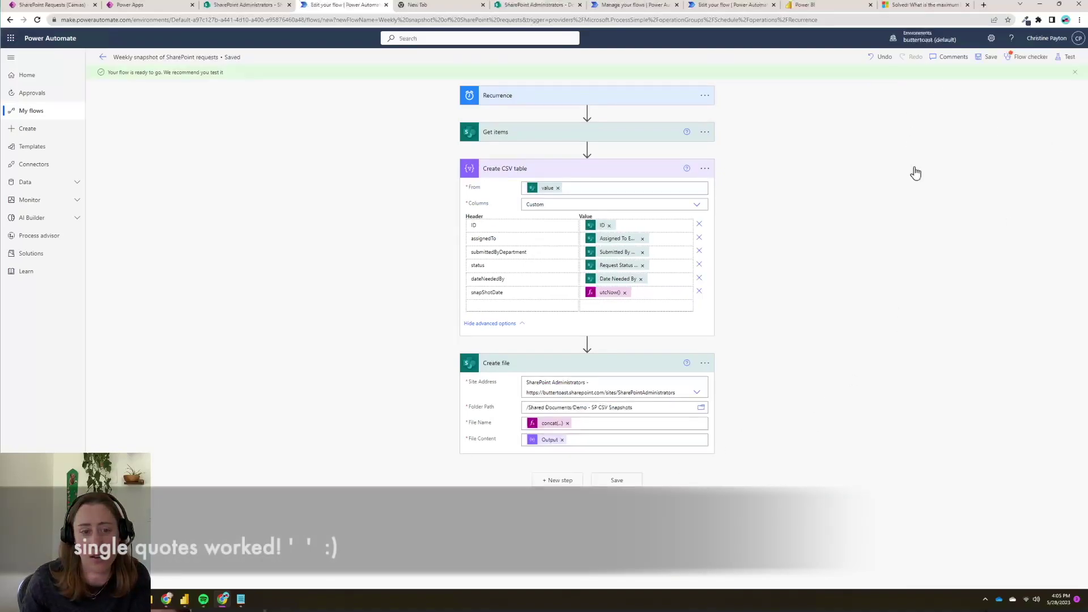
left_click(1075, 62)
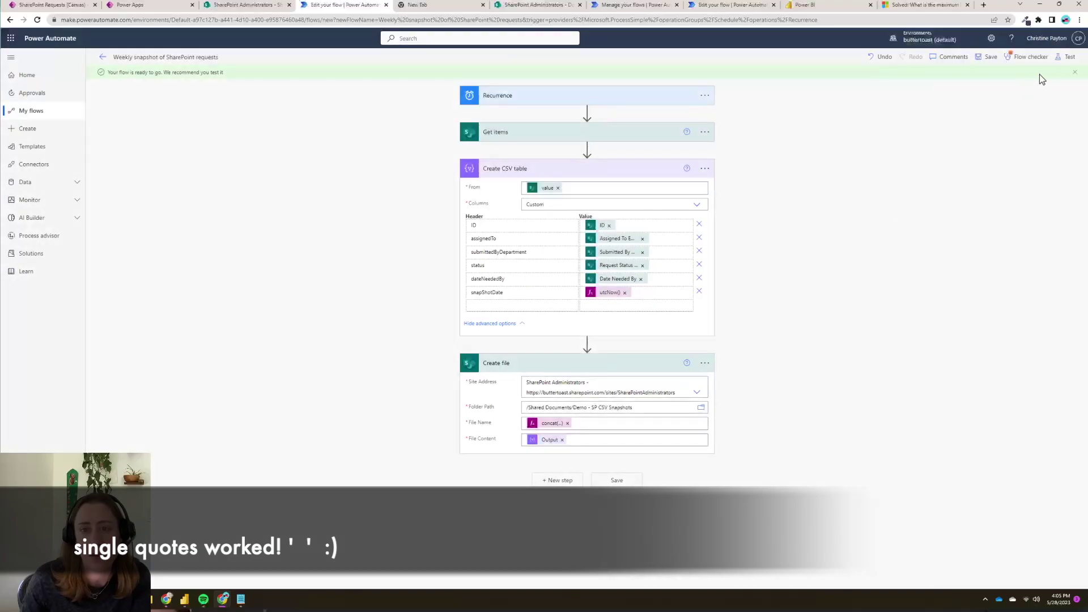
- Run a manual test of the flow
left_click(1063, 59)
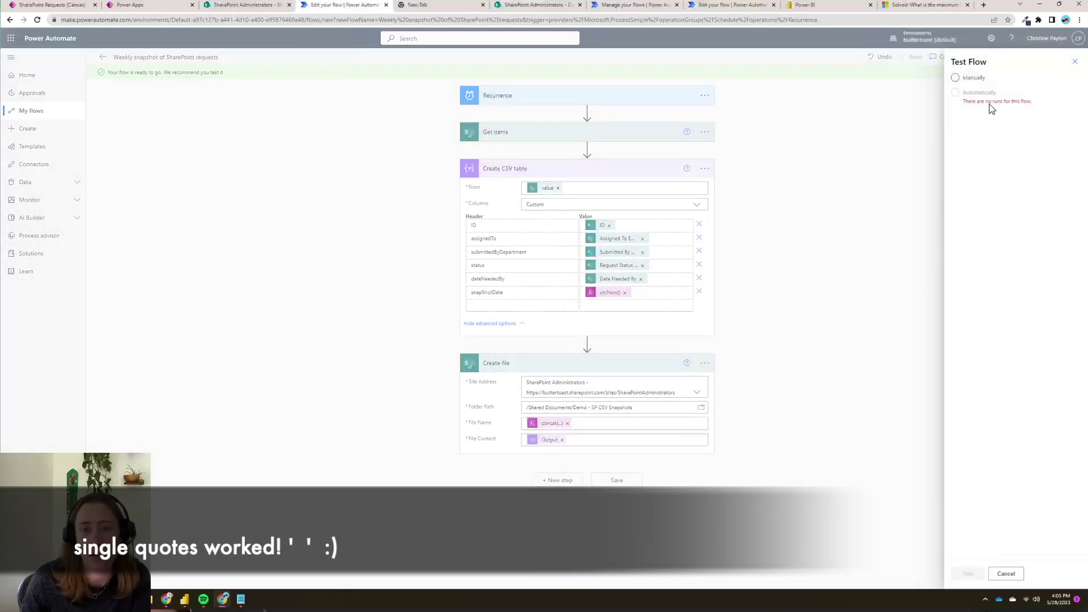
left_click(973, 80)
left_click(970, 574)
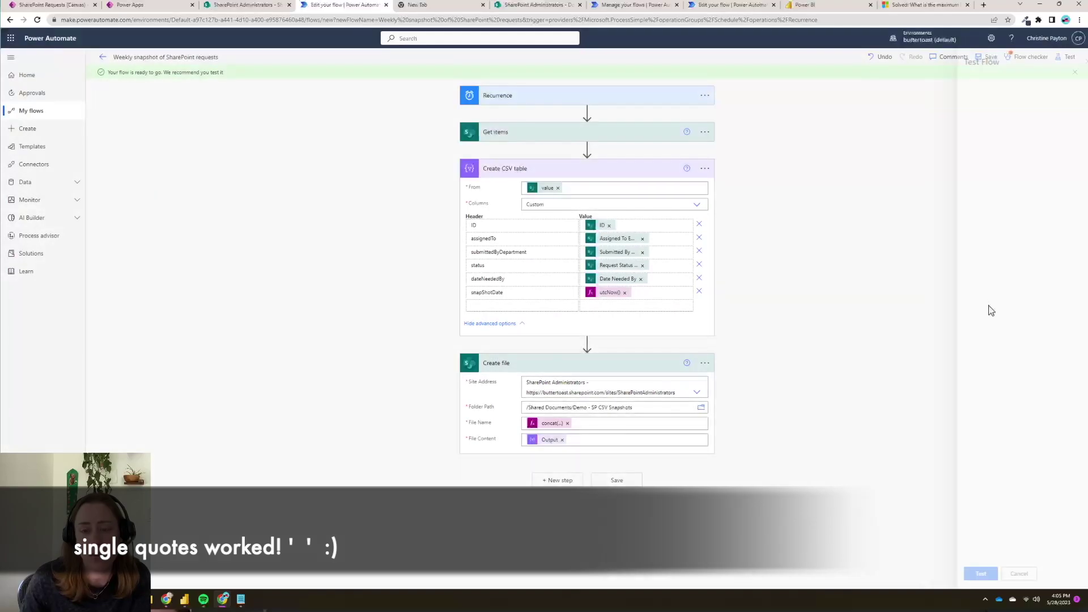
left_click(972, 574)
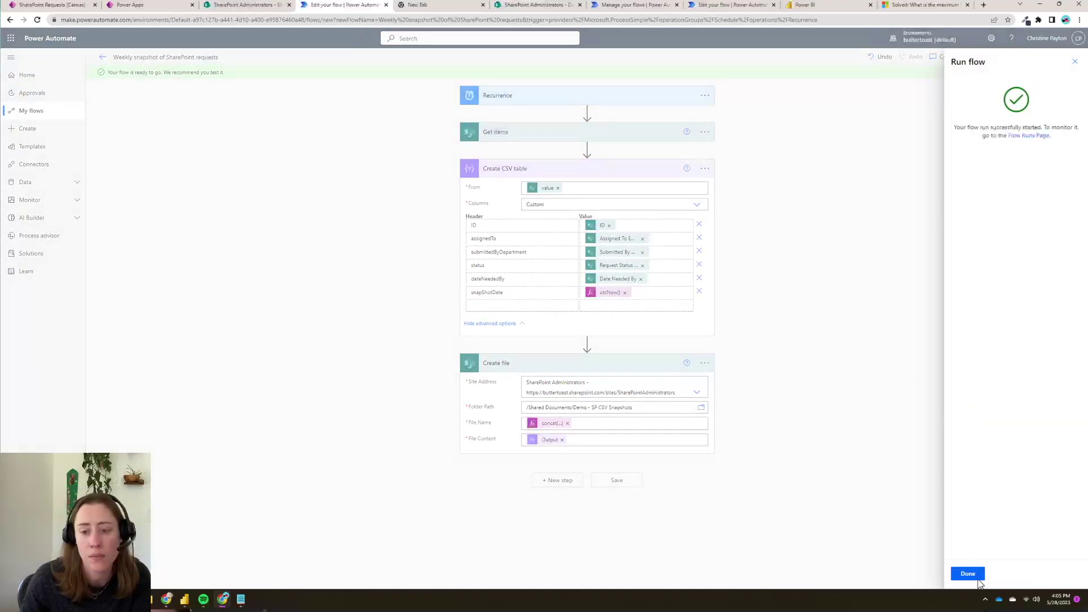
left_click(968, 574)
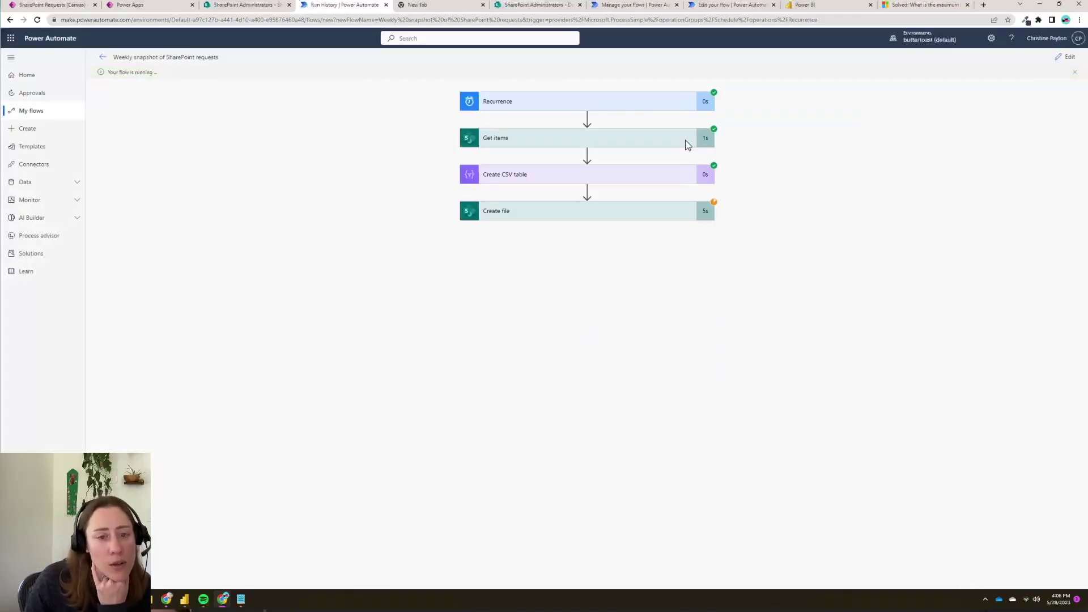
- Check the generated file name 2023-05-28T23:05:59.7348140ZSPReq.csv, then switch to SharePoint
left_click(630, 216)
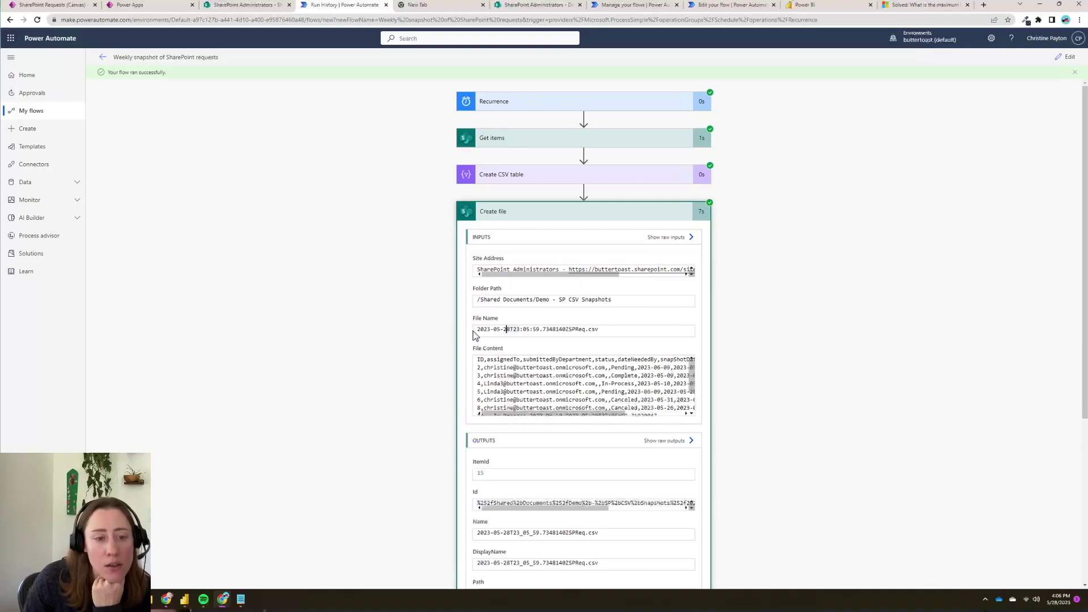
left_click_drag(478, 330, 609, 331)
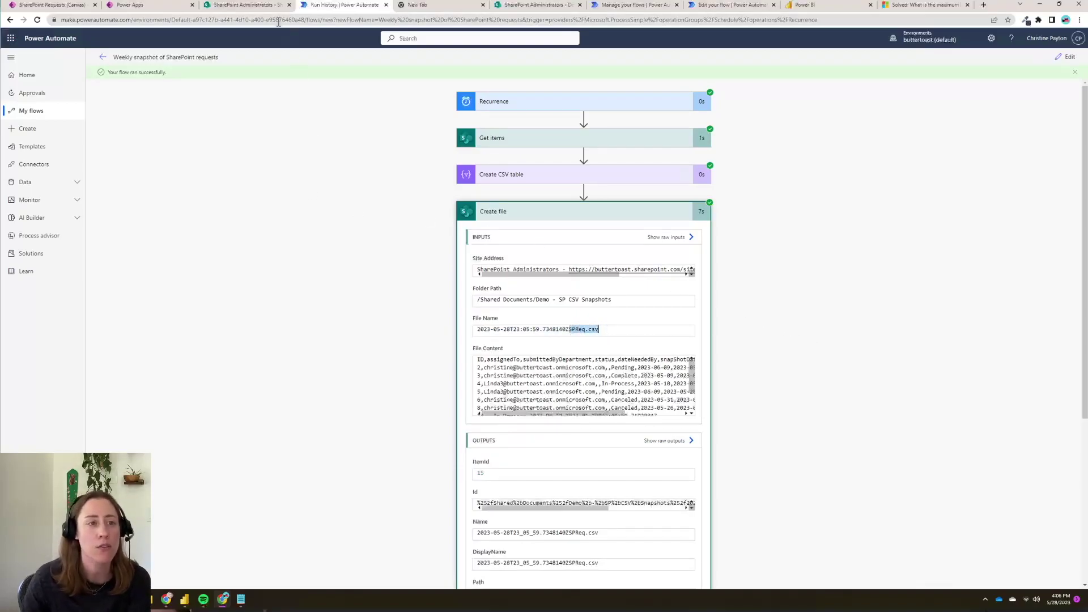
left_click(256, 7)
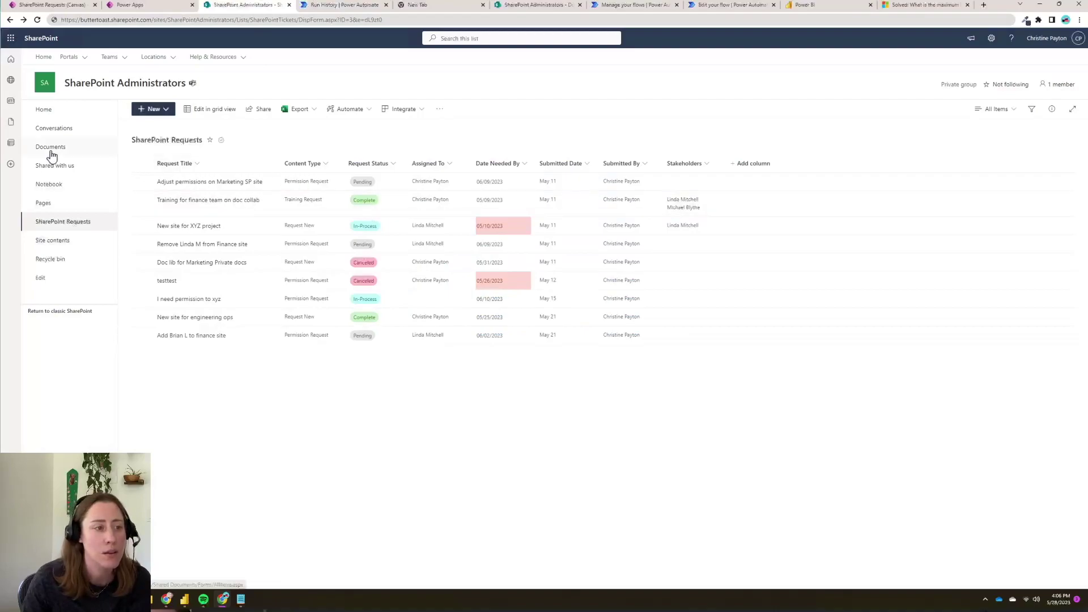
- Open the snapshot CSV in Demo - SP CSV Snapshots and confirm its nine rows, six columns
left_click(84, 149)
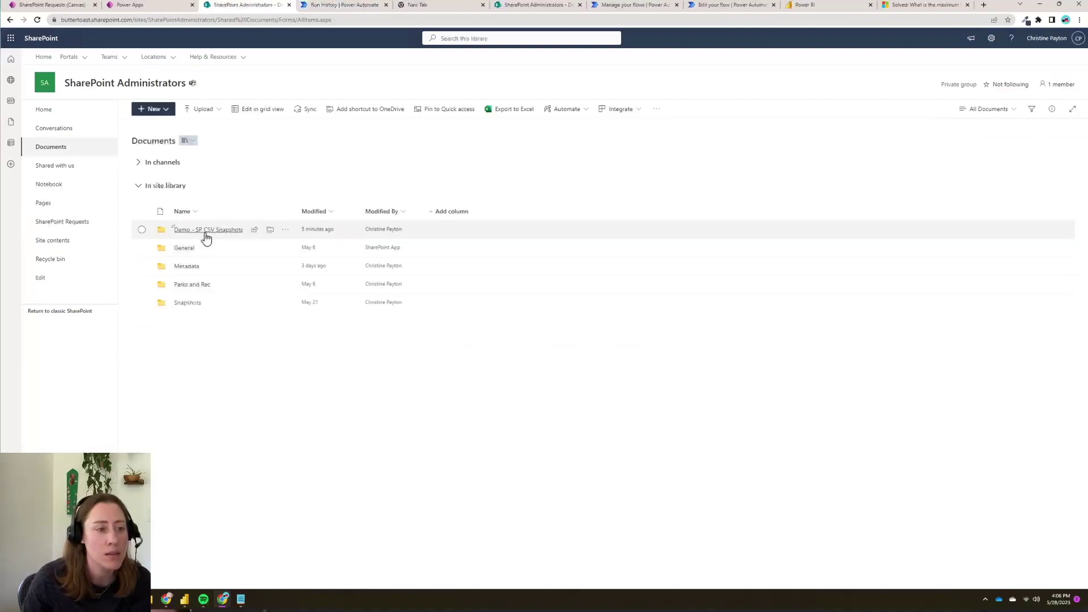
left_click(206, 229)
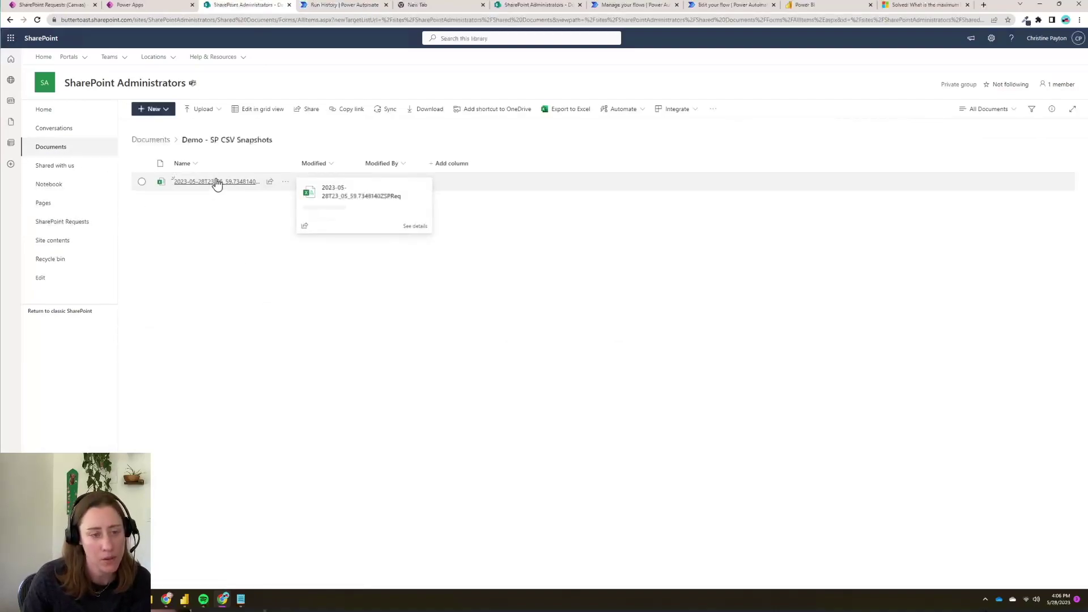
left_click(213, 182)
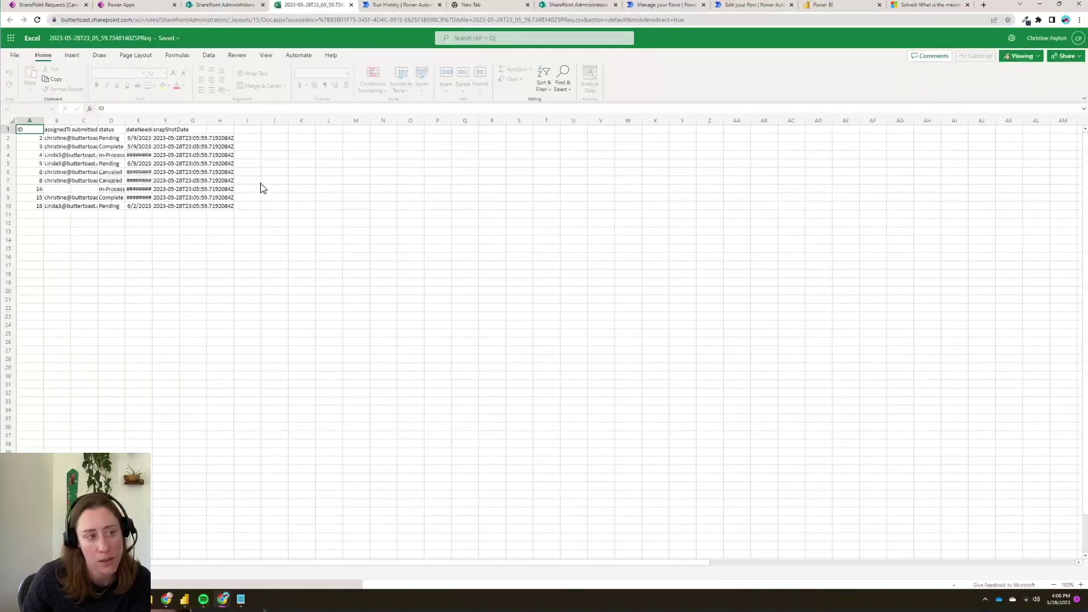
left_click_drag(69, 122, 117, 123)
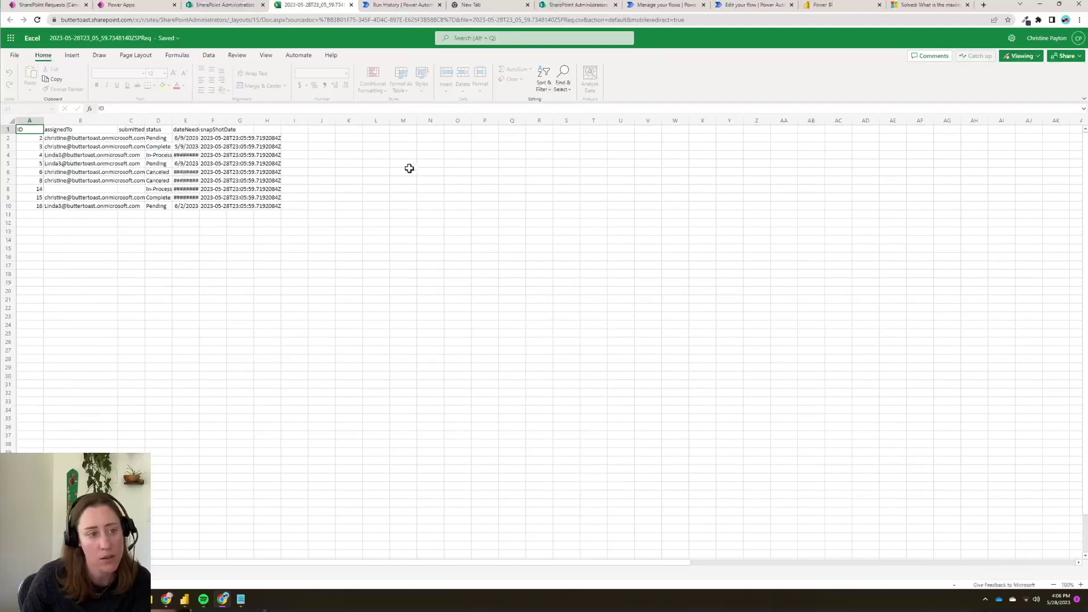
left_click(130, 189)
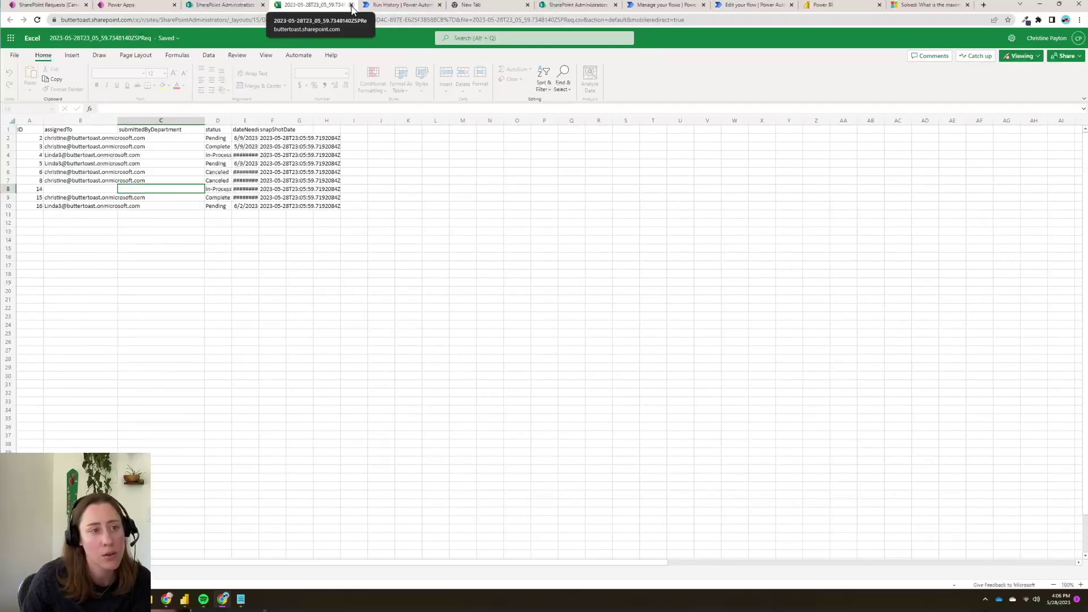
left_click(351, 5)
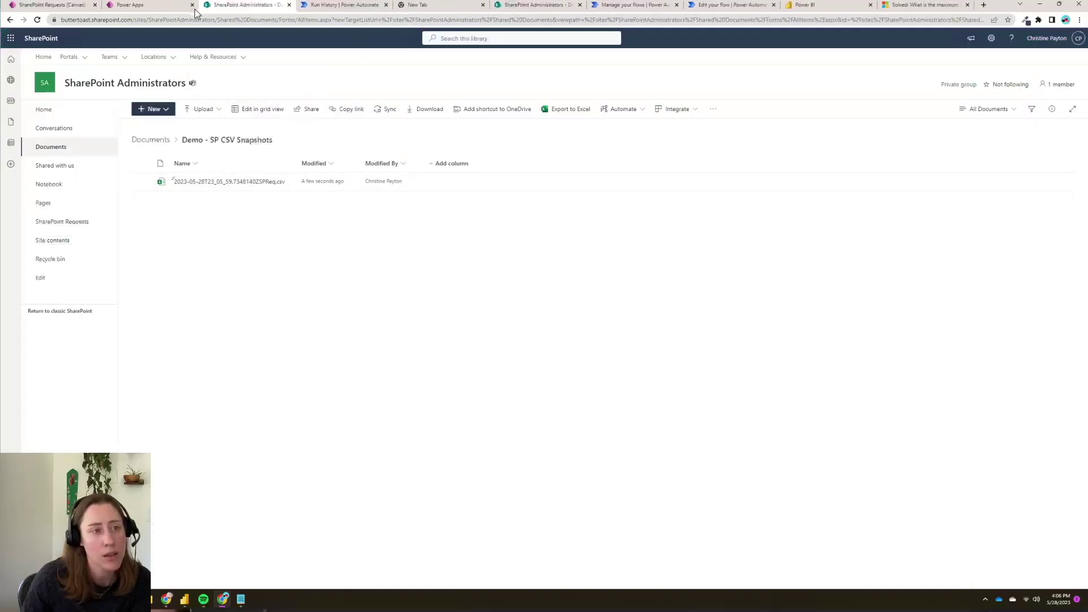
left_click(325, 5)
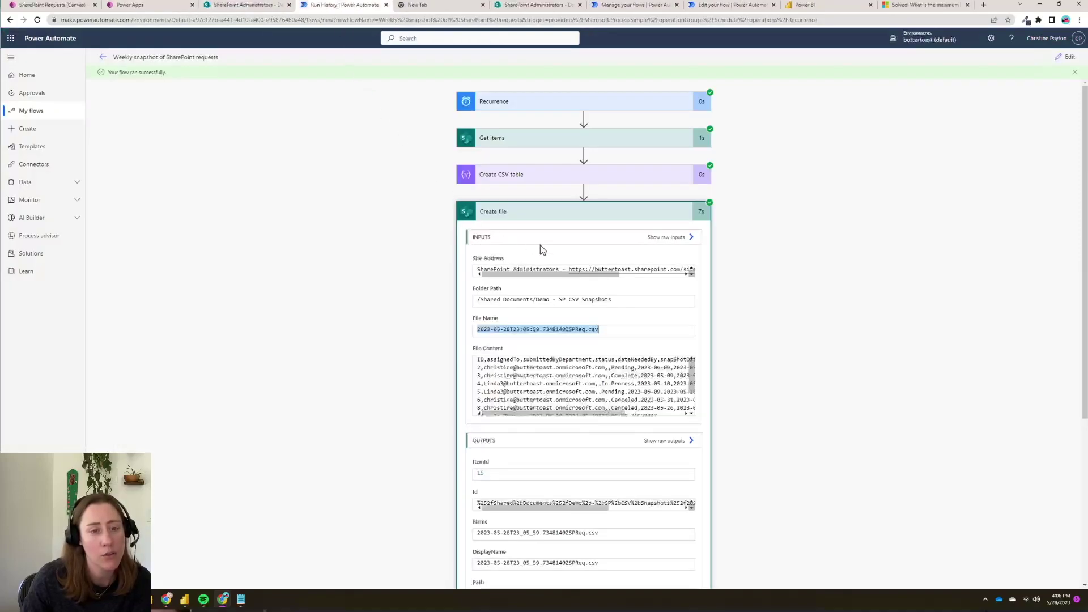
- Change the File Name expression to concat(utcNow(),'-','SPReq','.csv') and save the flow
left_click(1060, 64)
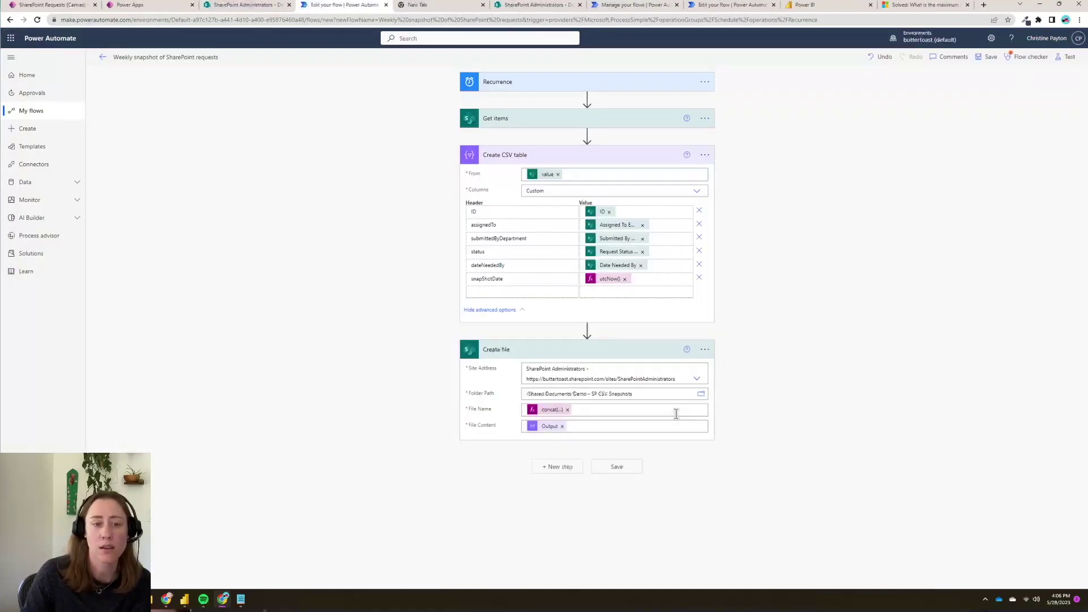
left_click(548, 410)
left_click(803, 486)
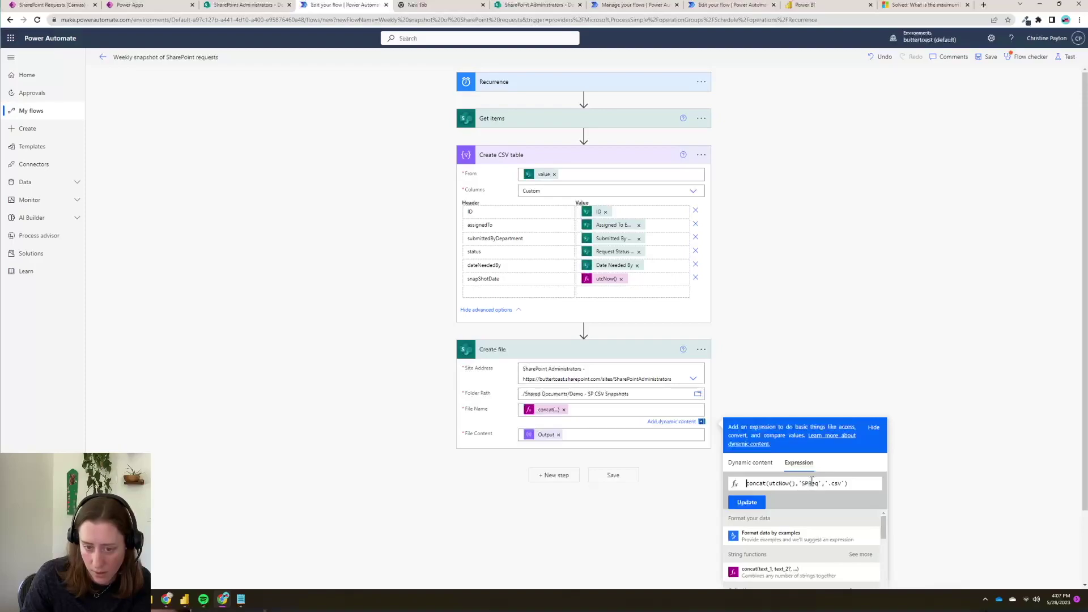
type("-")
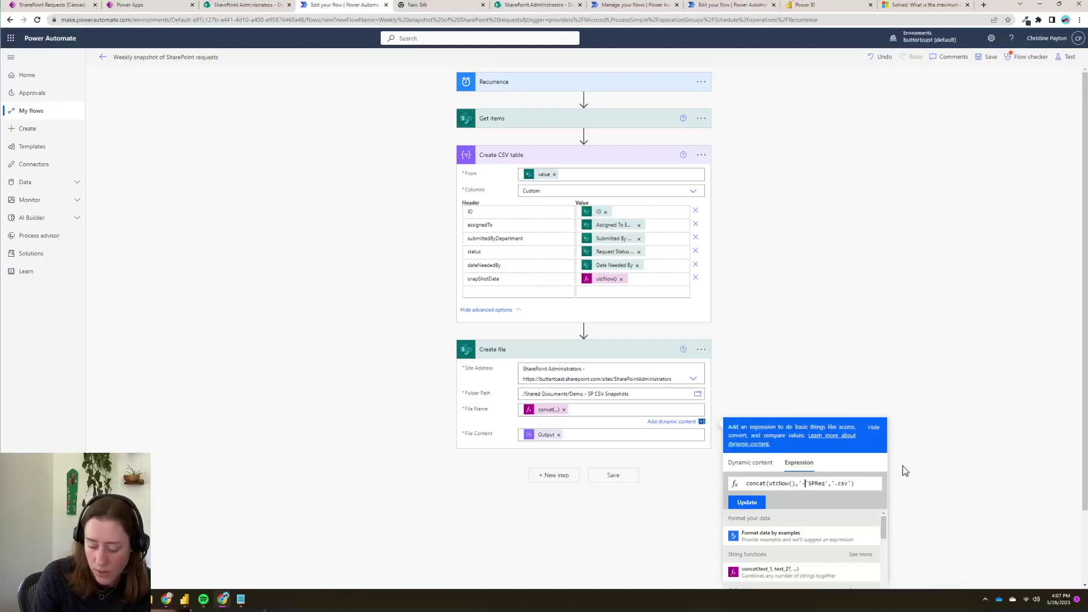
type("'")
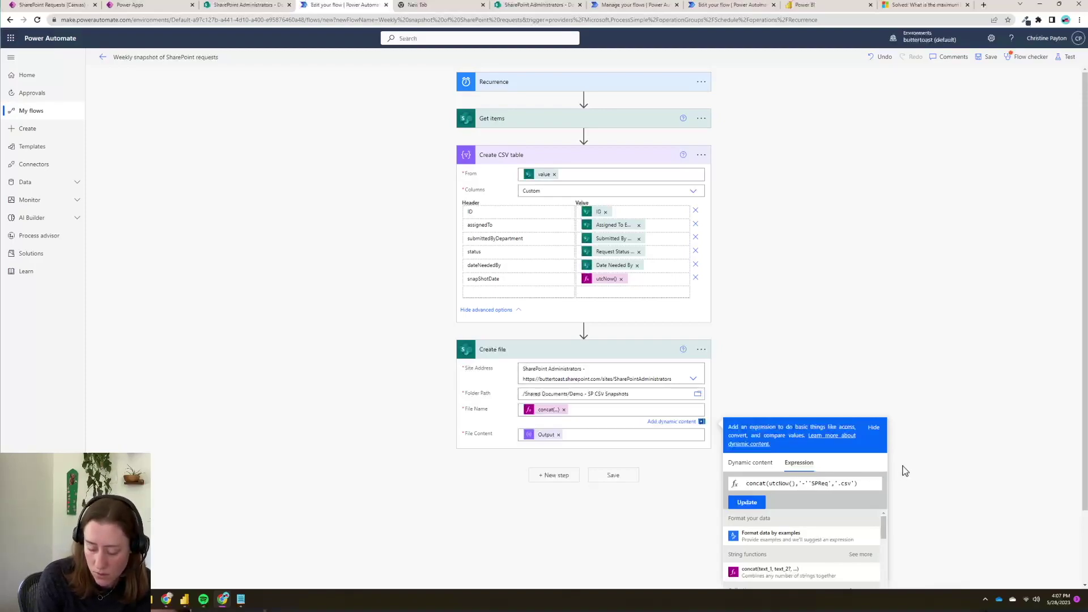
type(",")
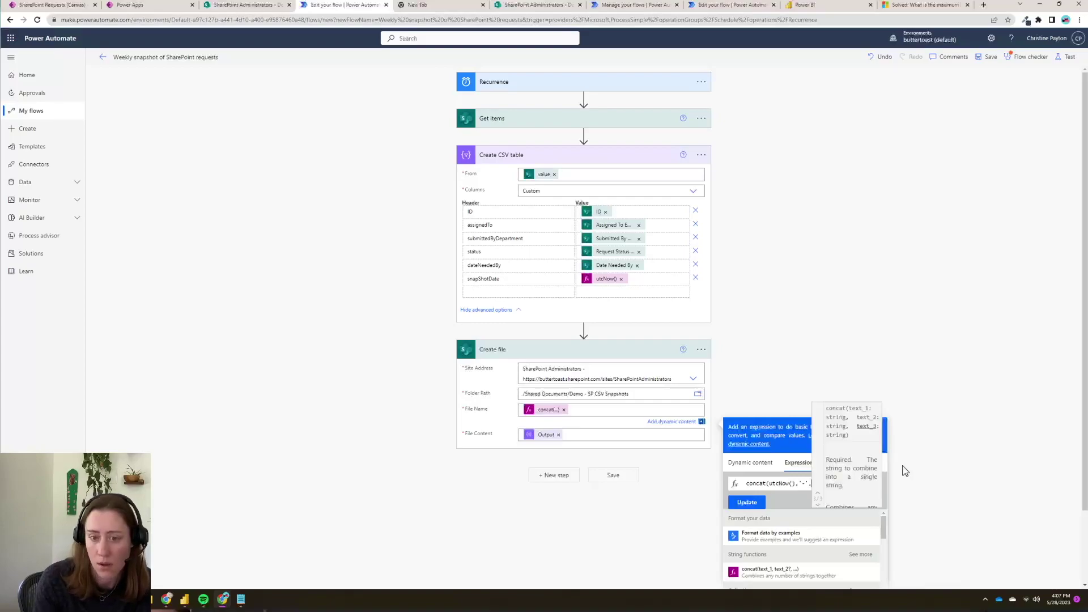
left_click(738, 508)
left_click(616, 476)
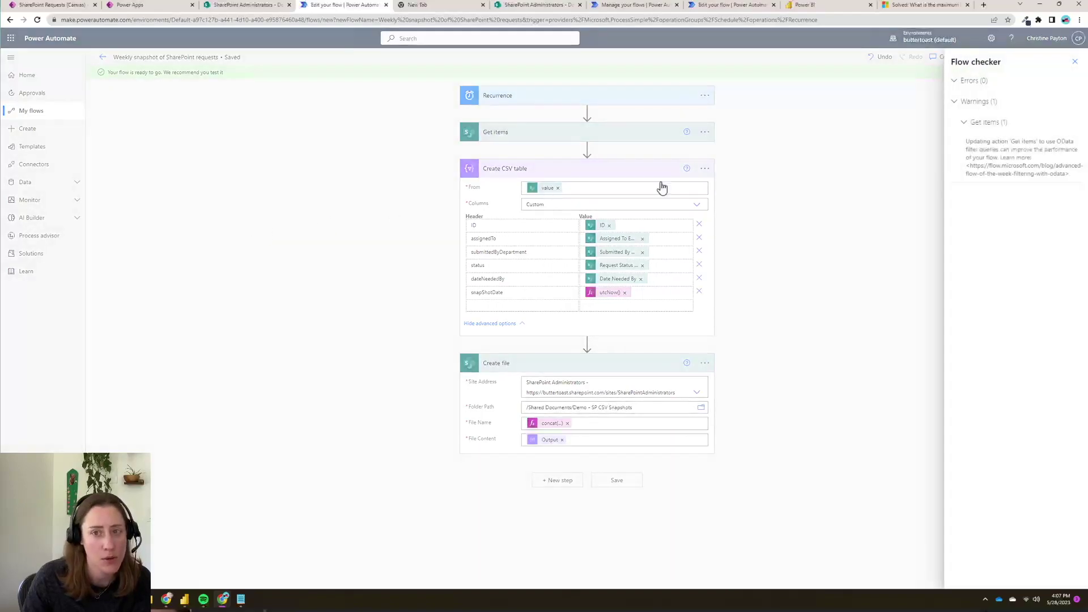
- Run a manual test of the updated flow and watch it succeed
left_click(1076, 63)
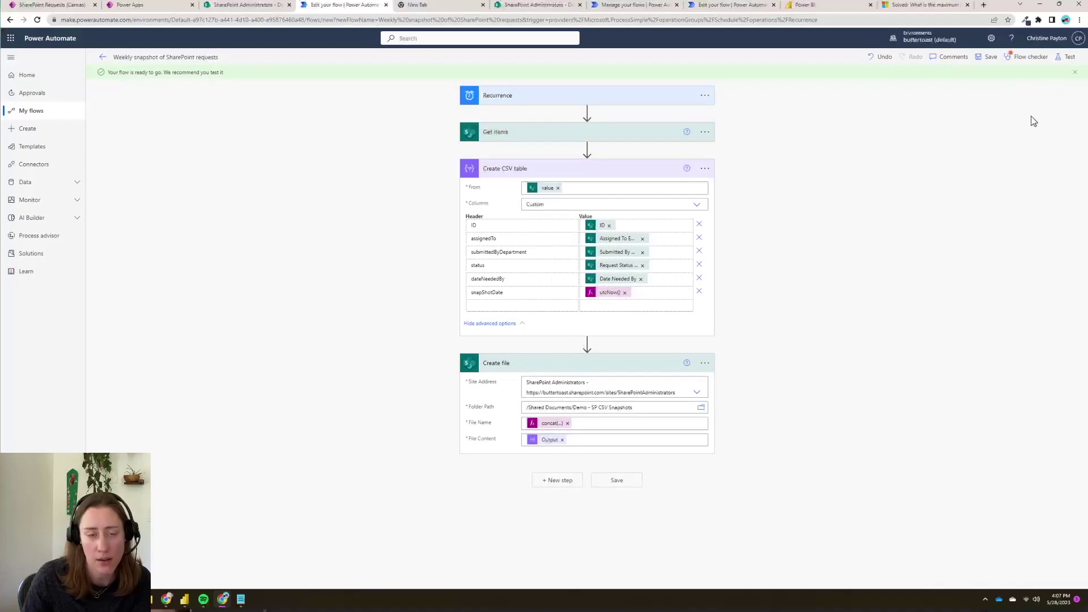
left_click(1066, 59)
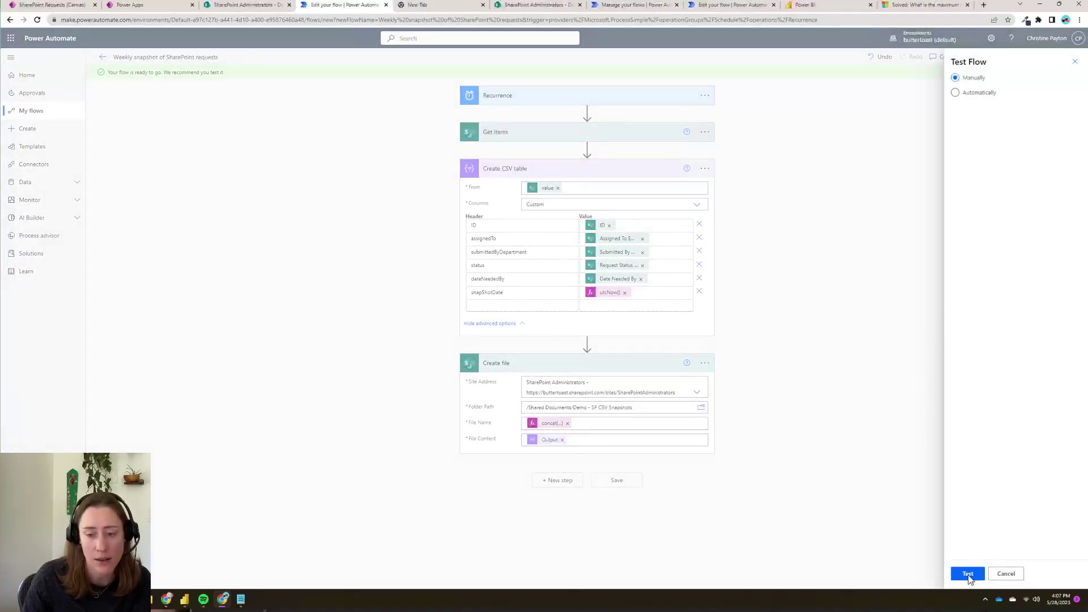
left_click(968, 575)
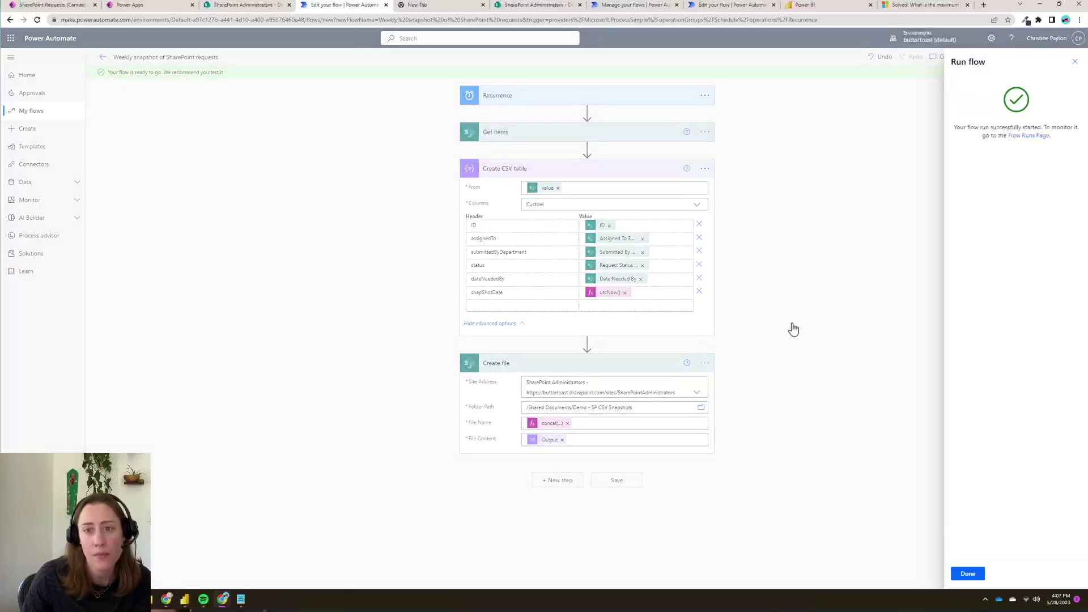
left_click(968, 574)
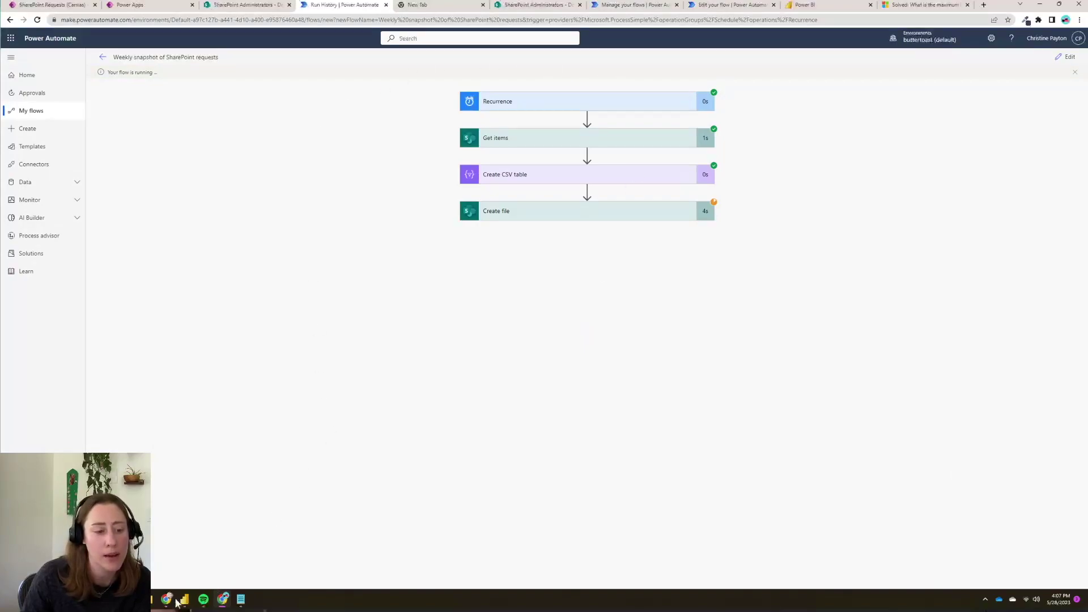
mouse_move(183, 604)
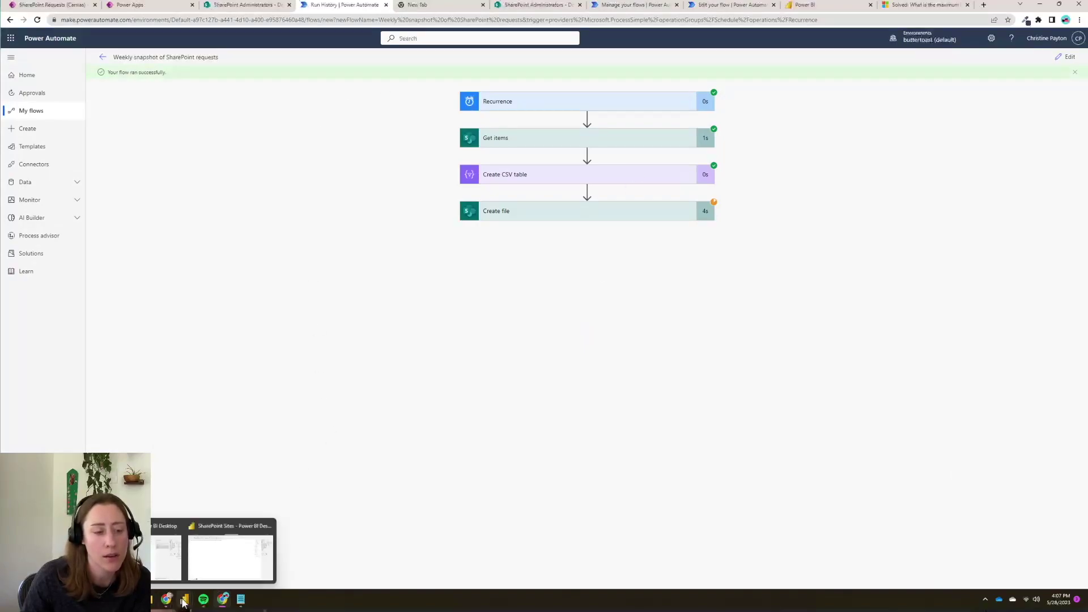
- In Power BI Desktop, search Get data for 'shar' and open the SharePoint folder connector
left_click(179, 570)
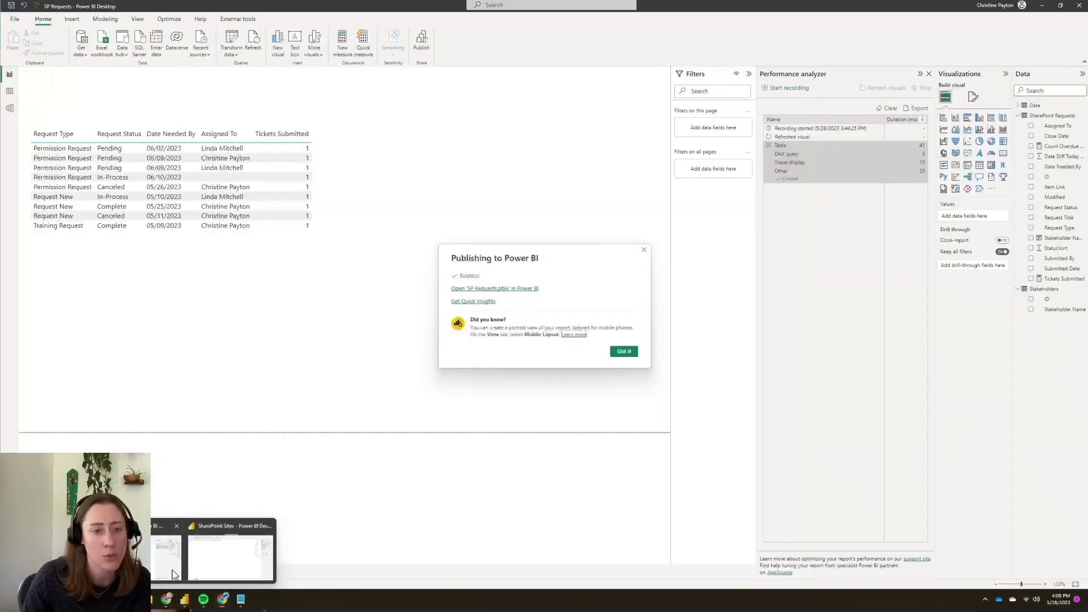
left_click(624, 352)
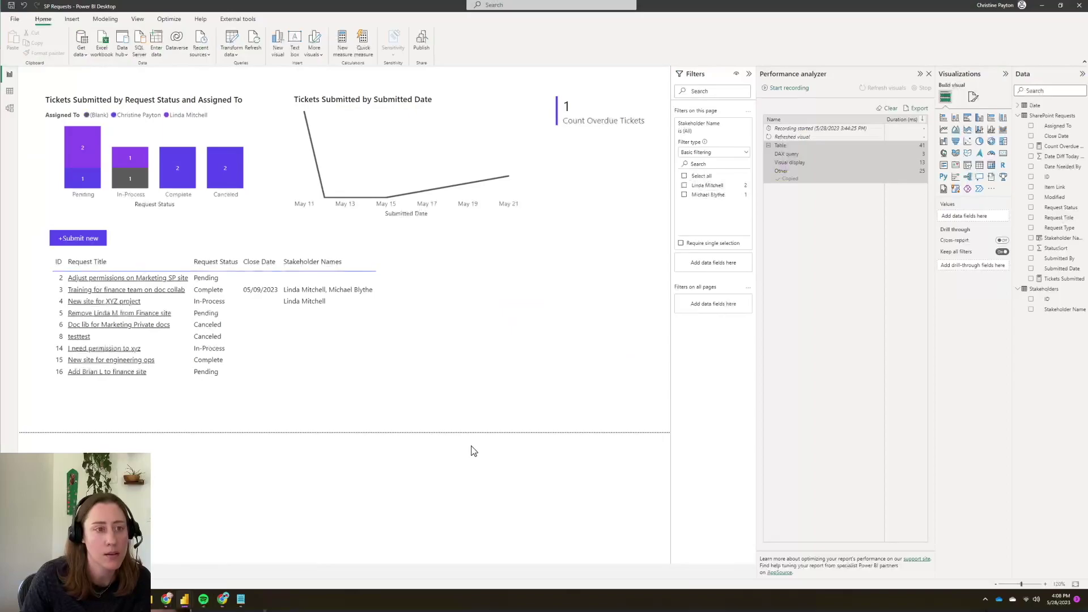
left_click(82, 56)
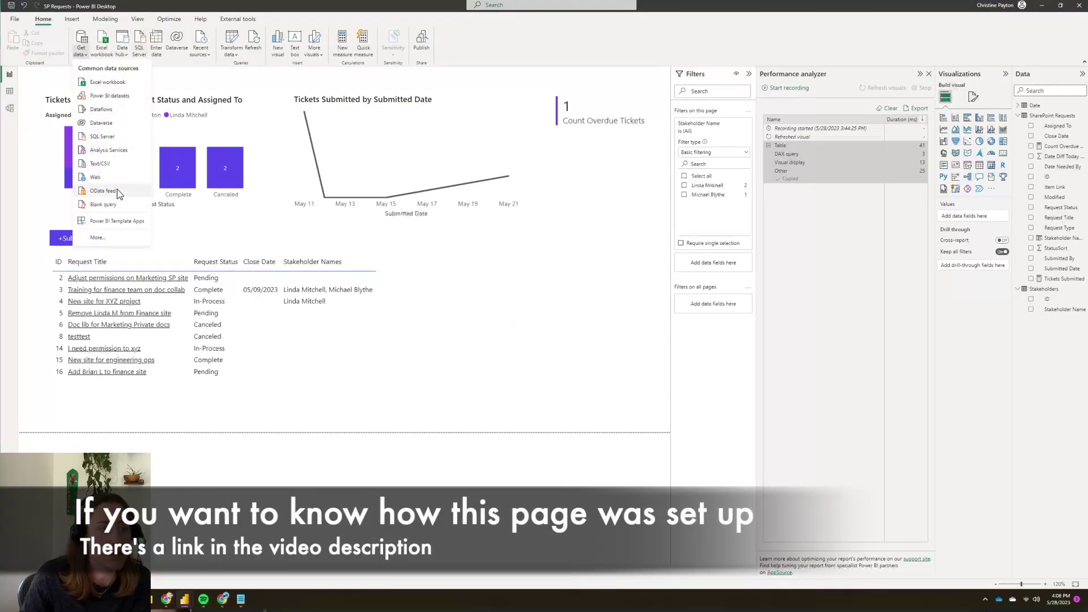
left_click(487, 136)
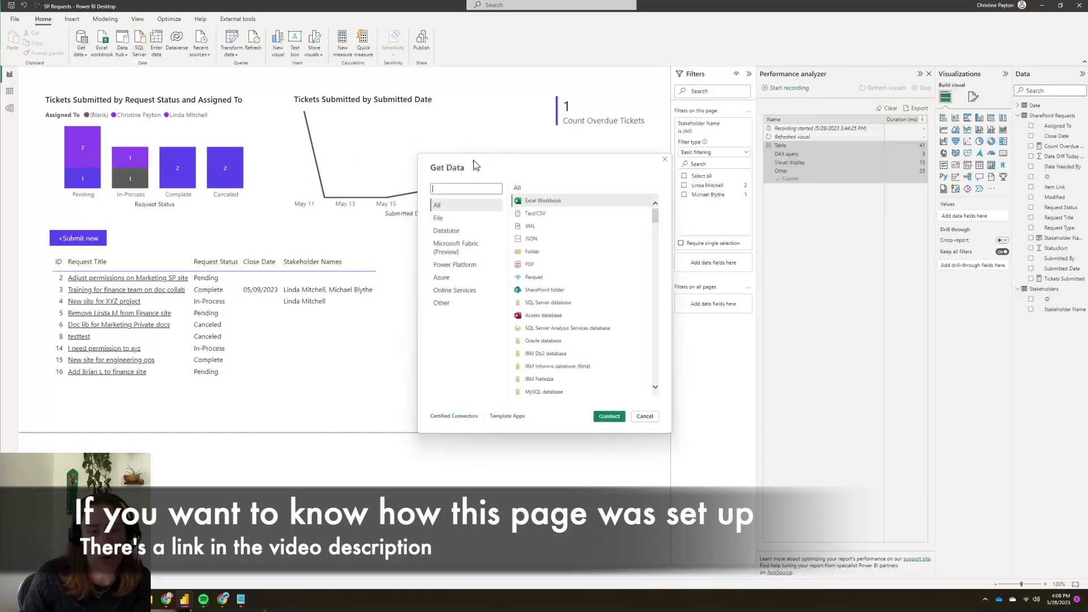
type("sharep")
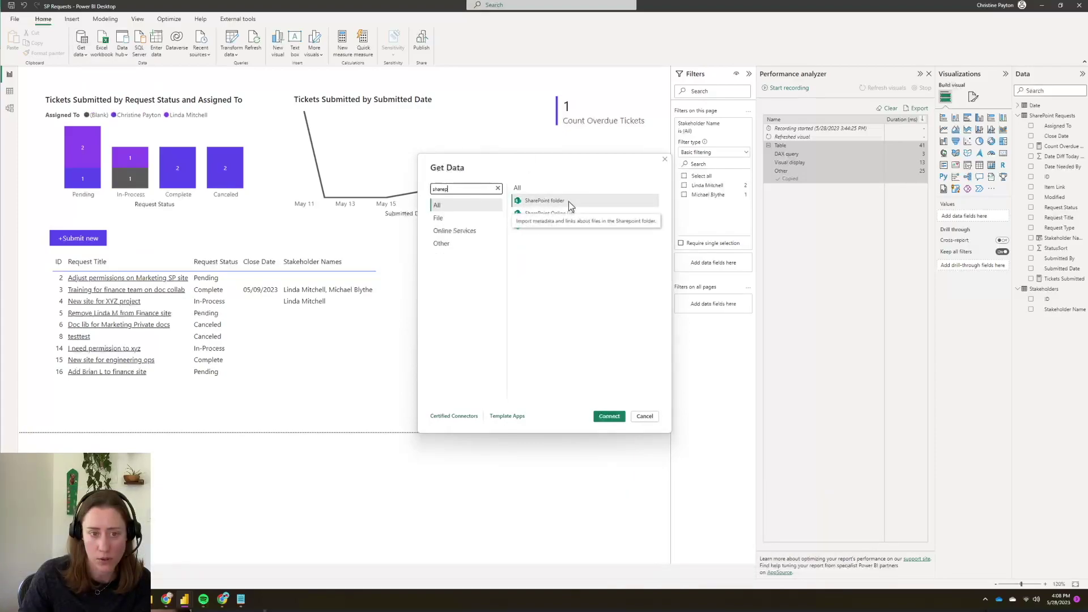
double_click(569, 202)
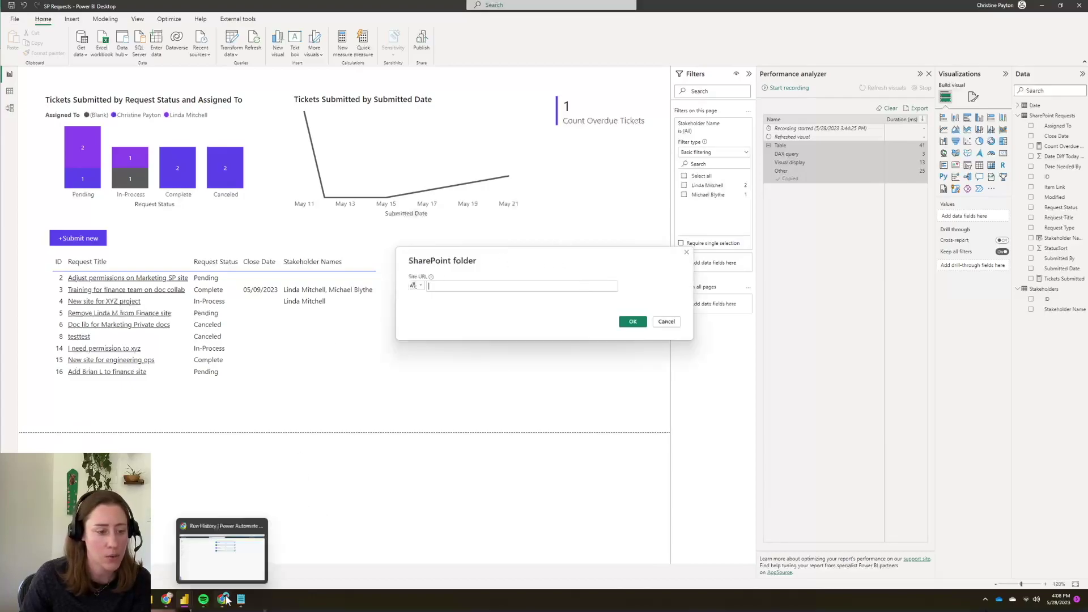
left_click(237, 584)
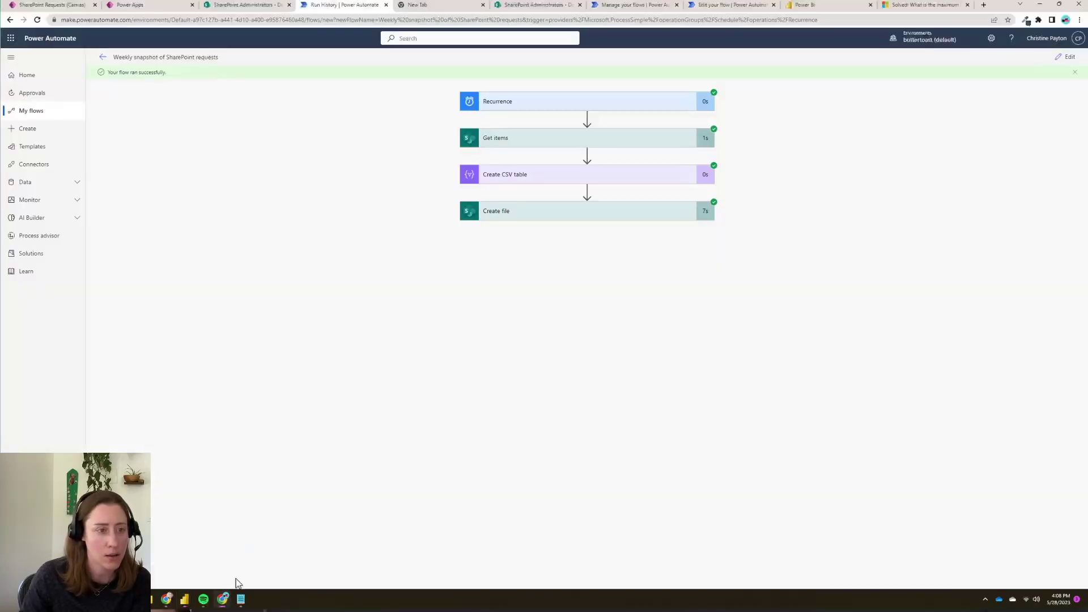
- Copy the snapshots library URL up to /sites/SharePointAdministrators and return to Power BI Desktop
left_click(255, 6)
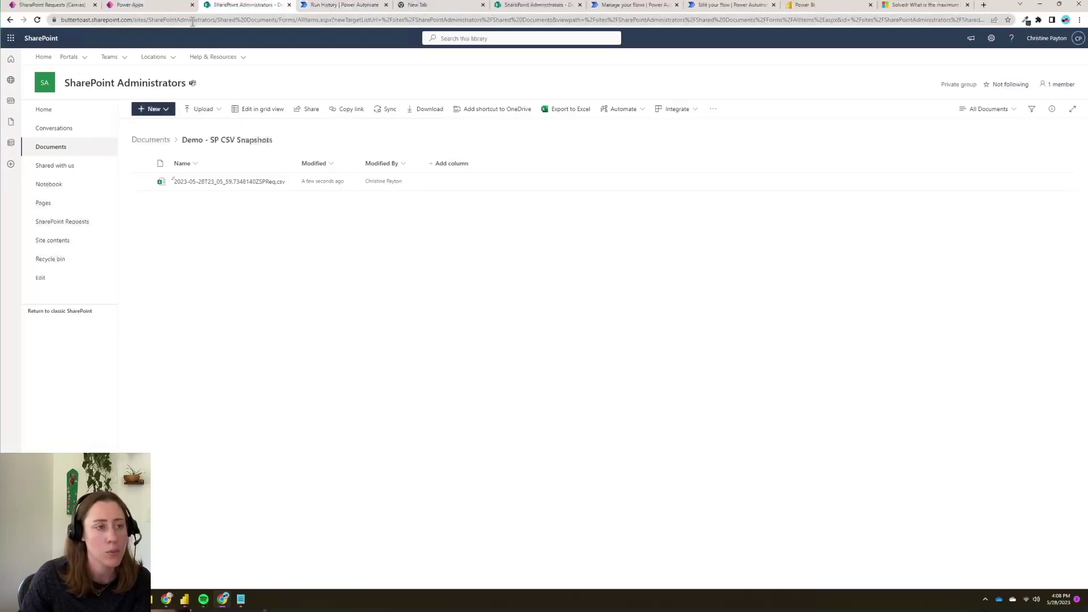
left_click(223, 21)
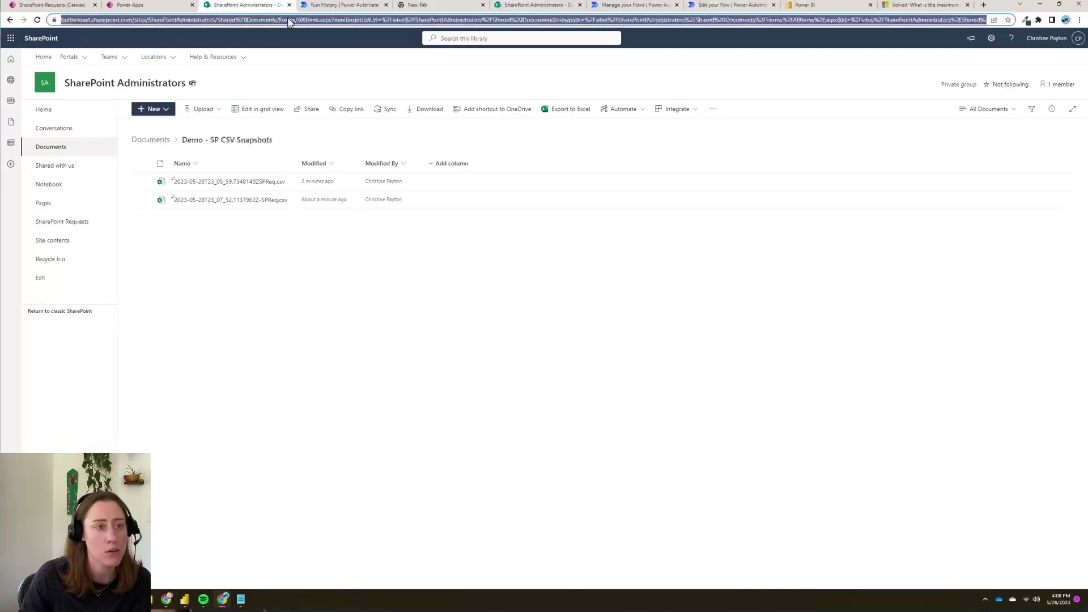
left_click(221, 20)
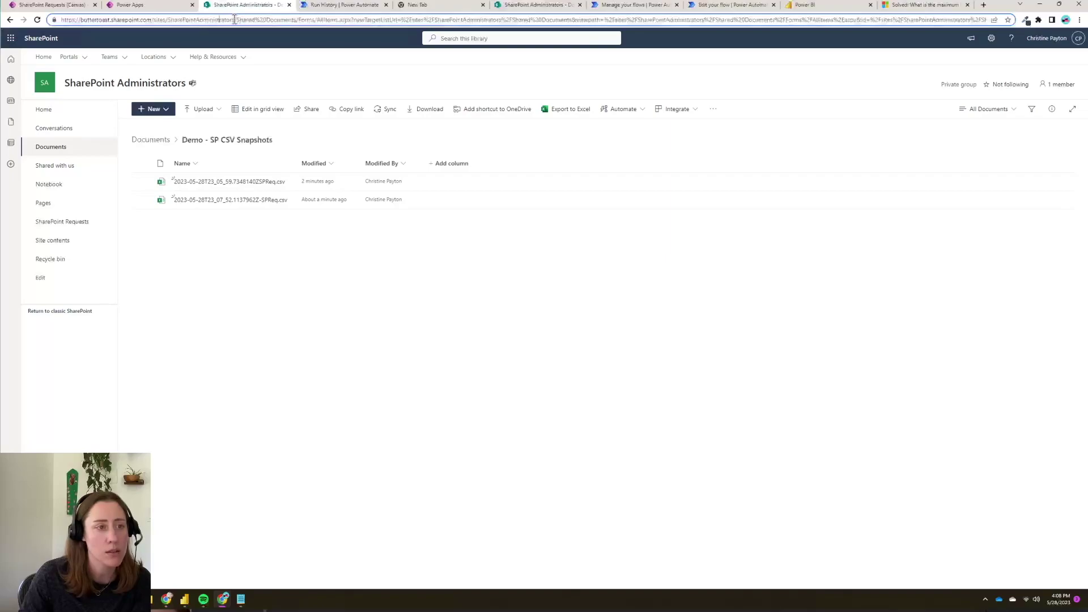
left_click_drag(234, 20, 21, 16)
key("ctrl+c")
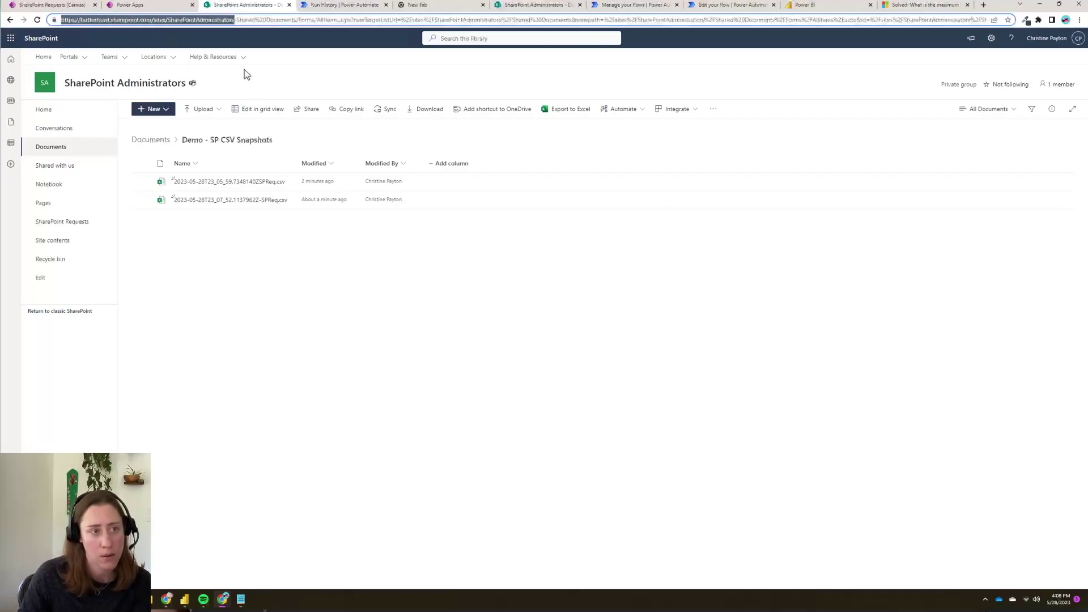
mouse_move(244, 74)
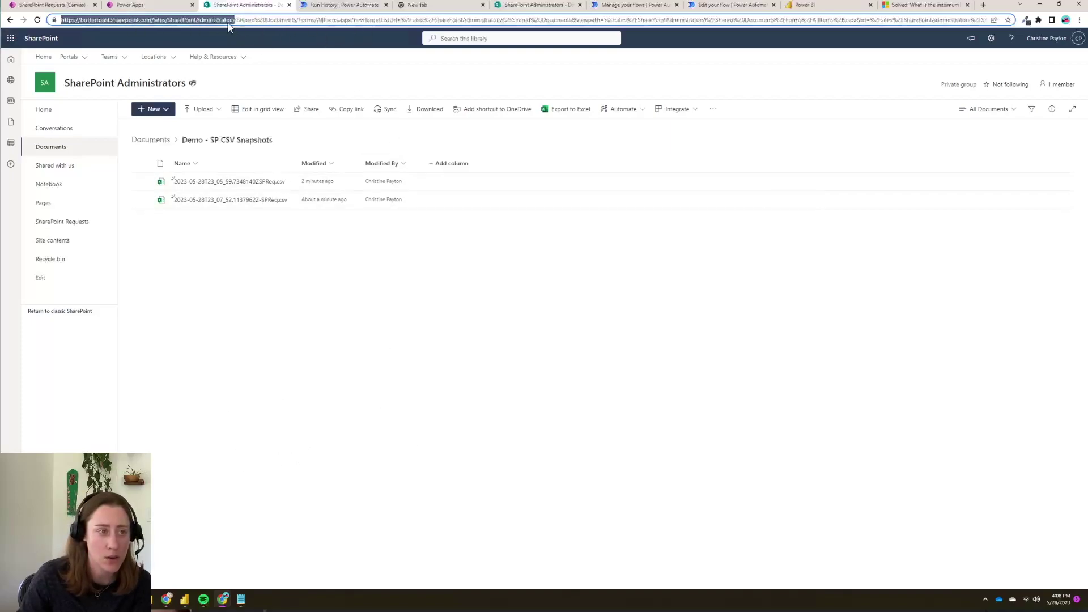
mouse_move(187, 603)
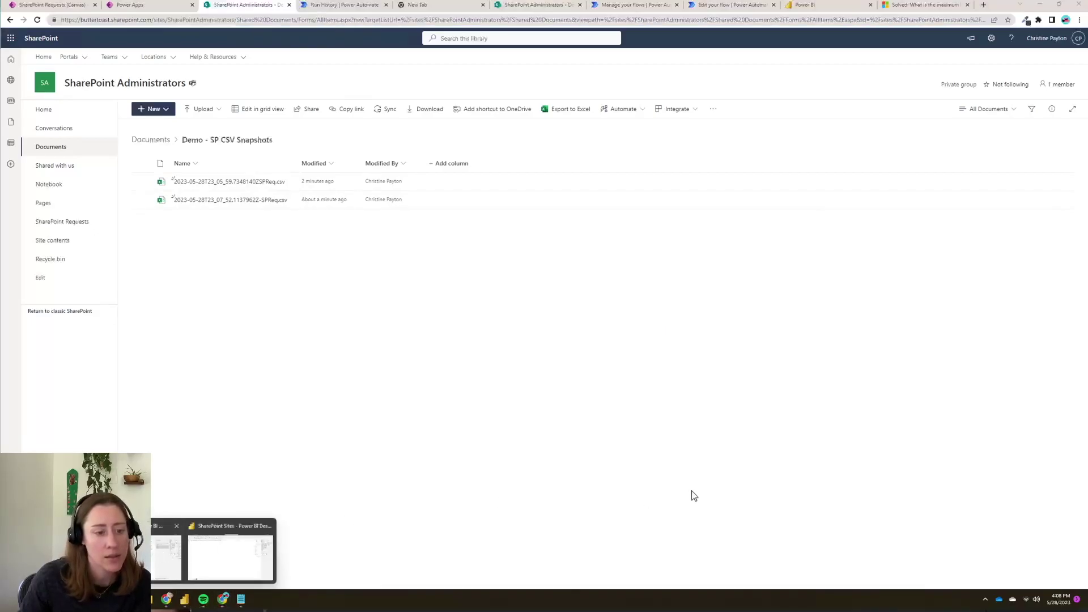
left_click(166, 558)
- Paste the SharePointAdministrators site URL as the SharePoint folder Site URL, connect, and enlarge the navigator
left_click(563, 286)
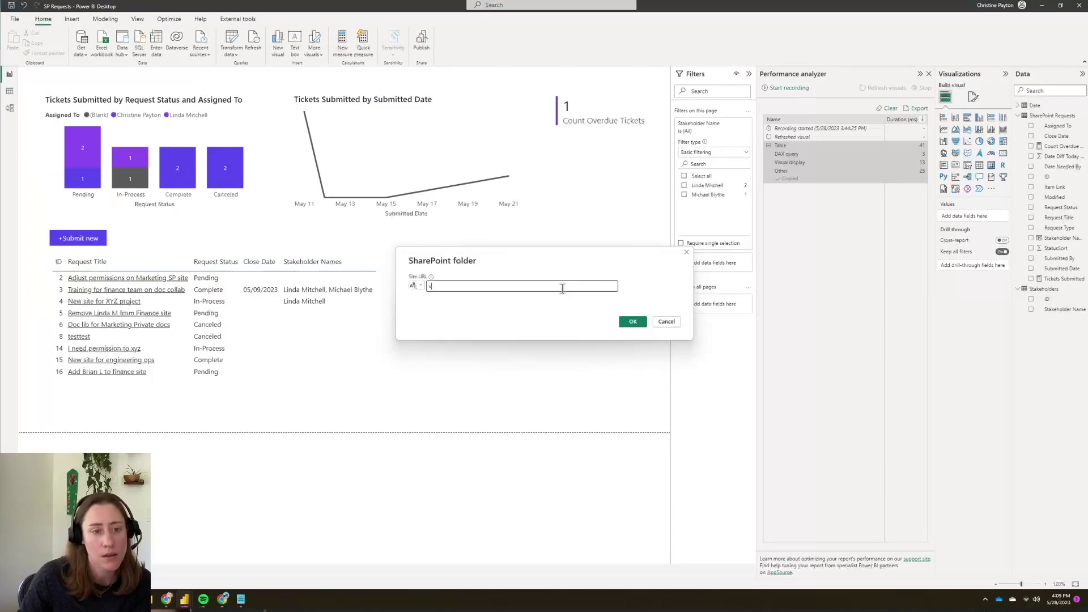
type("v")
key("BackSpace")
key("ctrl+v")
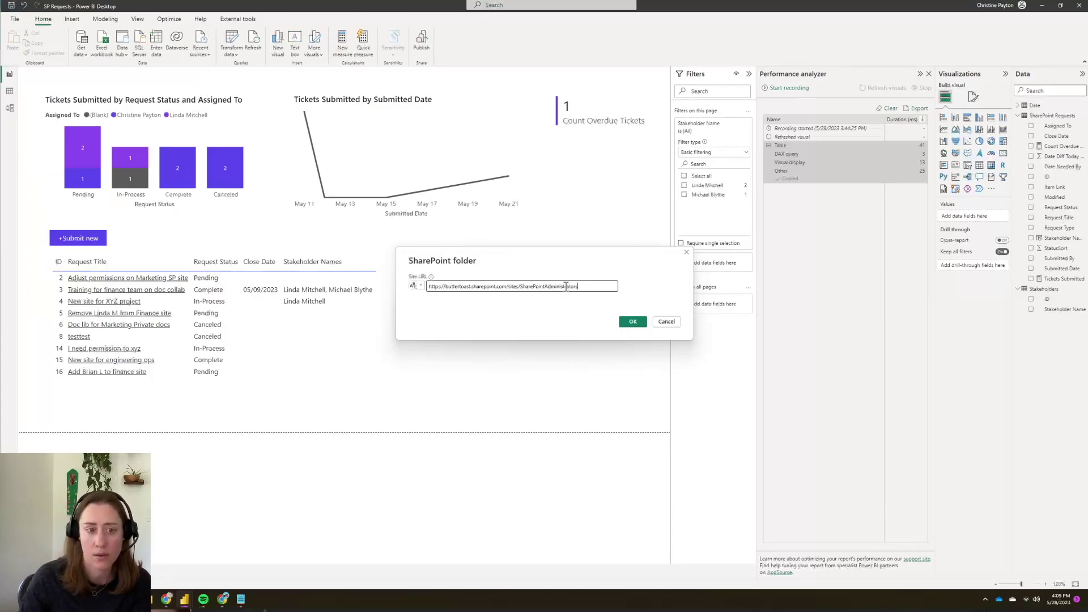
left_click(636, 323)
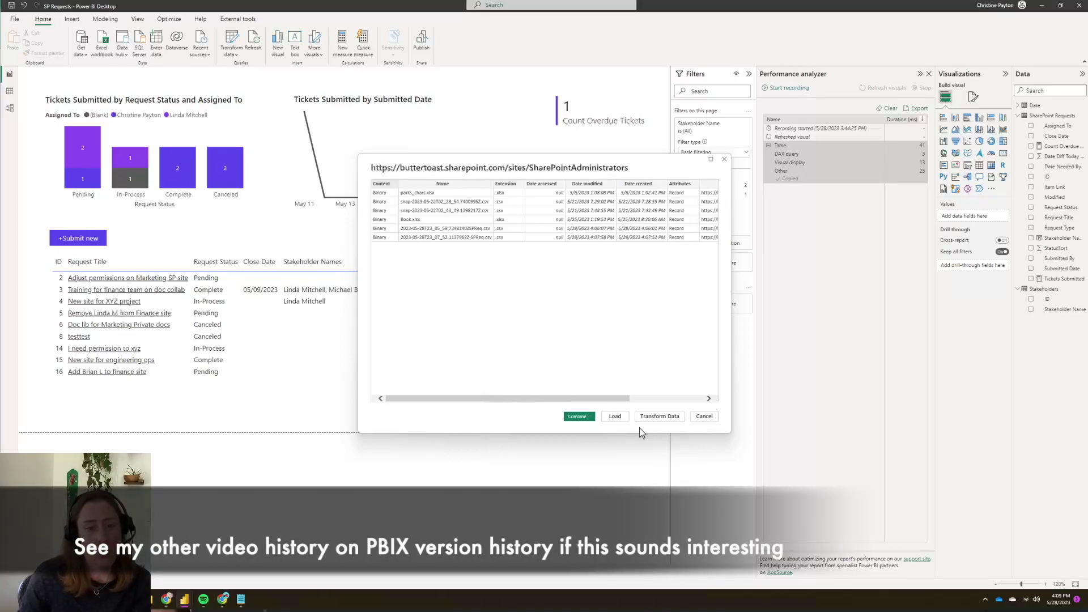
left_click_drag(730, 432, 755, 465)
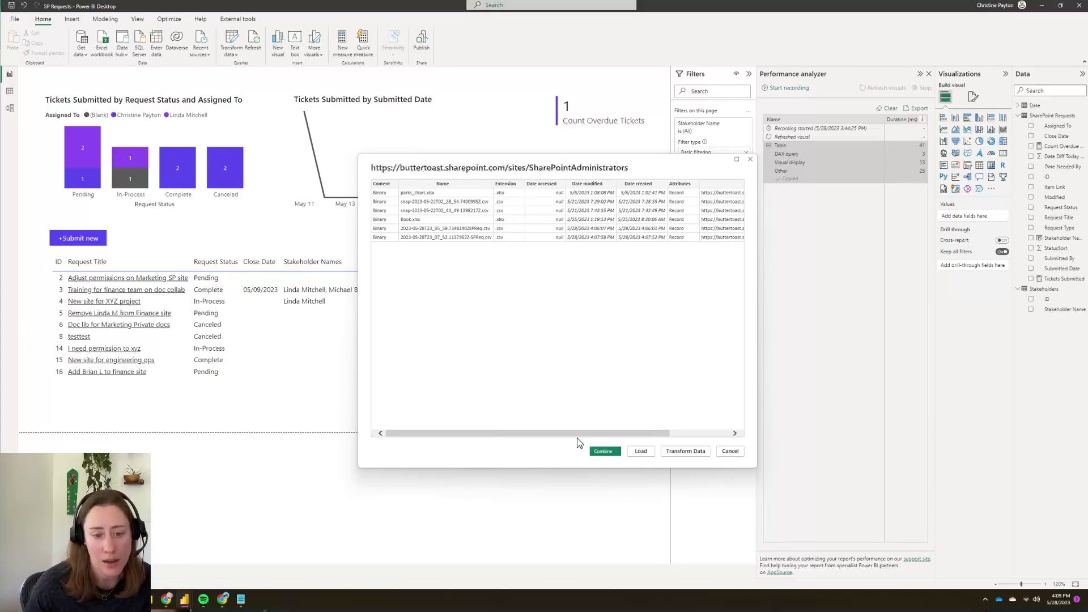
- Load the file list into Power Query and filter Folder Path to only the Demo - SP CSV Snapshots folder
left_click(686, 452)
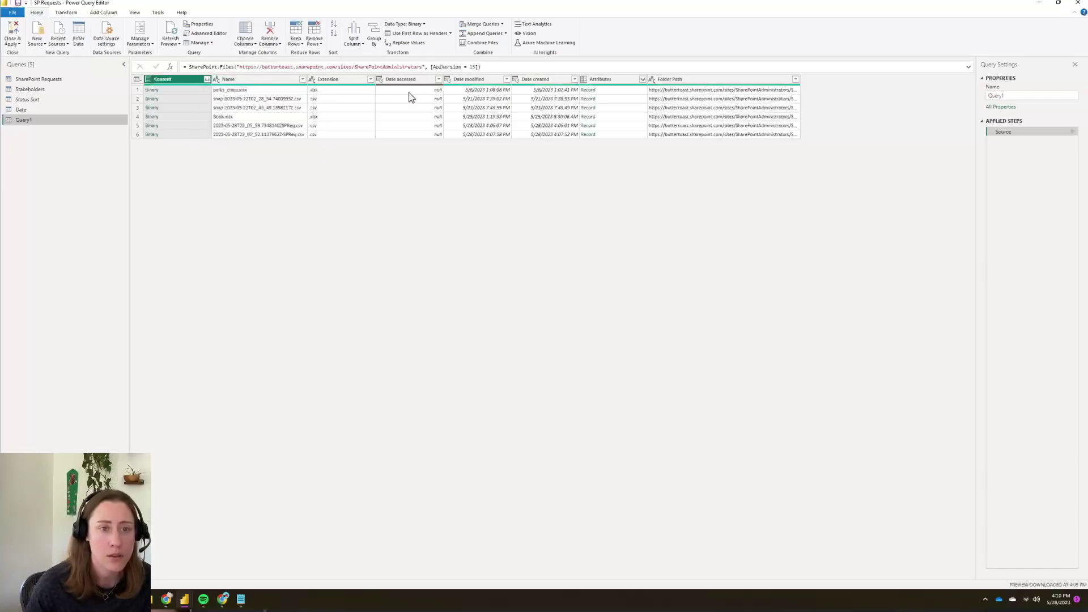
left_click(796, 79)
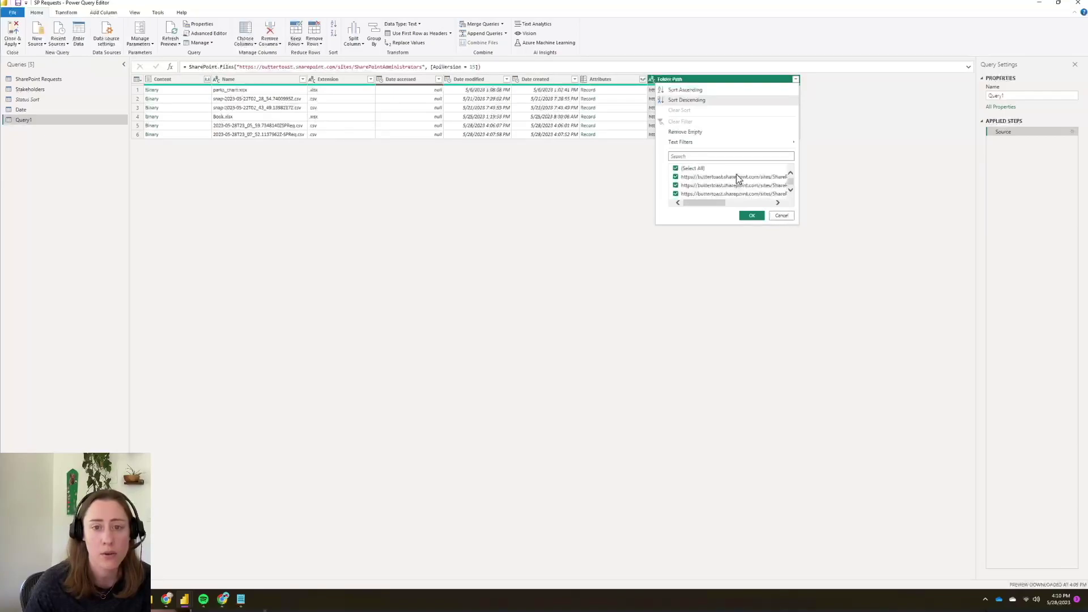
left_click_drag(711, 202, 647, 221)
left_click(676, 170)
left_click(678, 170)
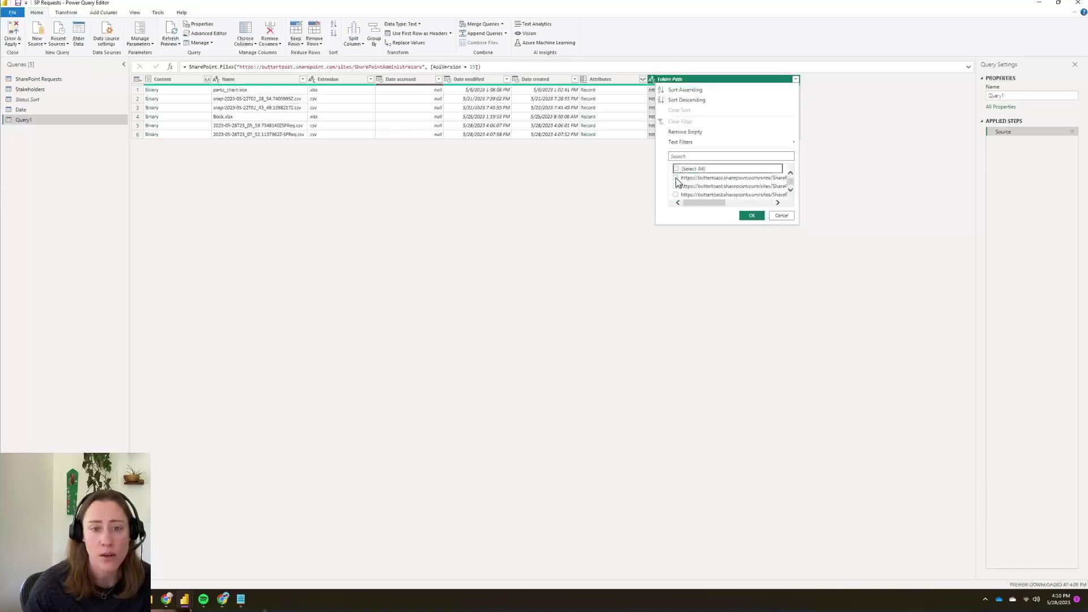
left_click(675, 177)
left_click(752, 215)
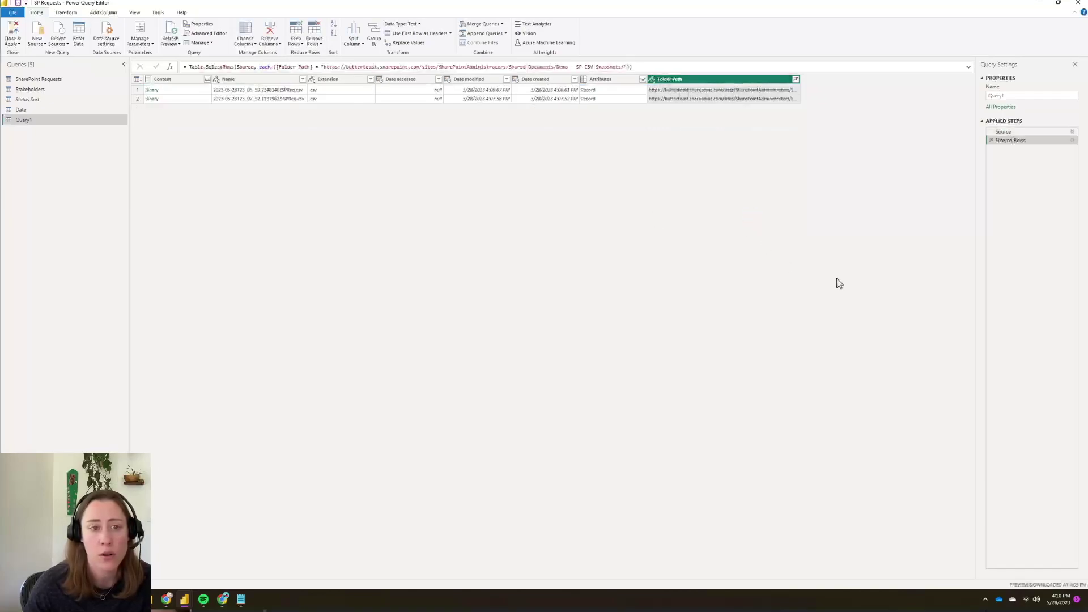
- Filter the Extension column to equal .csv so only the snapshot CSV files remain
left_click(371, 80)
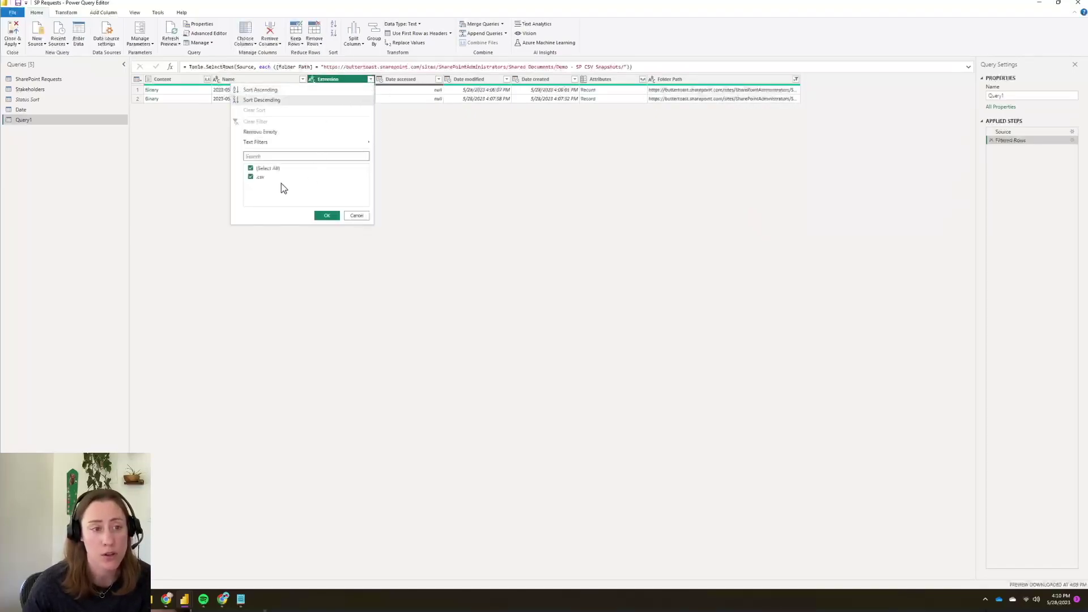
mouse_move(330, 143)
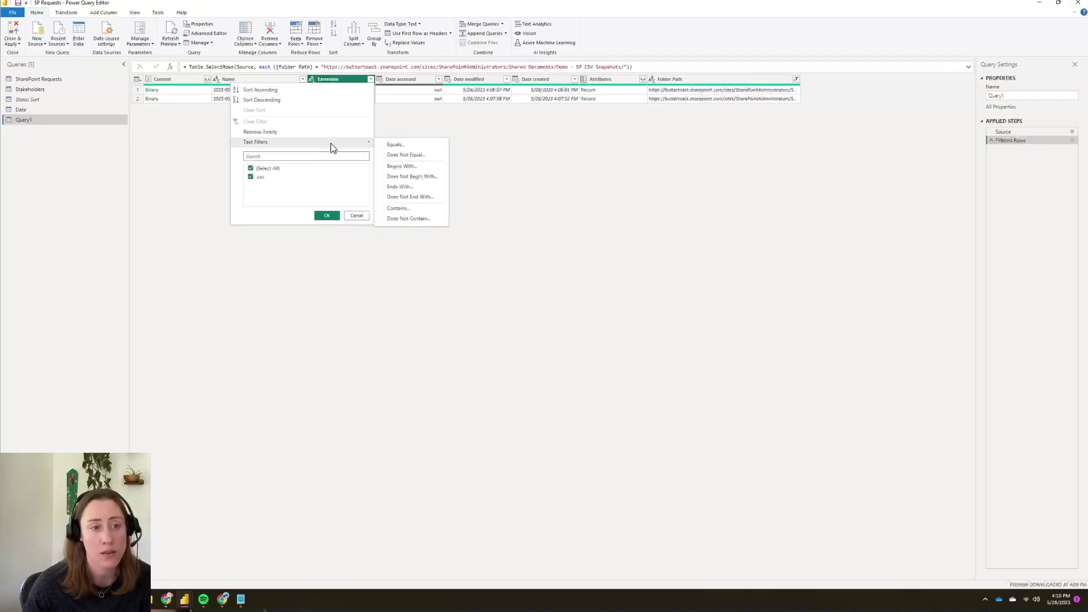
left_click(411, 145)
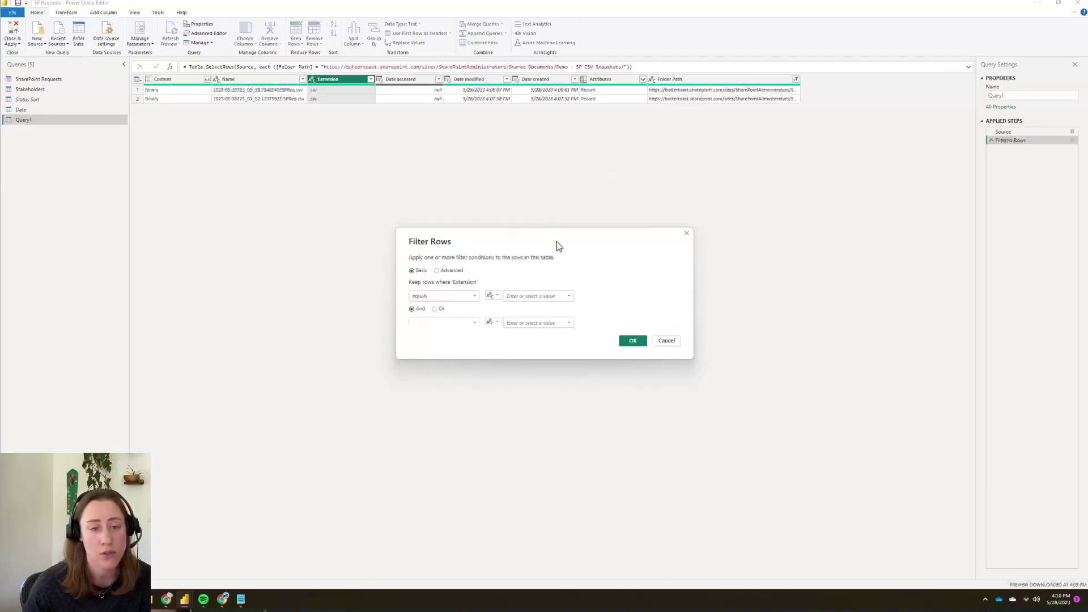
left_click(535, 297)
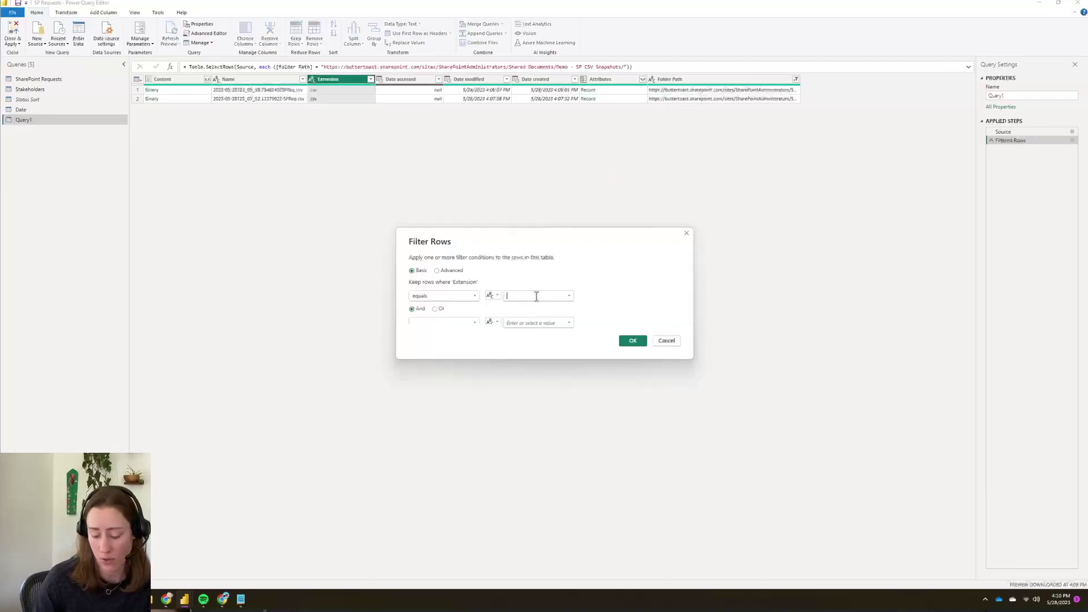
type(".csv")
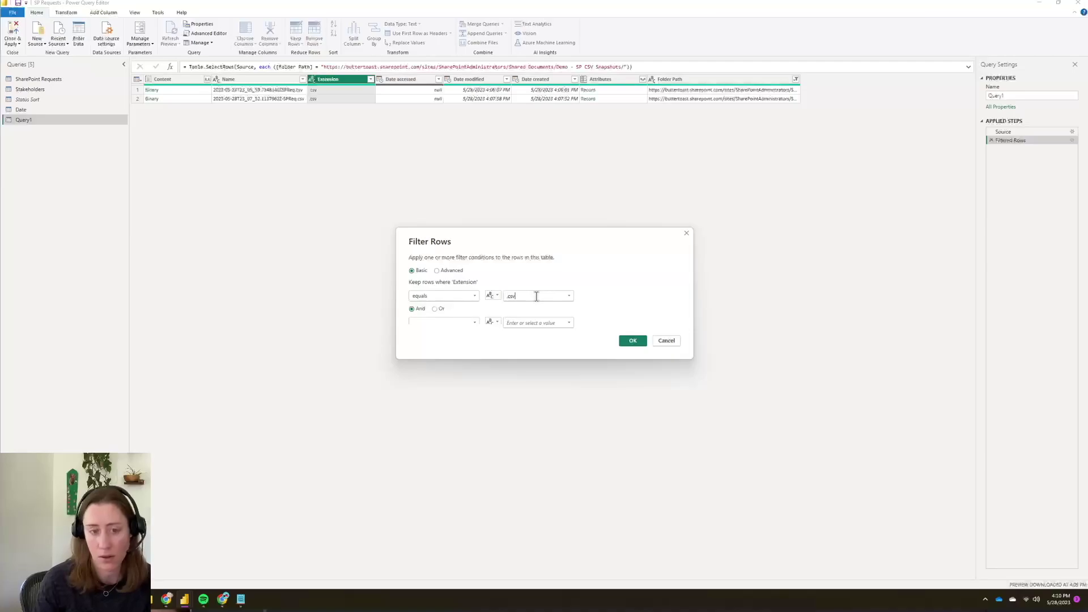
left_click(634, 341)
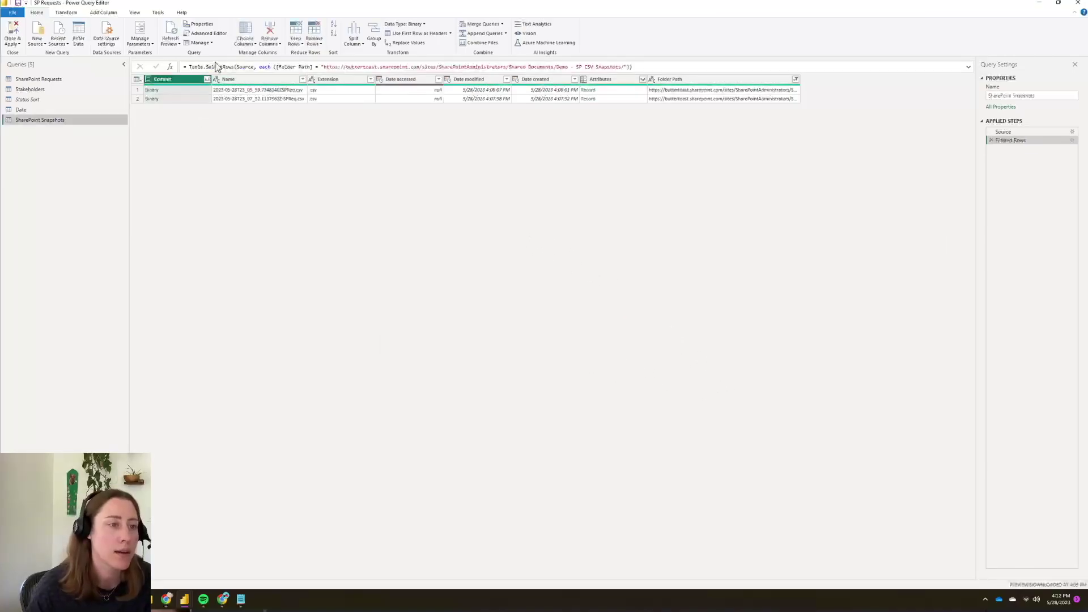
left_click(207, 80)
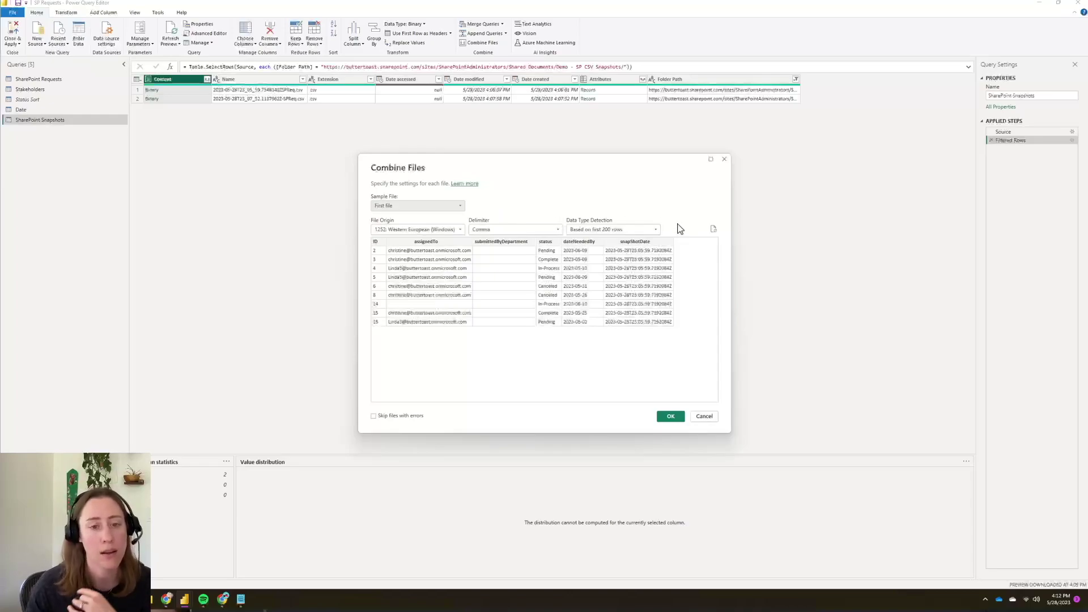
- Accept the Combine Files defaults to merge both snapshot CSVs into 18 rows, then select snapShotDate
left_click(671, 419)
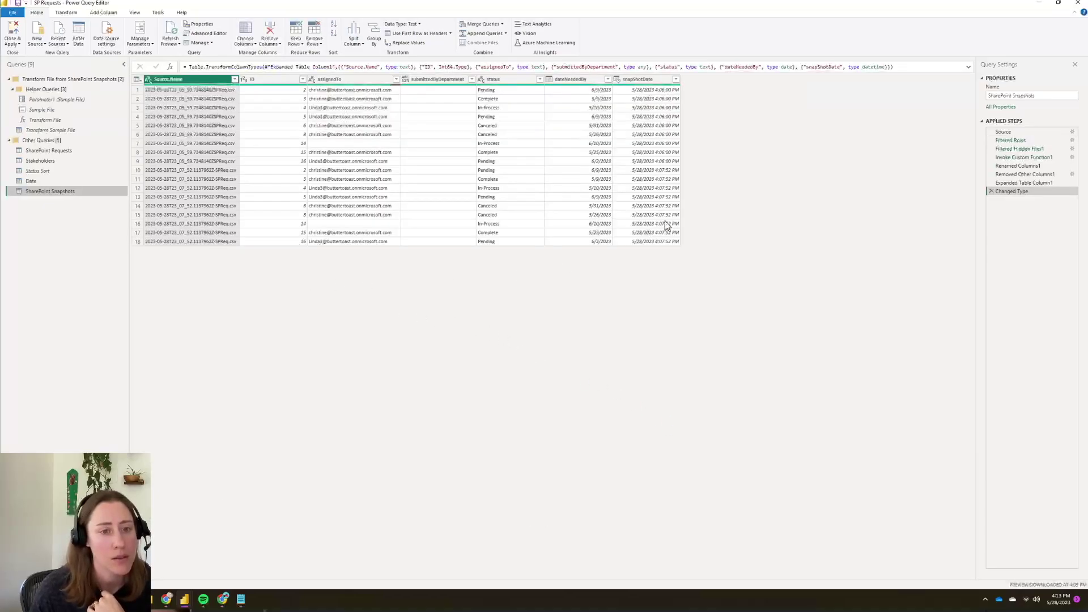
left_click(646, 80)
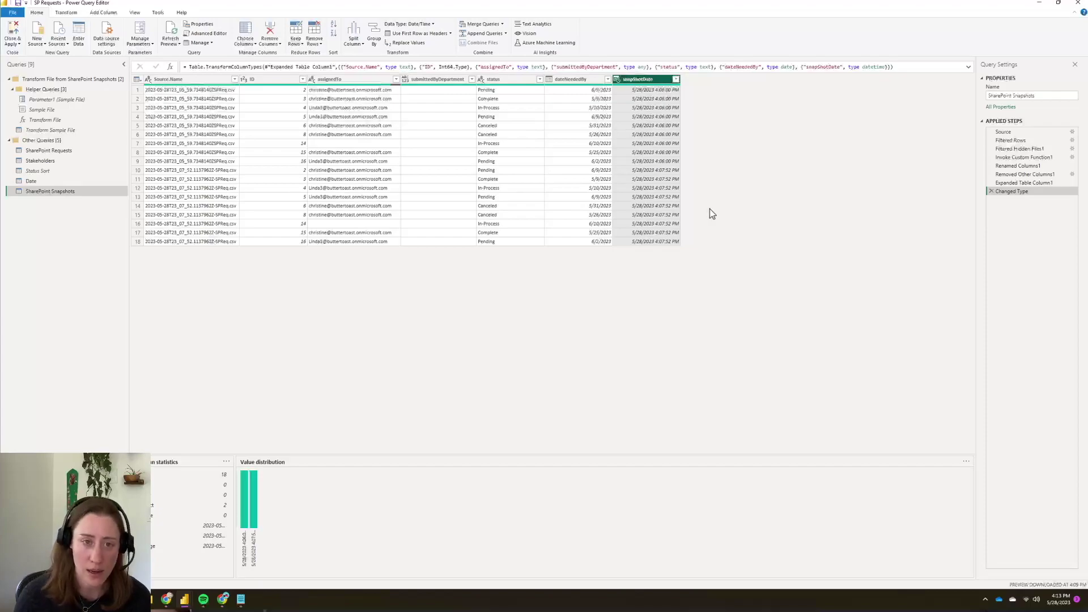
- Change snapShotDate's data type to Date, adding the conversion as a new applied step
key("alt+t")
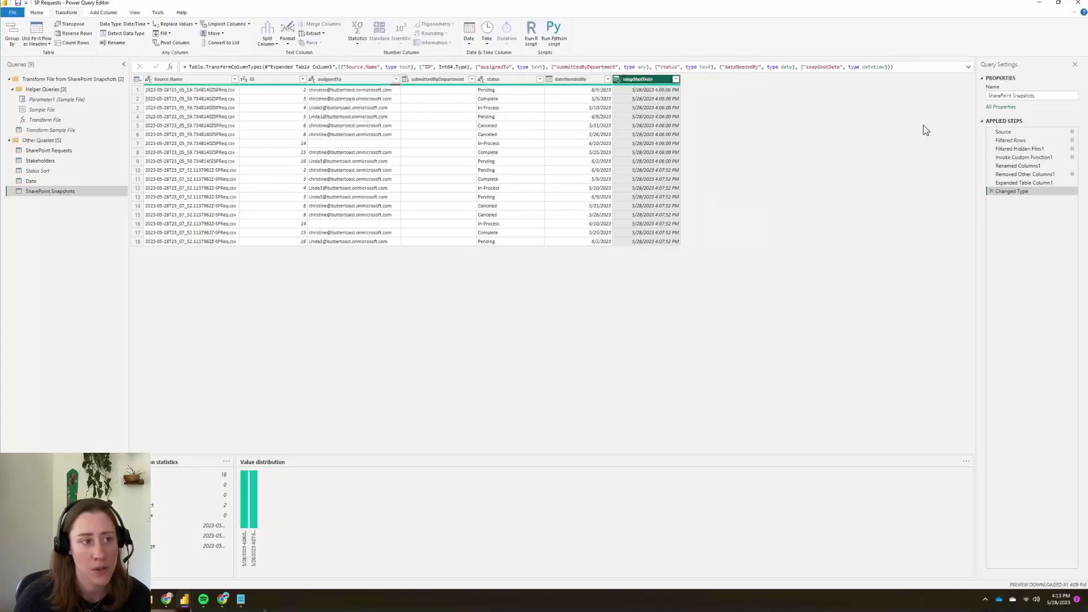
left_click(37, 12)
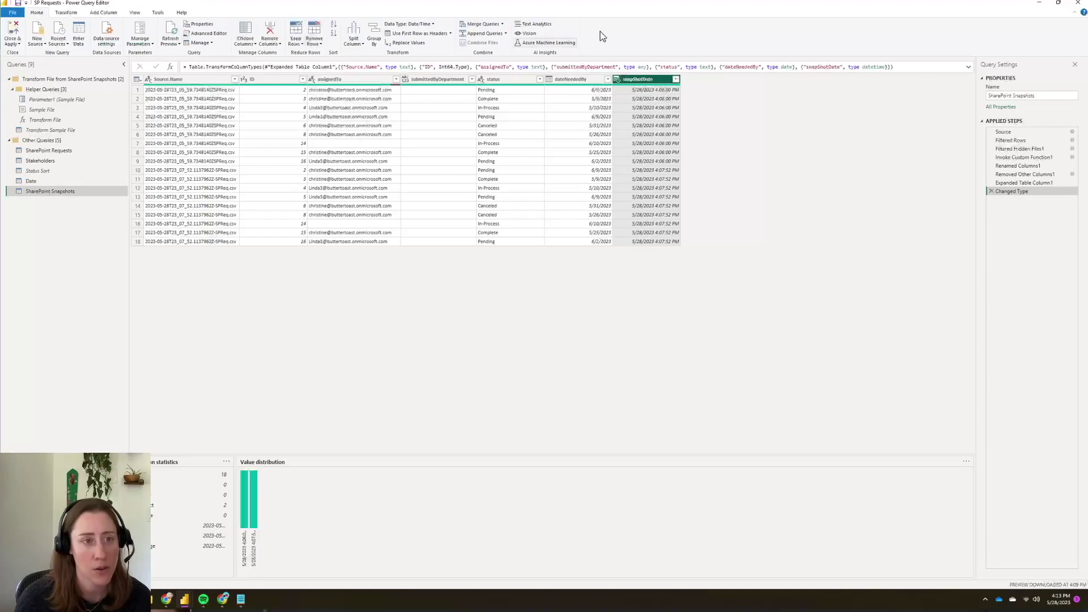
left_click(423, 25)
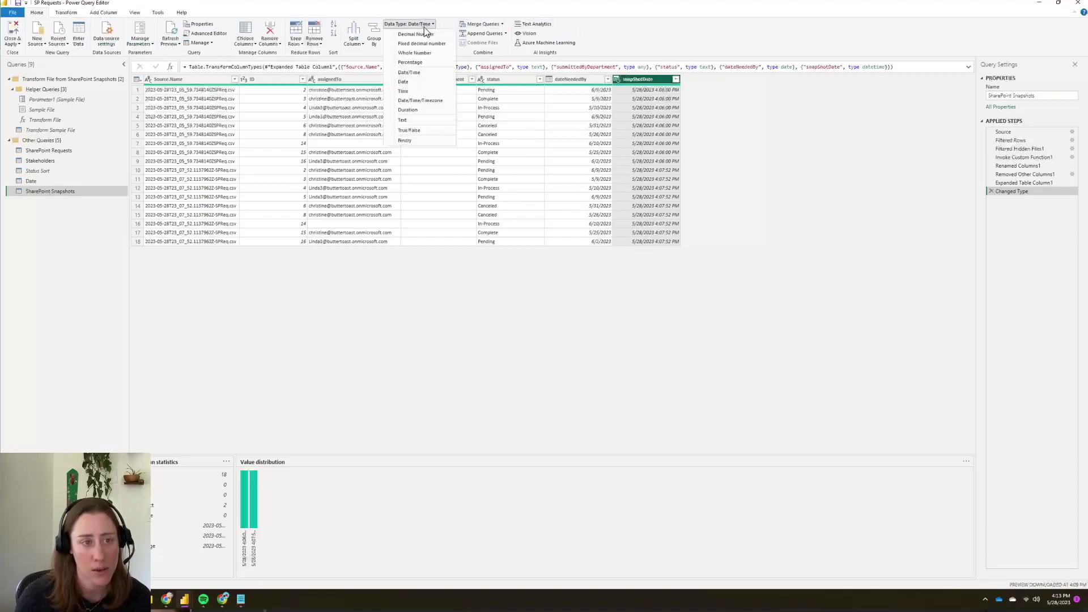
left_click(425, 81)
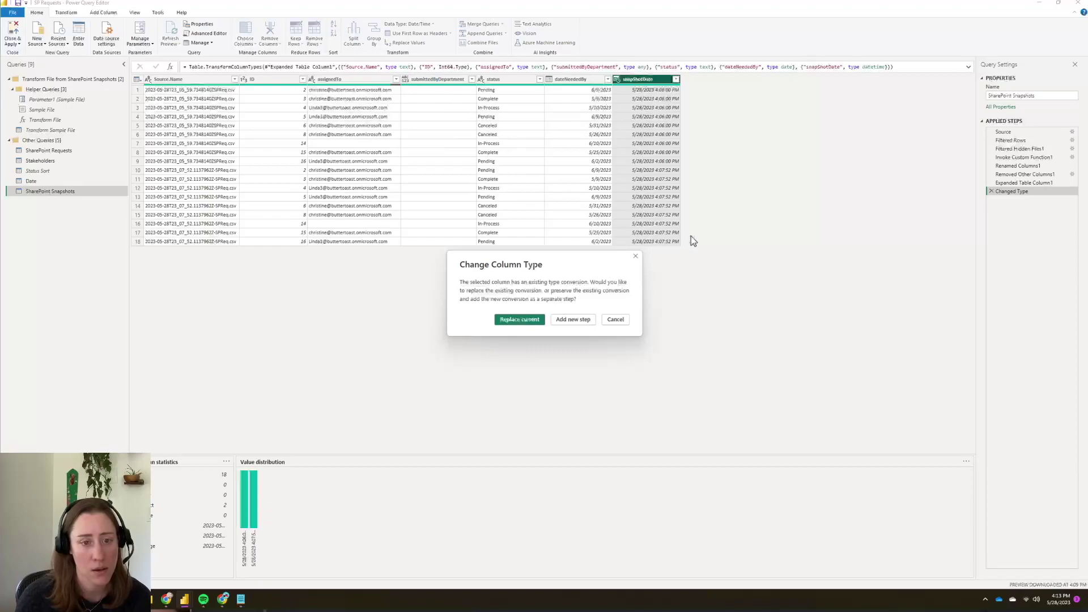
left_click(577, 320)
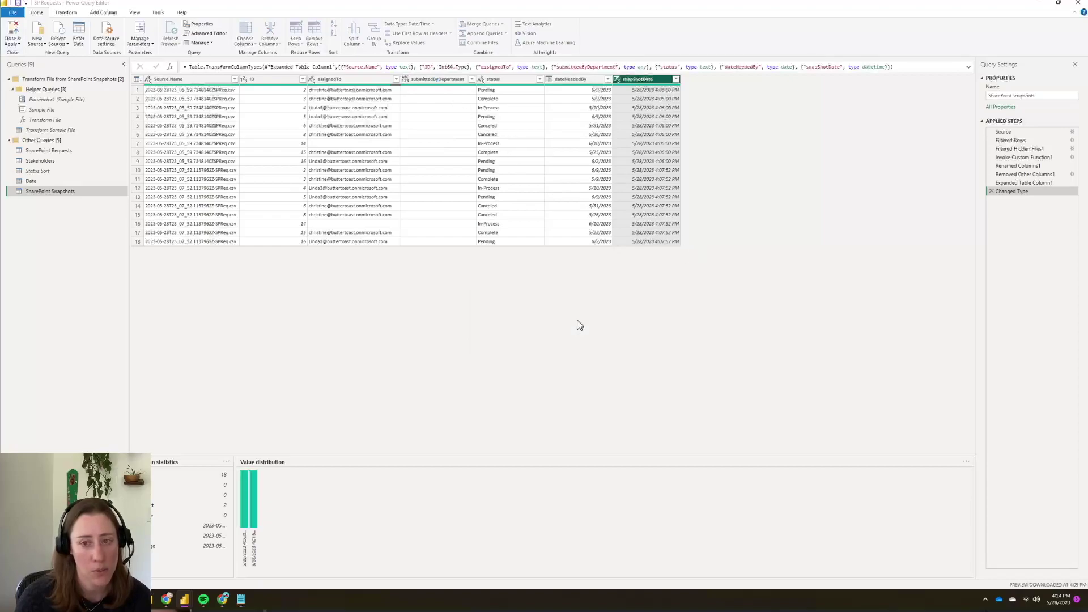